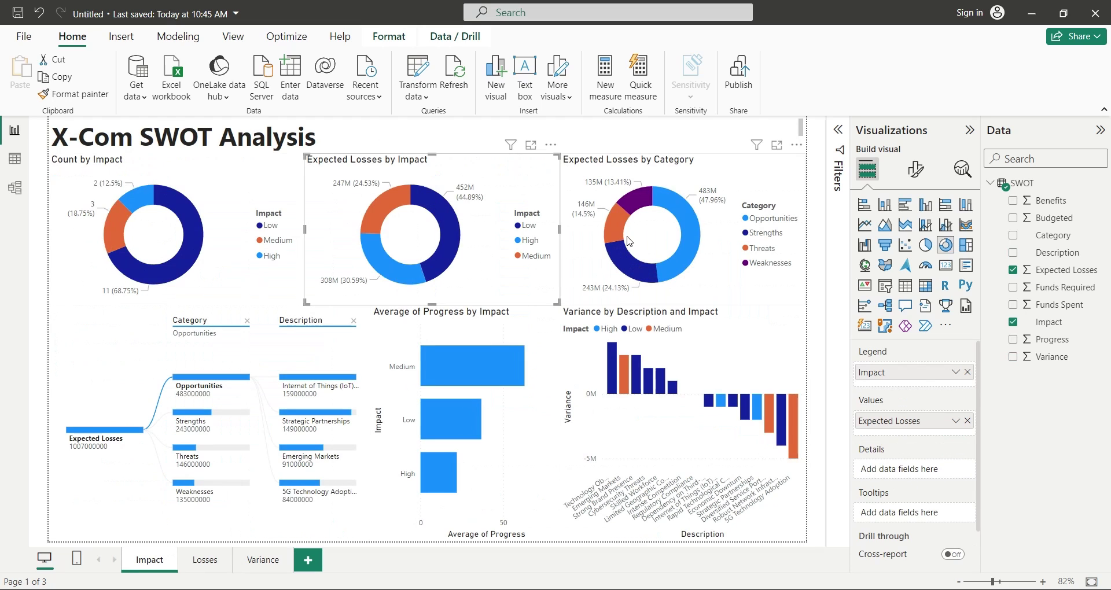
Cross-highlight Strengths, expand the decomposition tree, then view the Losses page's impact chart
left_click(629, 241)
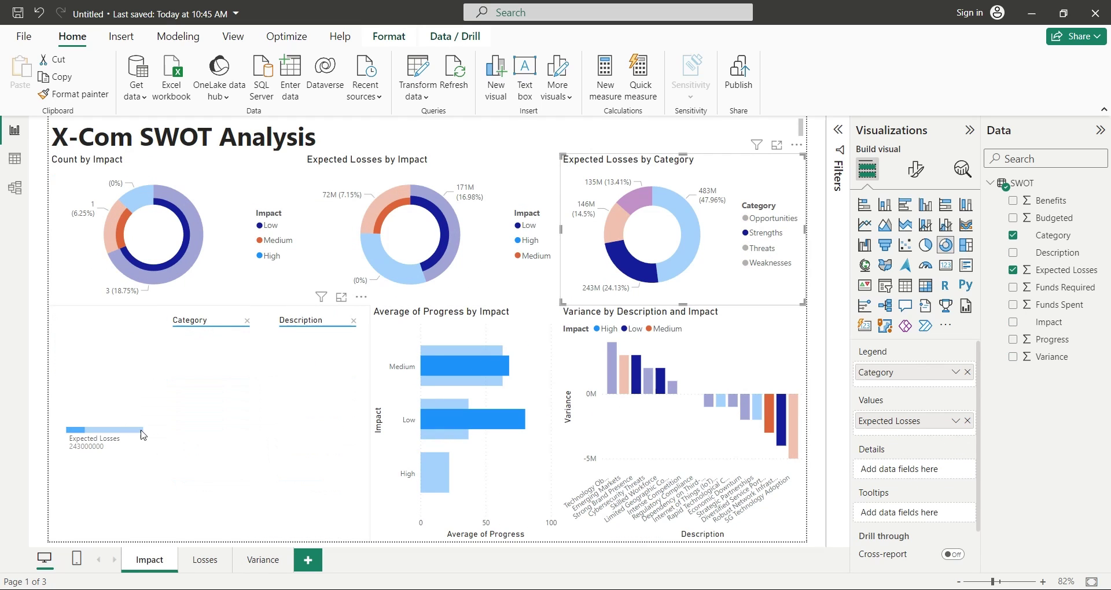
left_click(142, 435)
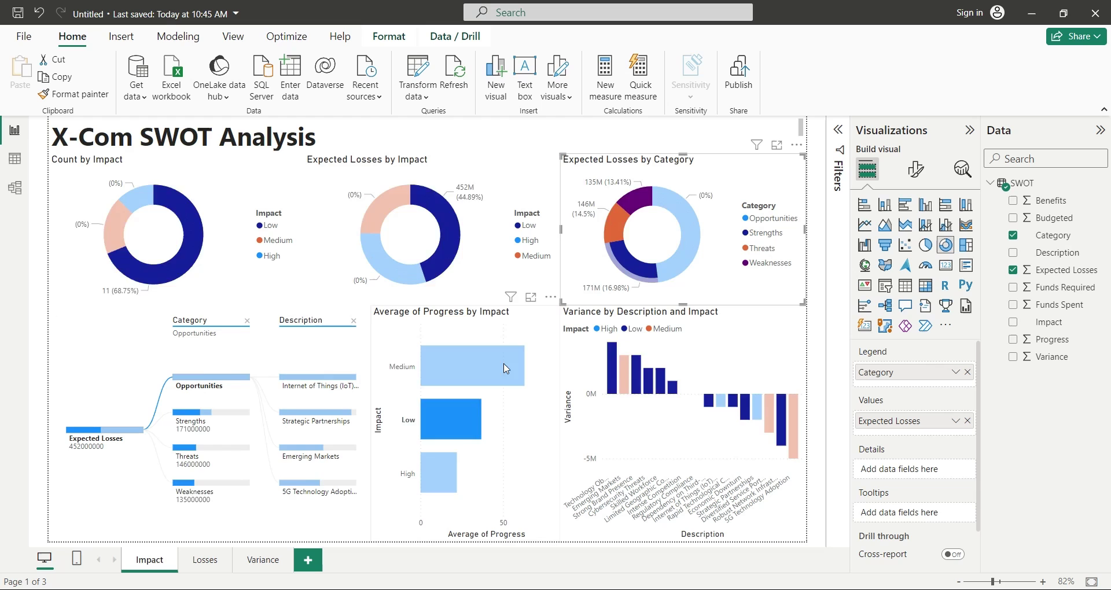
left_click(205, 560)
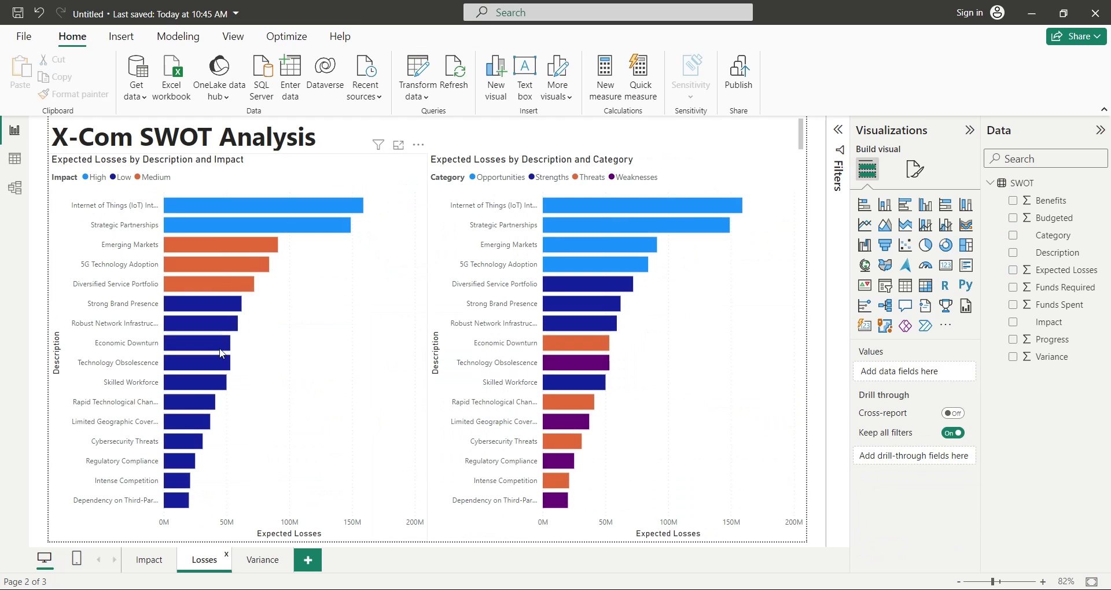
left_click(200, 412)
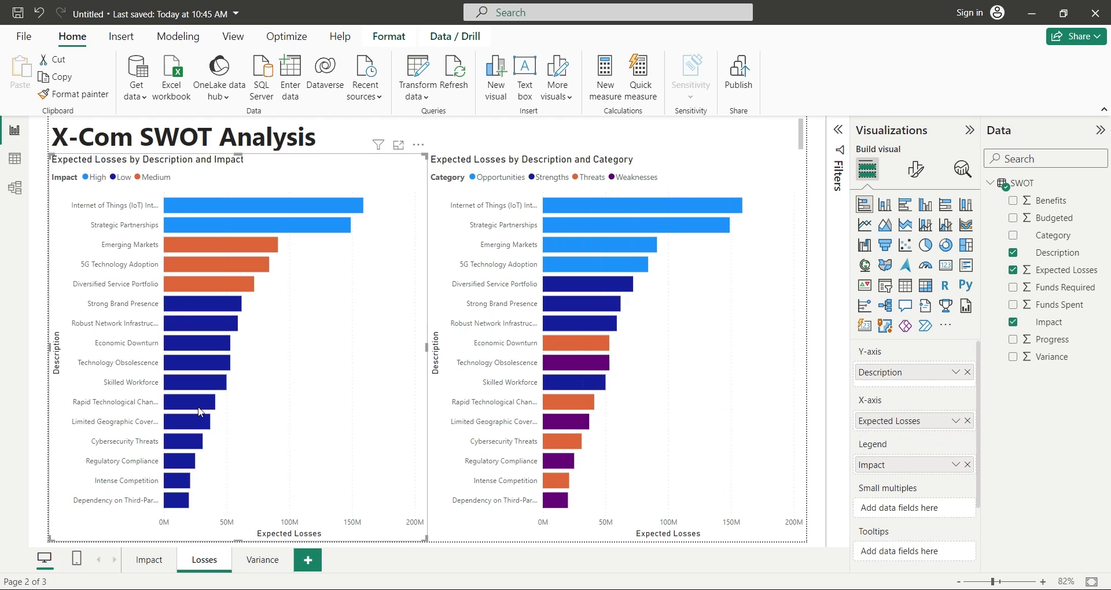
On the Variance page, cross-highlight SWOT categories, Strong Brand Presence and variance bars
left_click(263, 559)
left_click(292, 209)
left_click(260, 230)
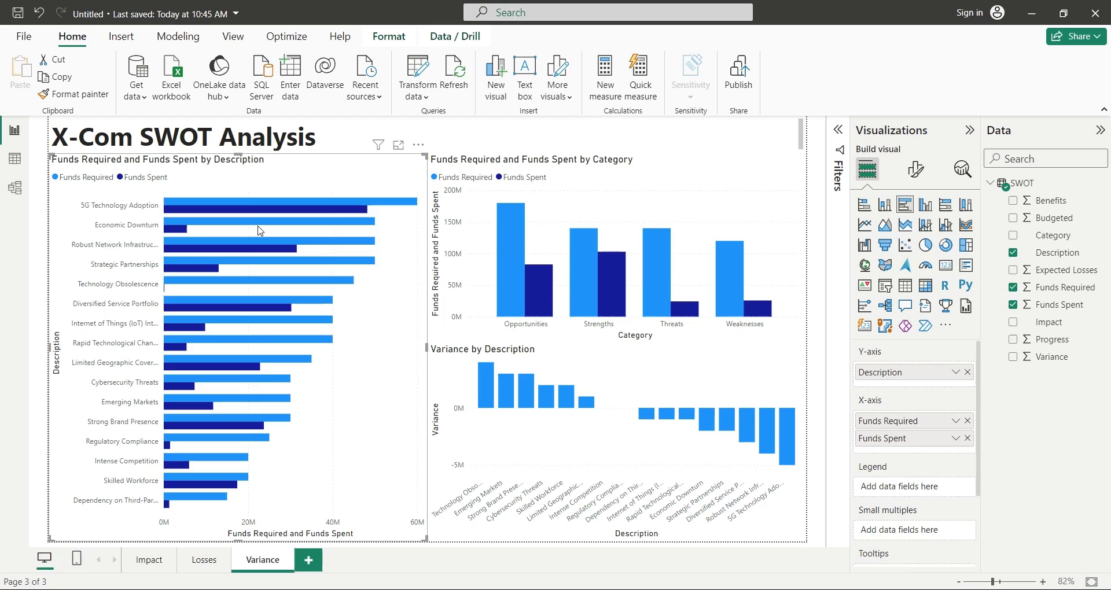
left_click(537, 287)
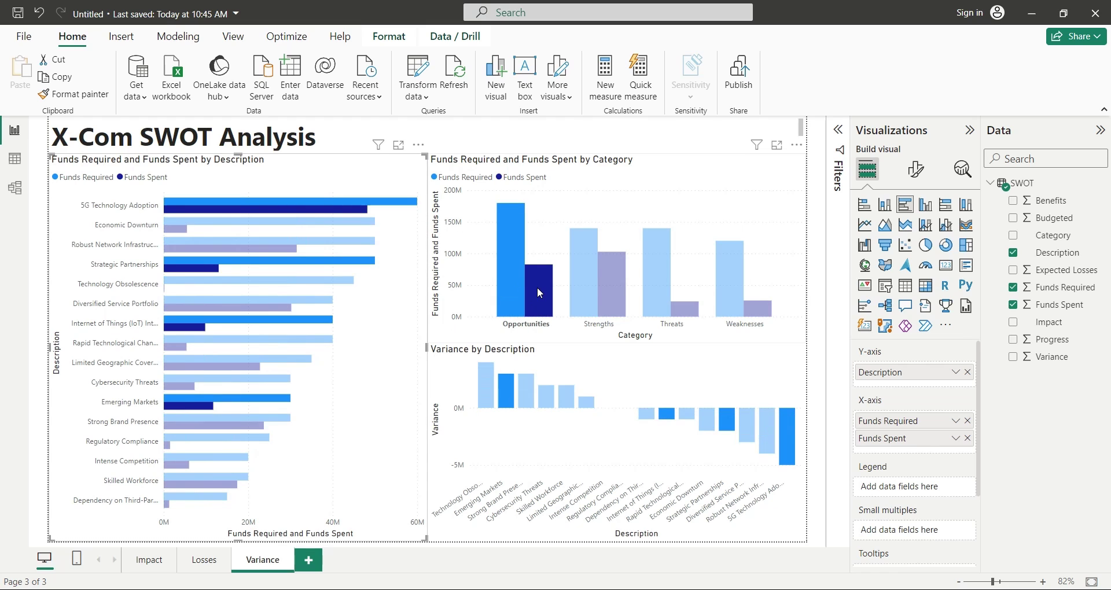
left_click(584, 272)
left_click(730, 278)
left_click(506, 391)
left_click(647, 413)
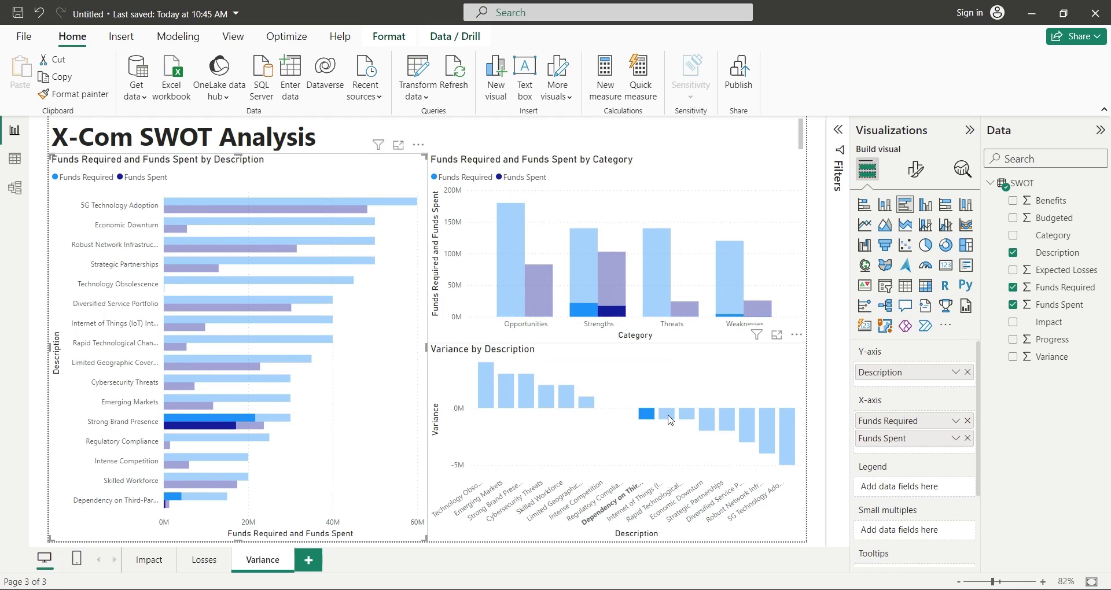
left_click(821, 431)
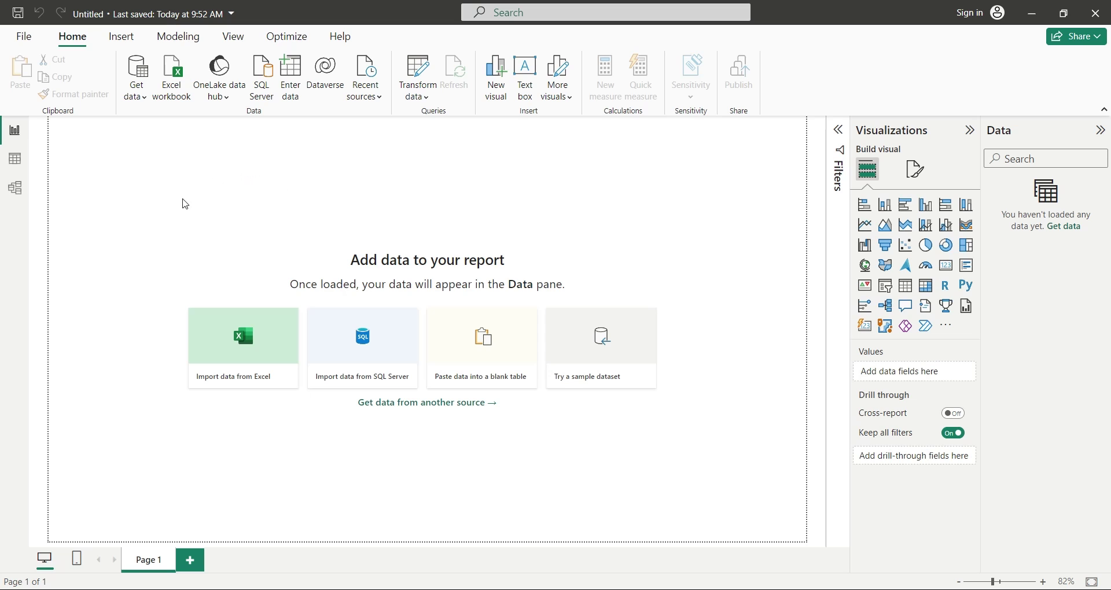
Bring up the SWOT Analysis workbook and review the table's Description and Impact columns
left_click(114, 538)
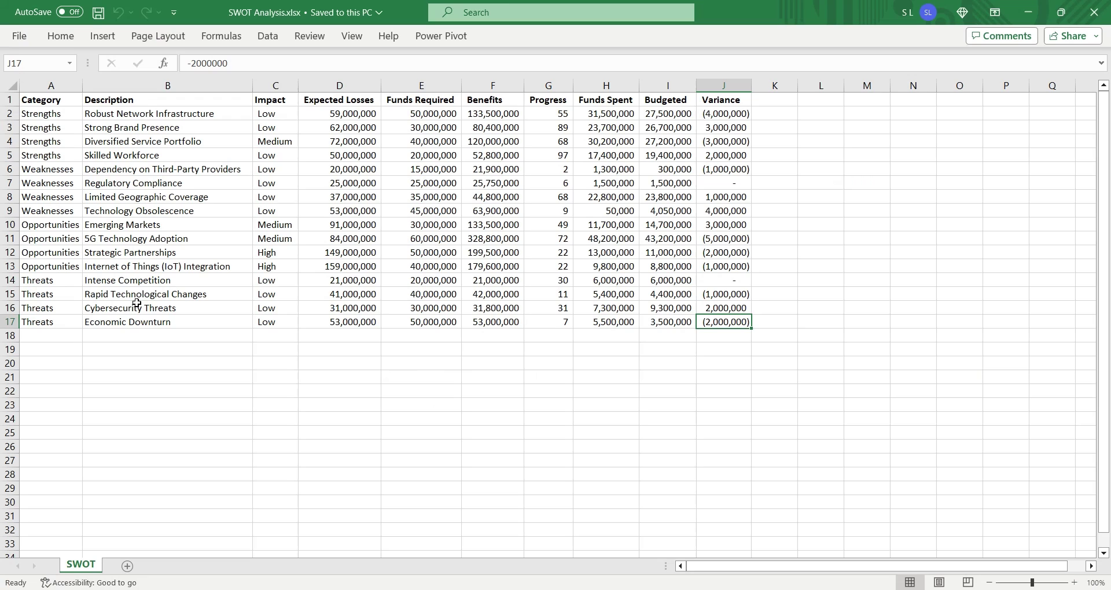
mouse_move(61, 99)
left_mouse_down()
mouse_move(71, 321)
mouse_move(743, 321)
left_mouse_up()
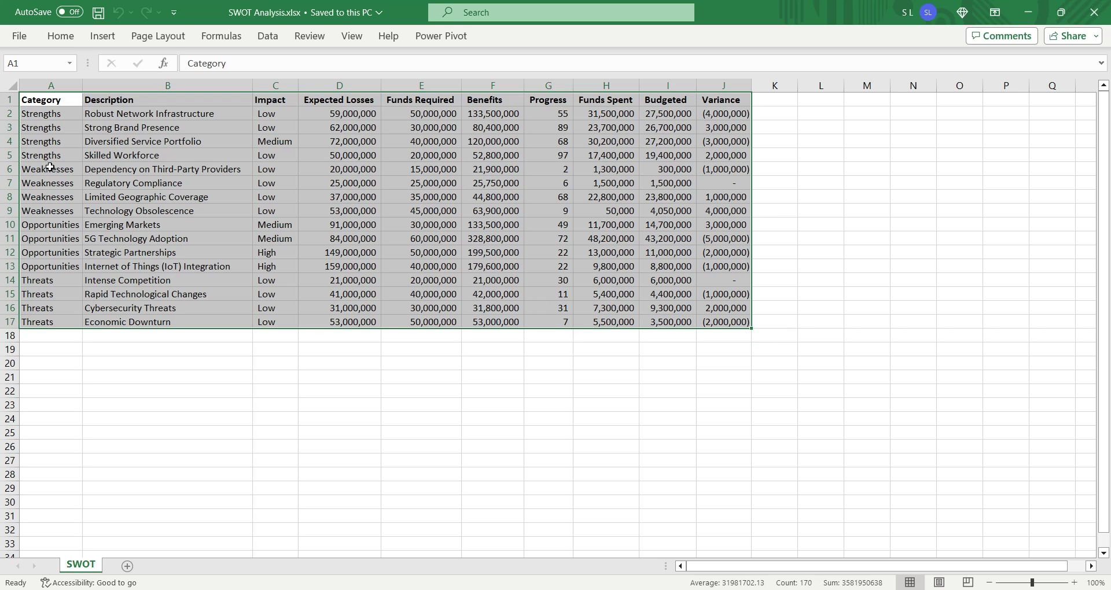
left_click(37, 292)
left_click(118, 269)
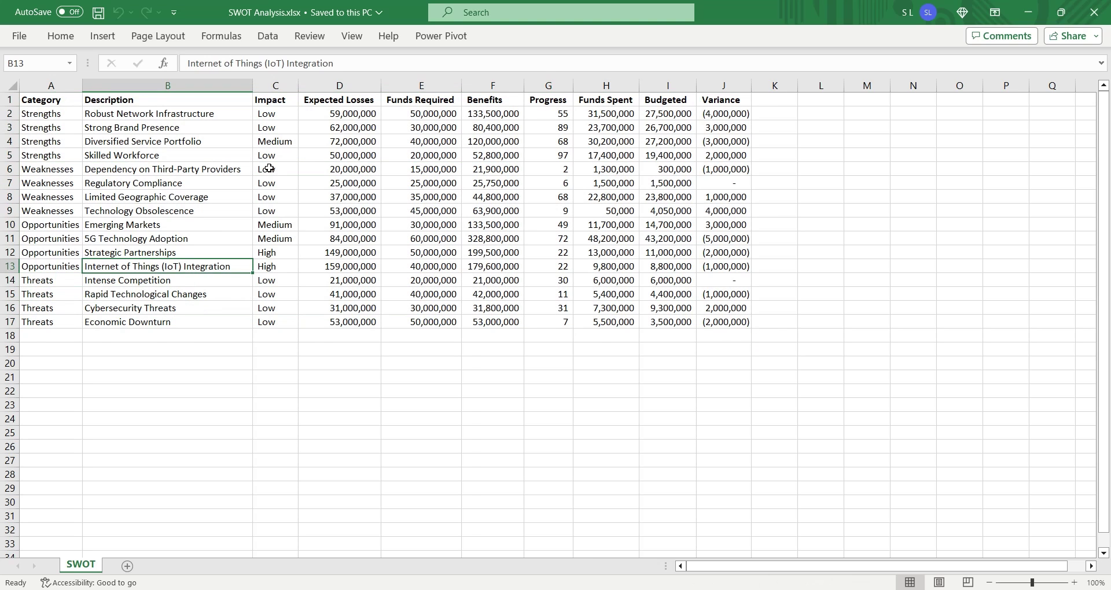
left_click(275, 96)
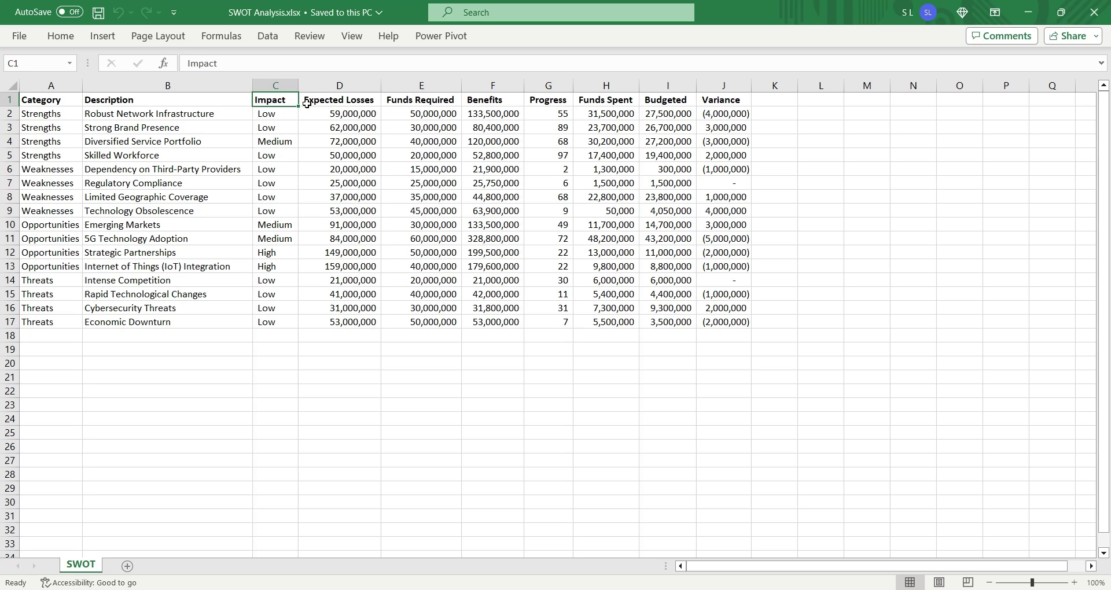
left_click(209, 100)
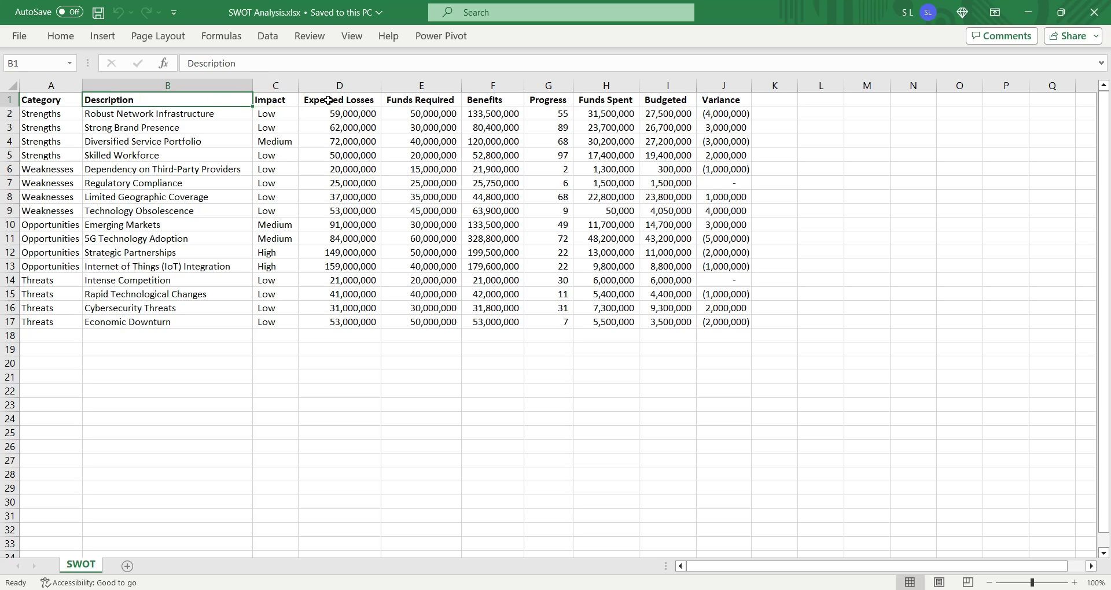
Select the Expected Losses, Funds Required and Benefits columns
left_click_drag(334, 100, 333, 320)
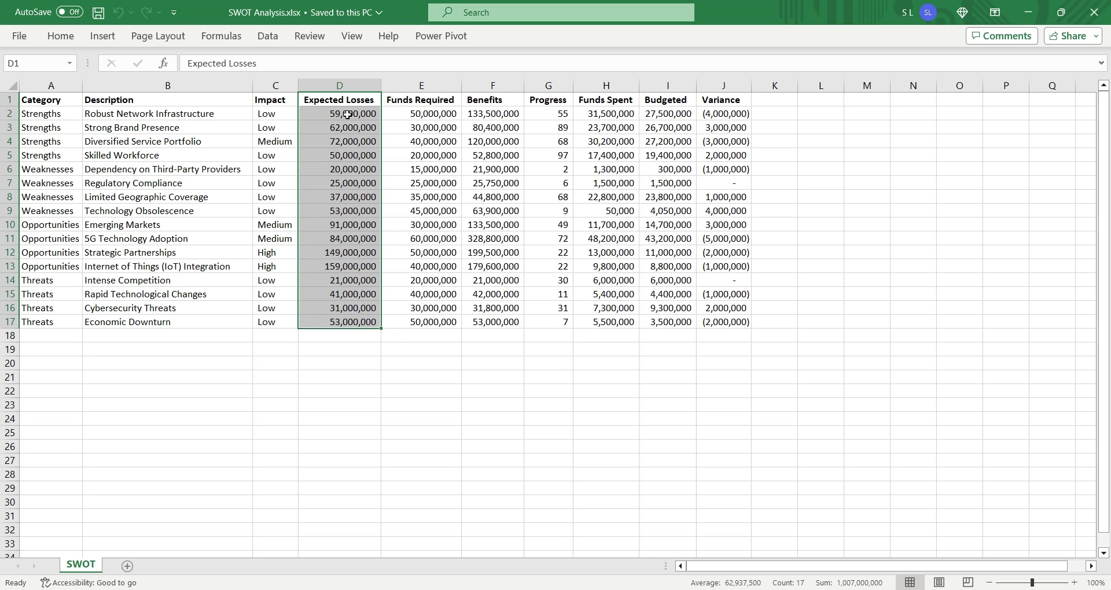
left_click_drag(421, 103, 430, 320)
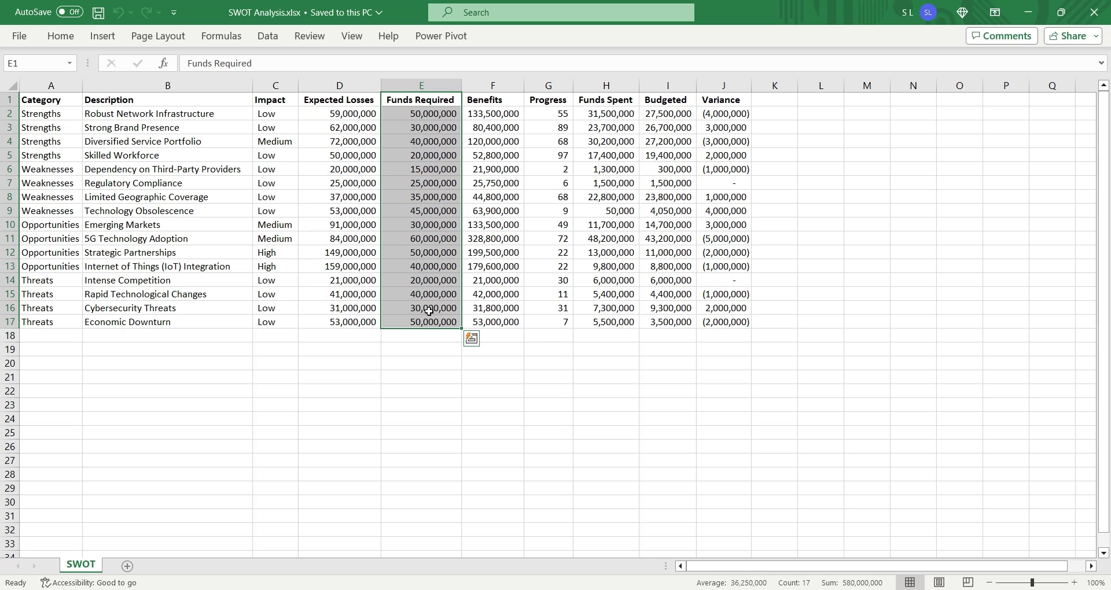
left_click_drag(428, 321, 431, 103)
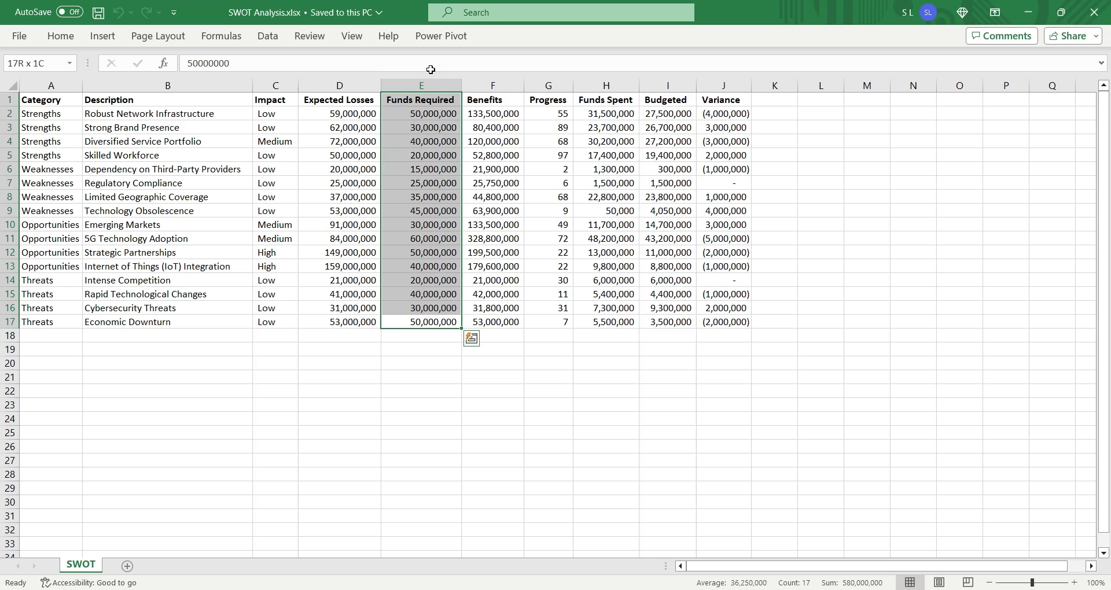
left_click(498, 100)
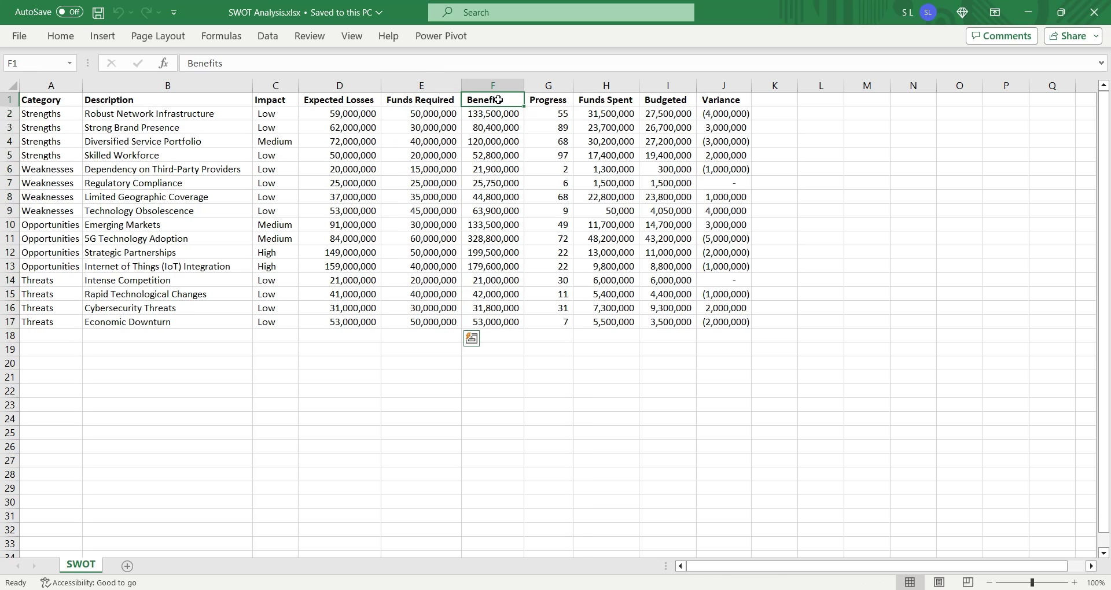
mouse_move(442, 100)
left_mouse_down()
mouse_move(440, 320)
mouse_move(496, 107)
left_mouse_up()
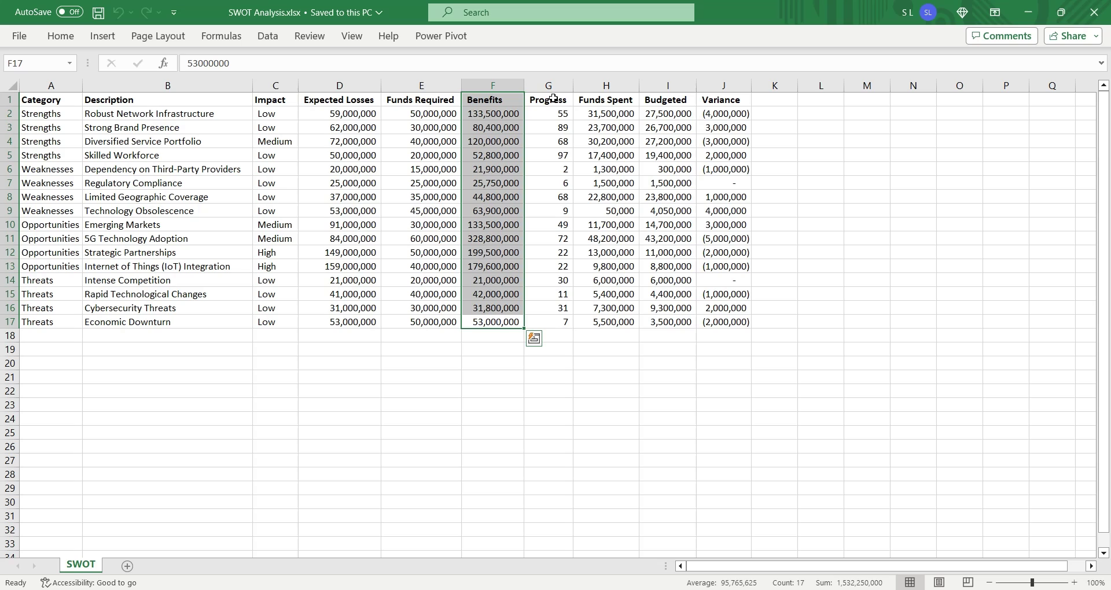
Select the Progress column, the Skilled Workforce row, and the Funds Spent and Budgeted columns
left_click_drag(553, 99, 542, 327)
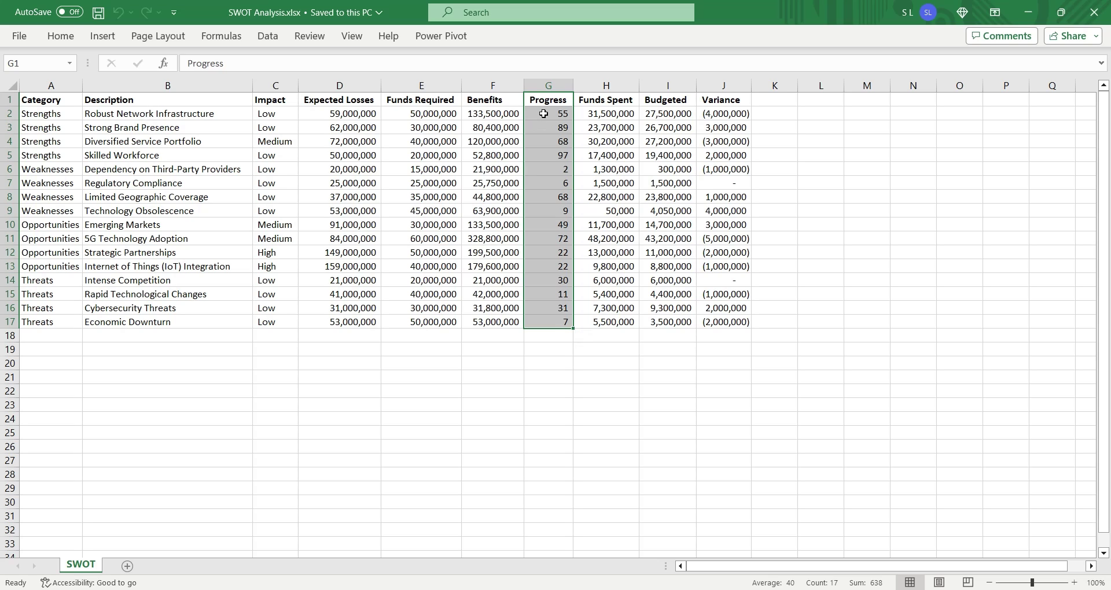
left_click_drag(560, 151, 23, 154)
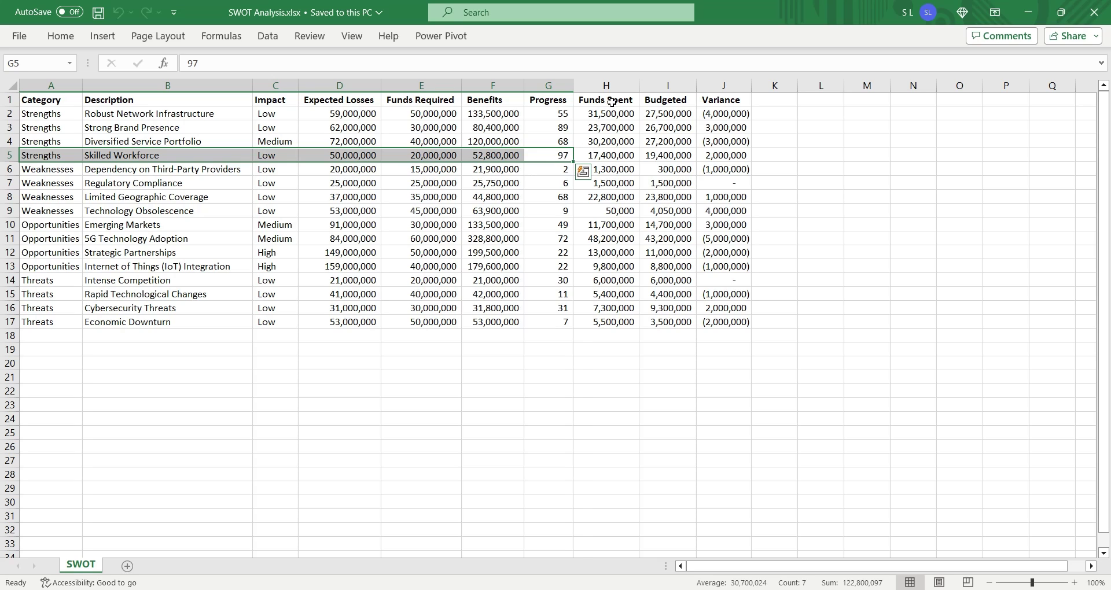
left_click_drag(612, 102, 605, 307)
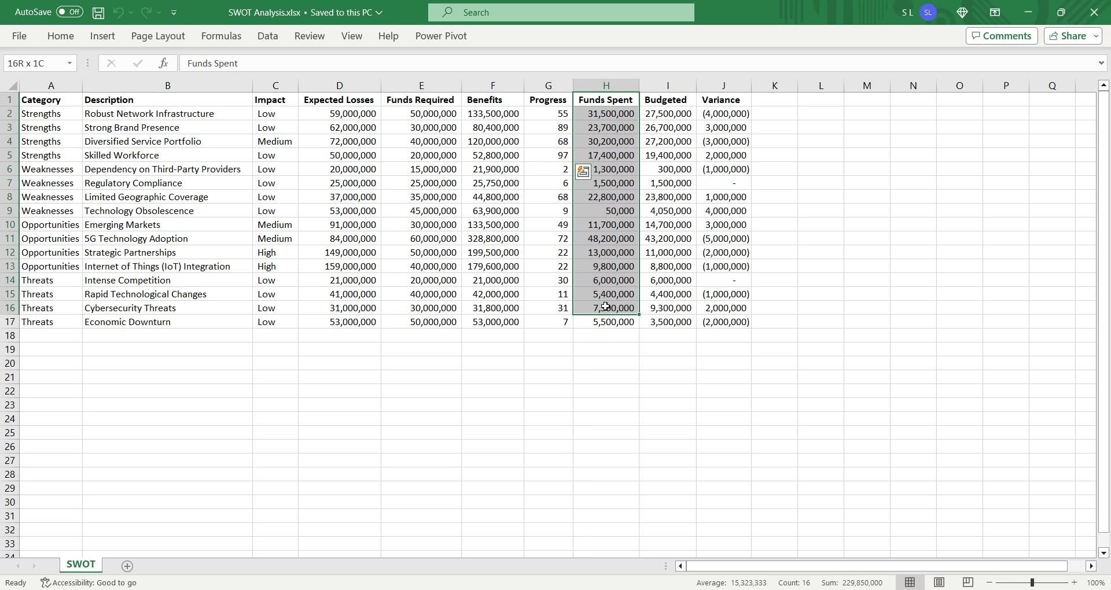
left_click_drag(605, 306, 597, 317)
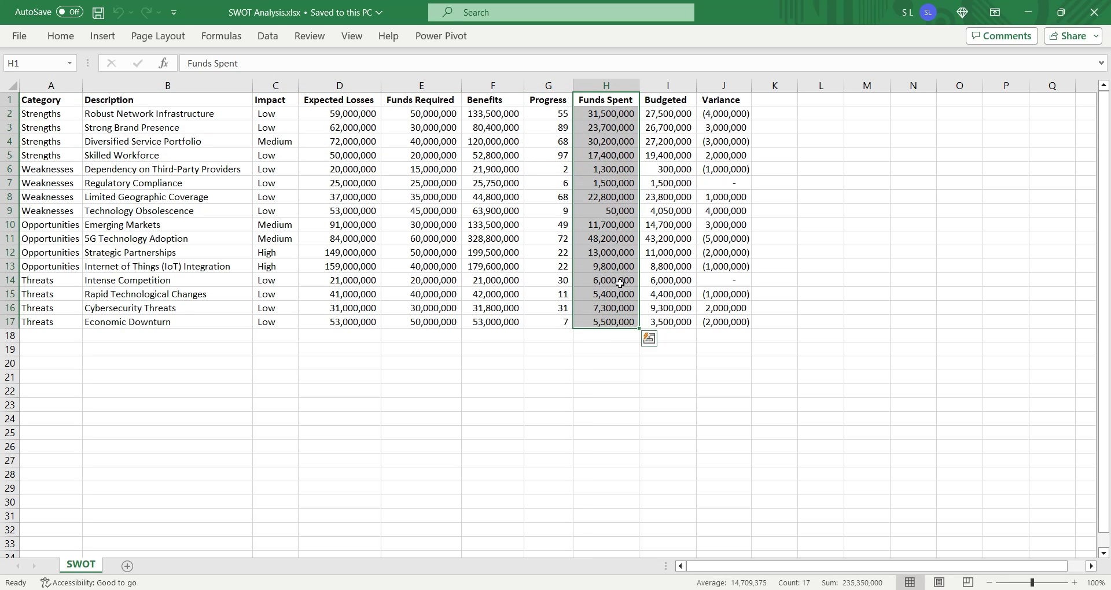
left_click(669, 99)
left_click_drag(669, 99, 650, 328)
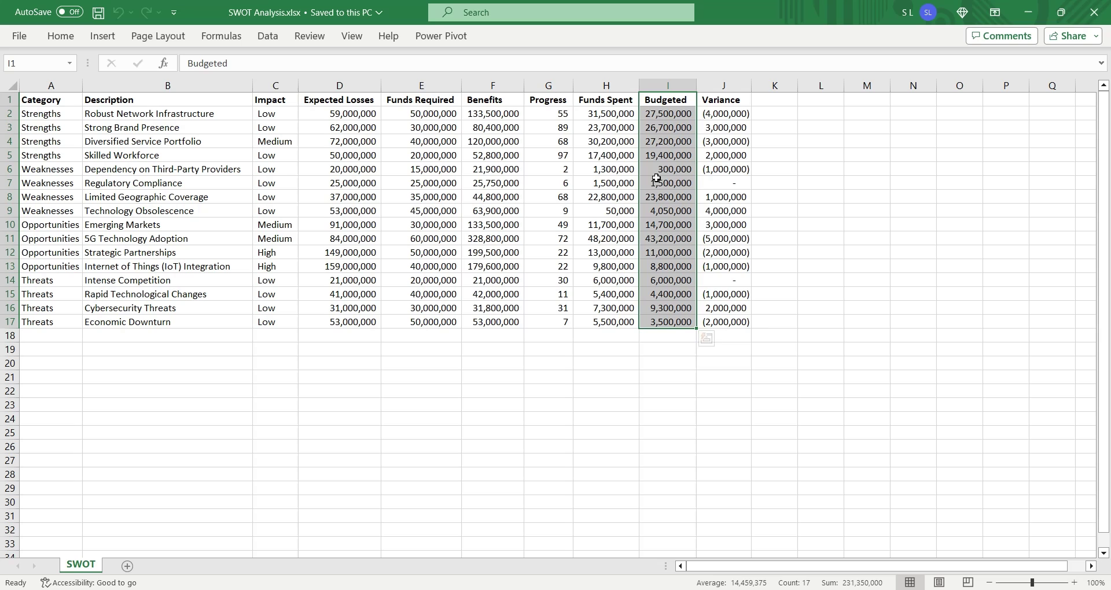
Reselect Progress, select the Variance column, then clear the selection
left_click_drag(548, 99, 559, 321)
left_click(722, 101)
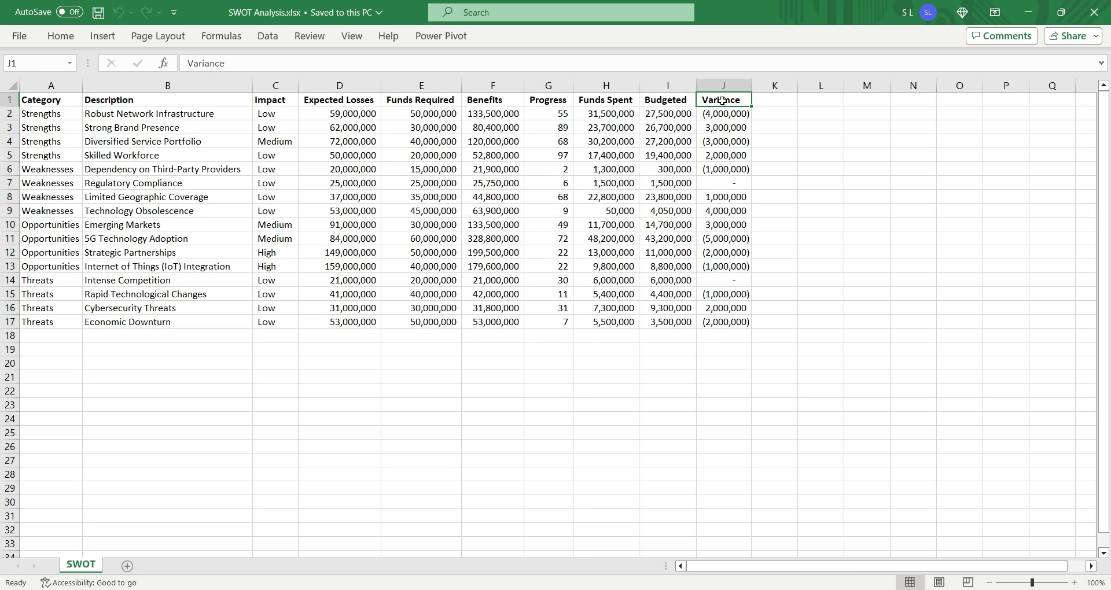
left_click_drag(721, 101, 723, 321)
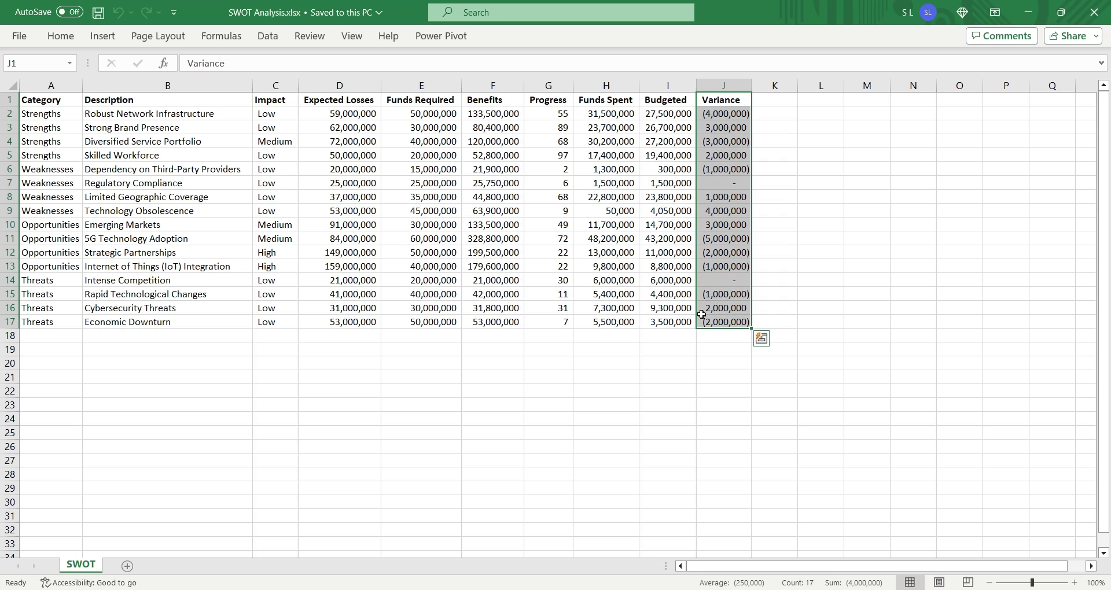
left_click(654, 304)
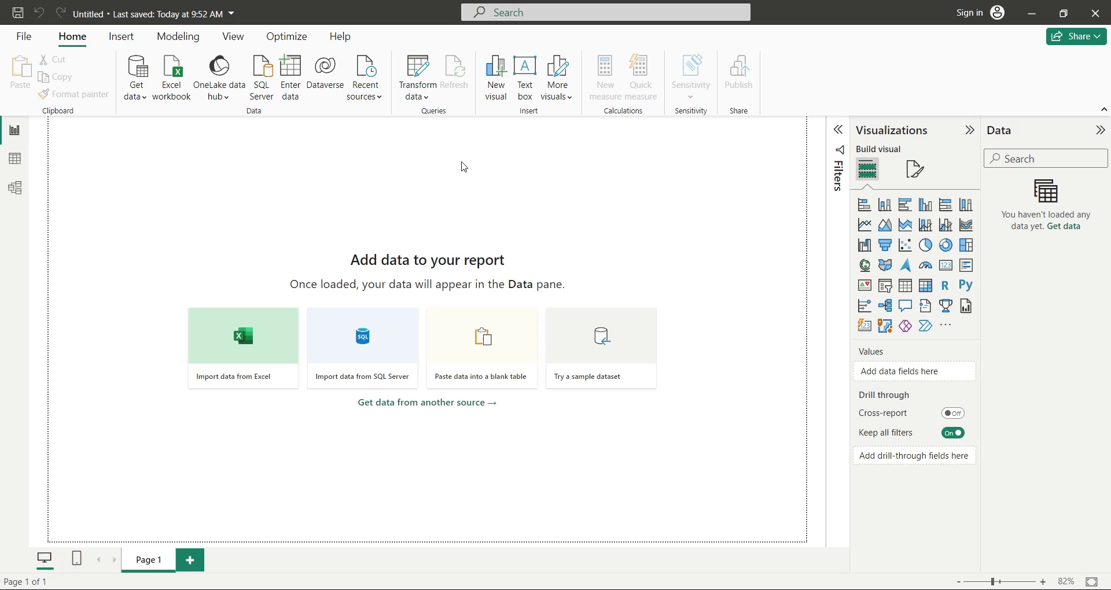
Add a full-width title text box reading 'X-Com SWOT Analysis'
left_click(520, 102)
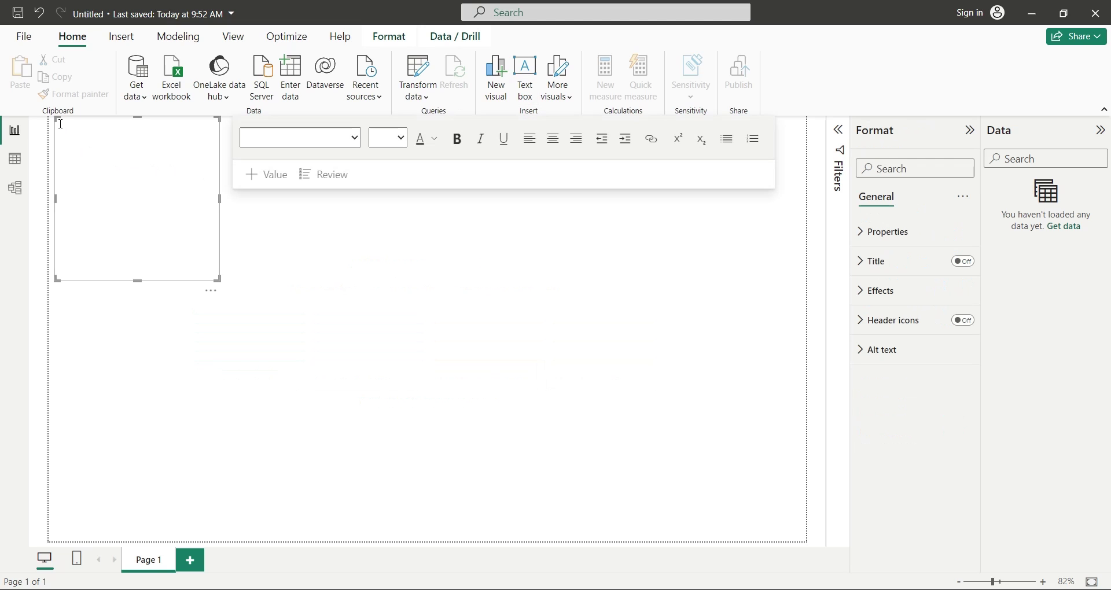
left_click_drag(56, 120, 50, 120)
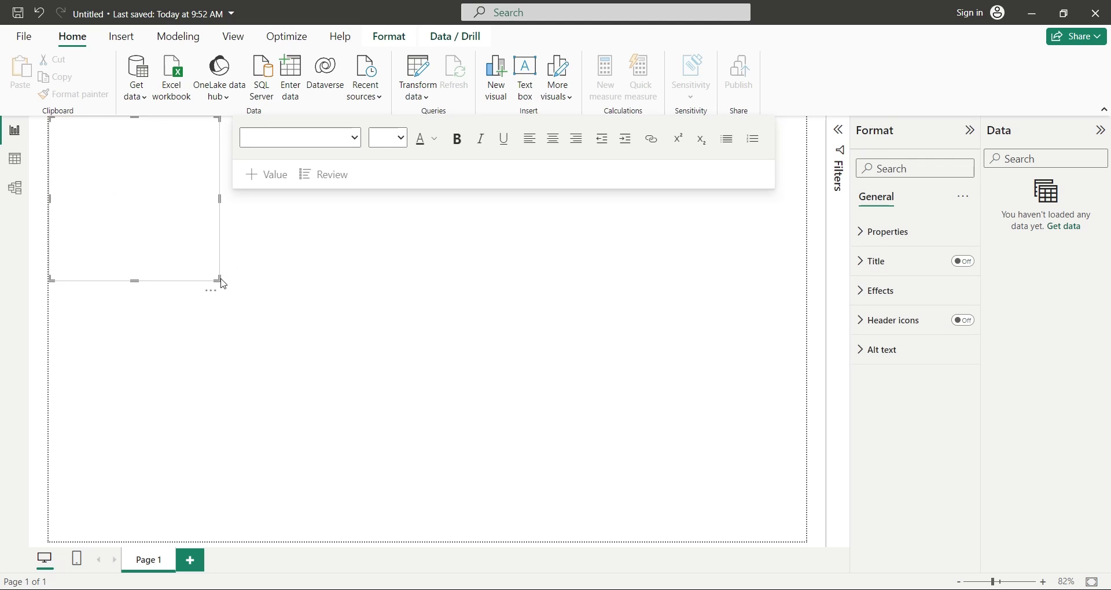
left_click_drag(220, 282, 808, 171)
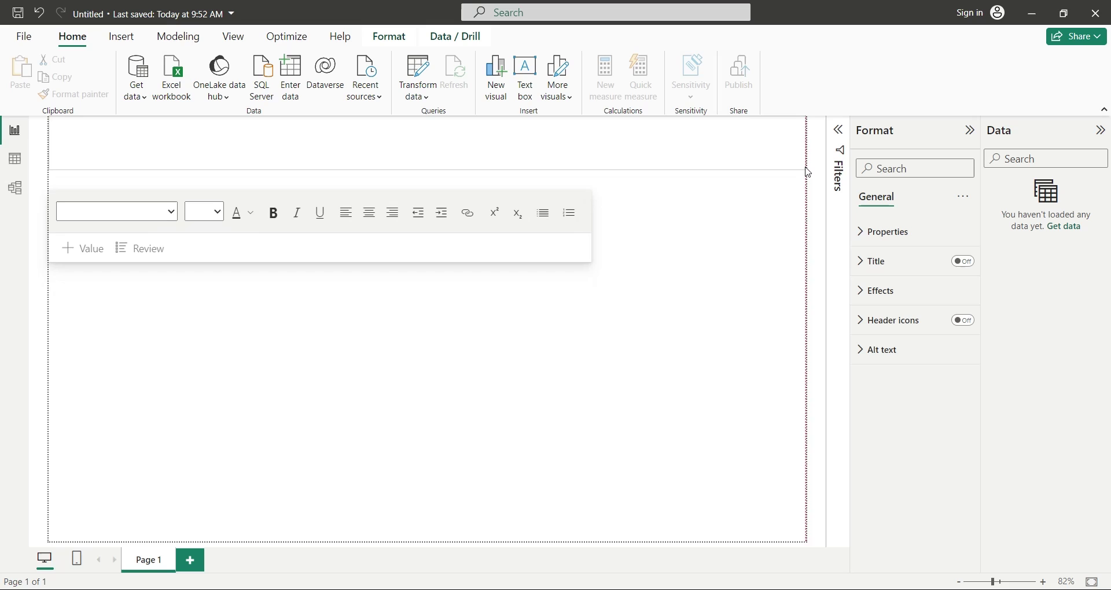
left_click(216, 152)
type("X-Com SWOT Analysis")
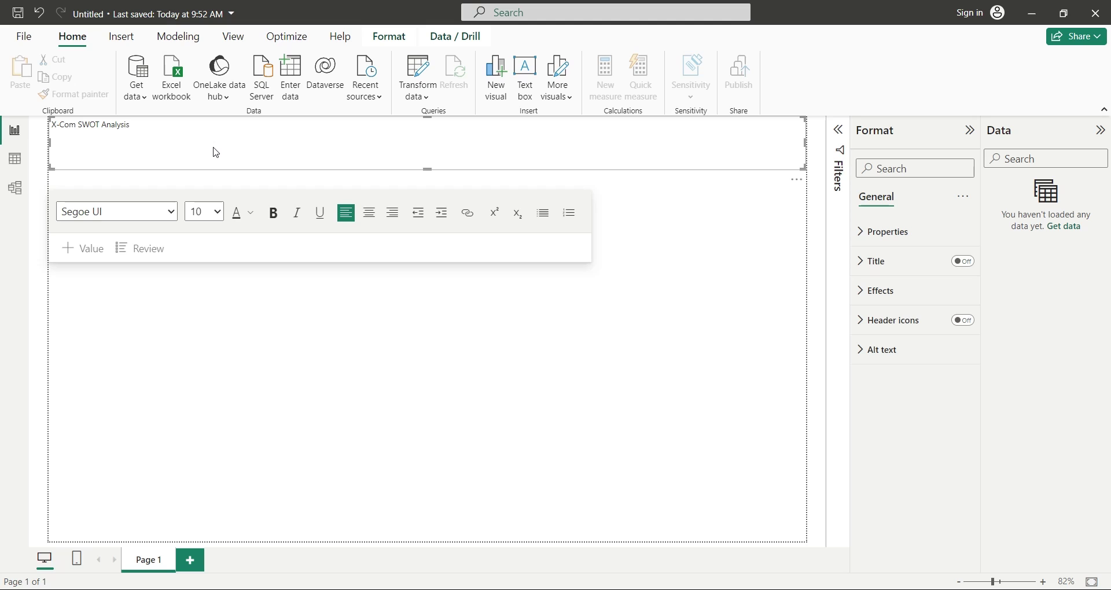
Make the title text size 32 and bold, and shorten its box to fit
key("ctrl+a")
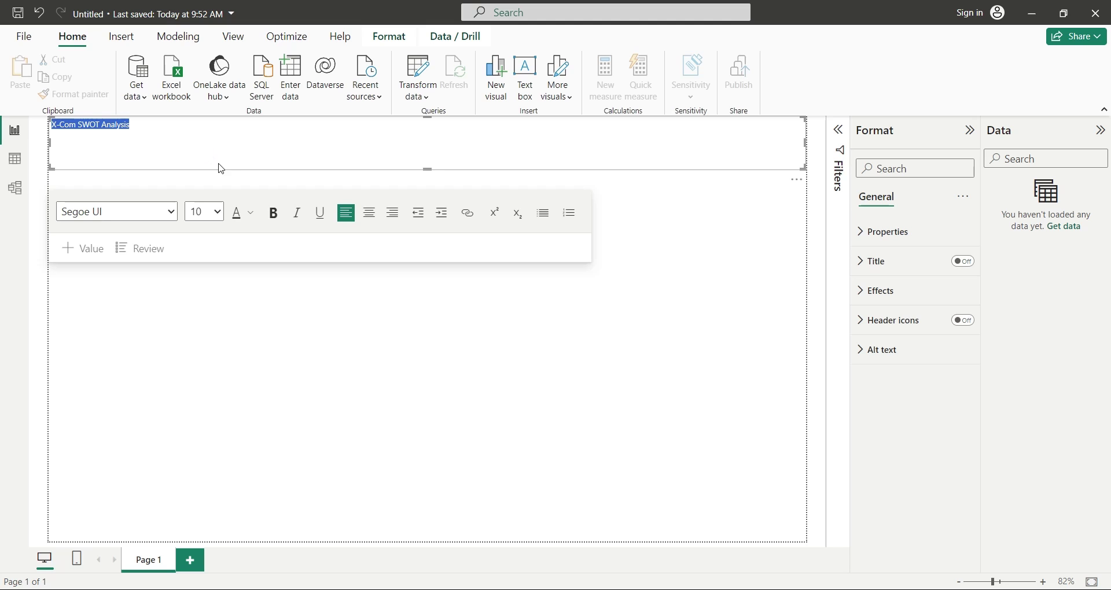
left_click(219, 212)
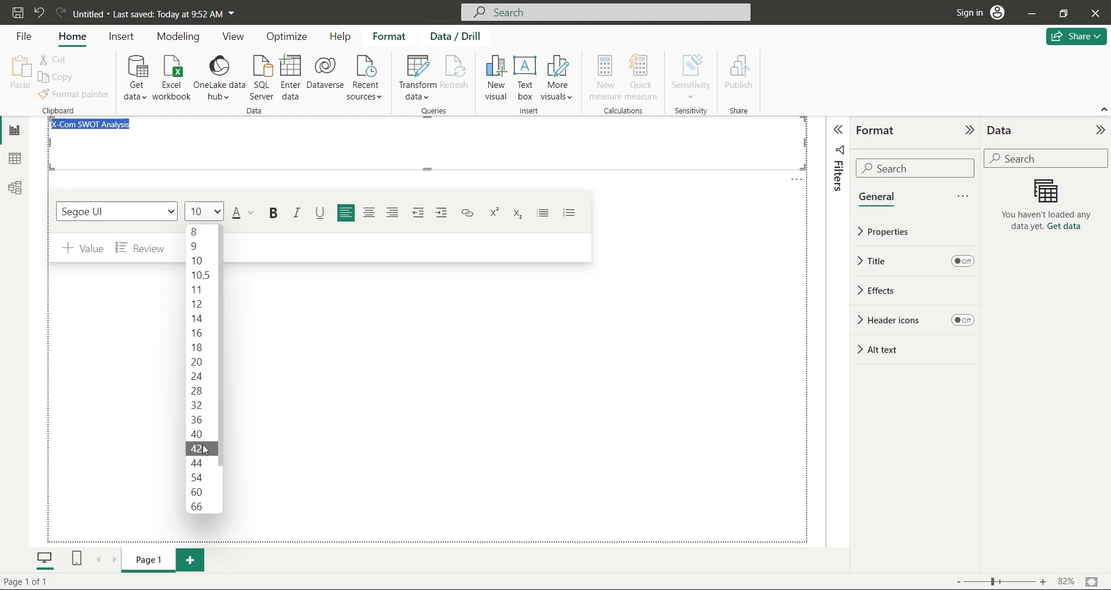
left_click(202, 407)
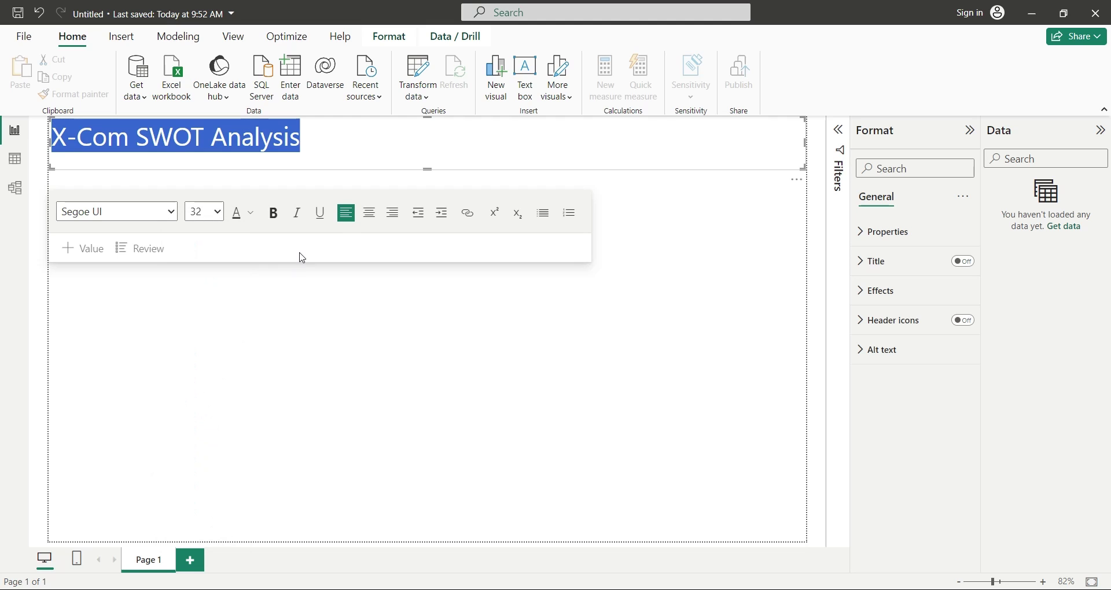
left_click_drag(426, 170, 427, 158)
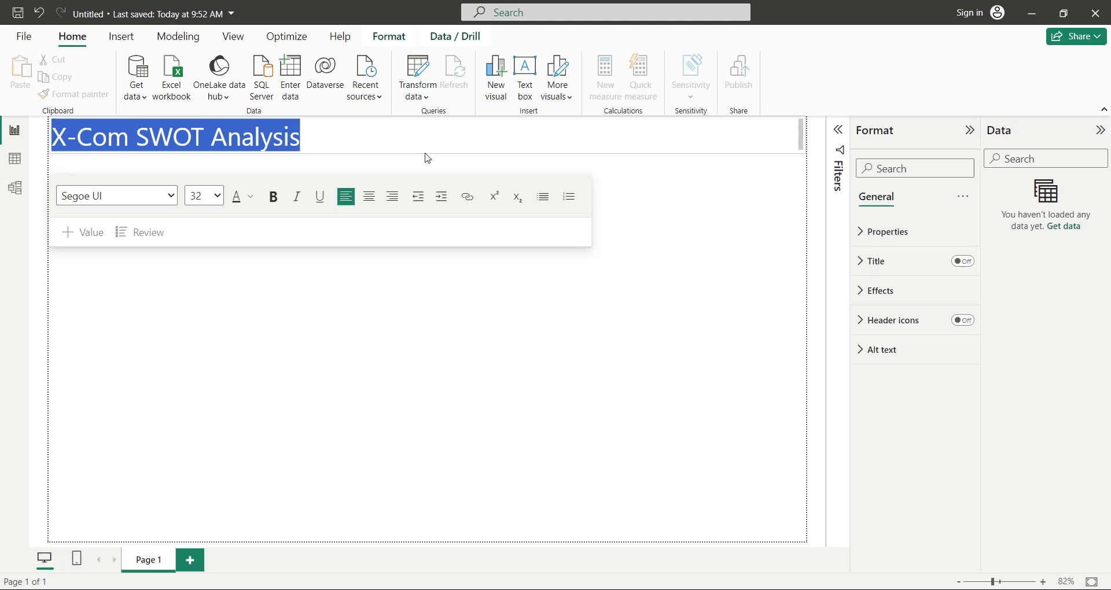
left_click(273, 199)
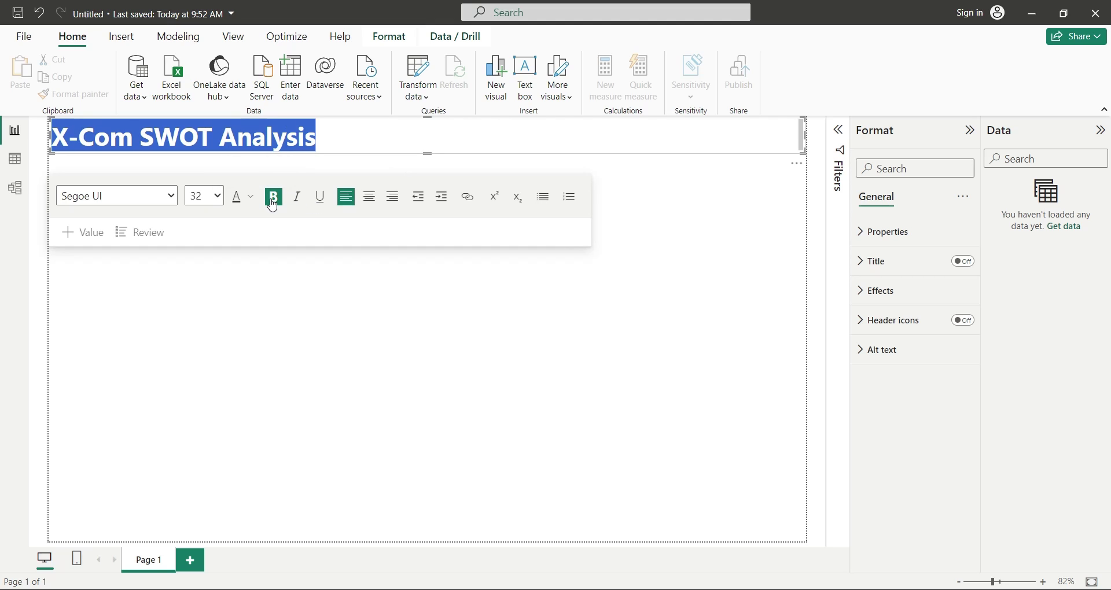
Enable Snap to grid in the View ribbon and deselect the finished title
left_click(238, 40)
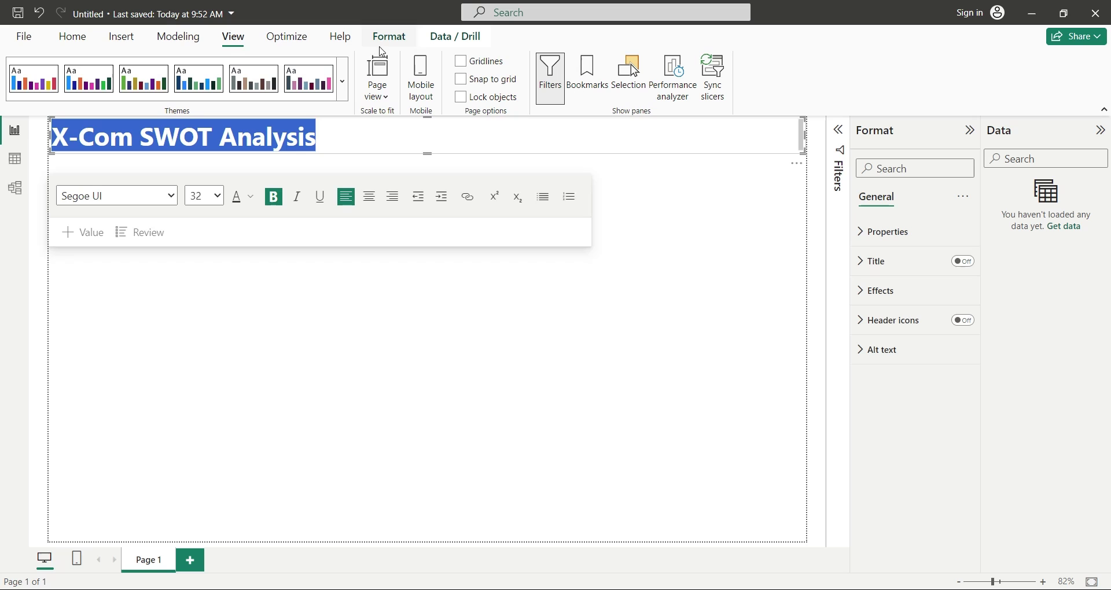
left_click(465, 81)
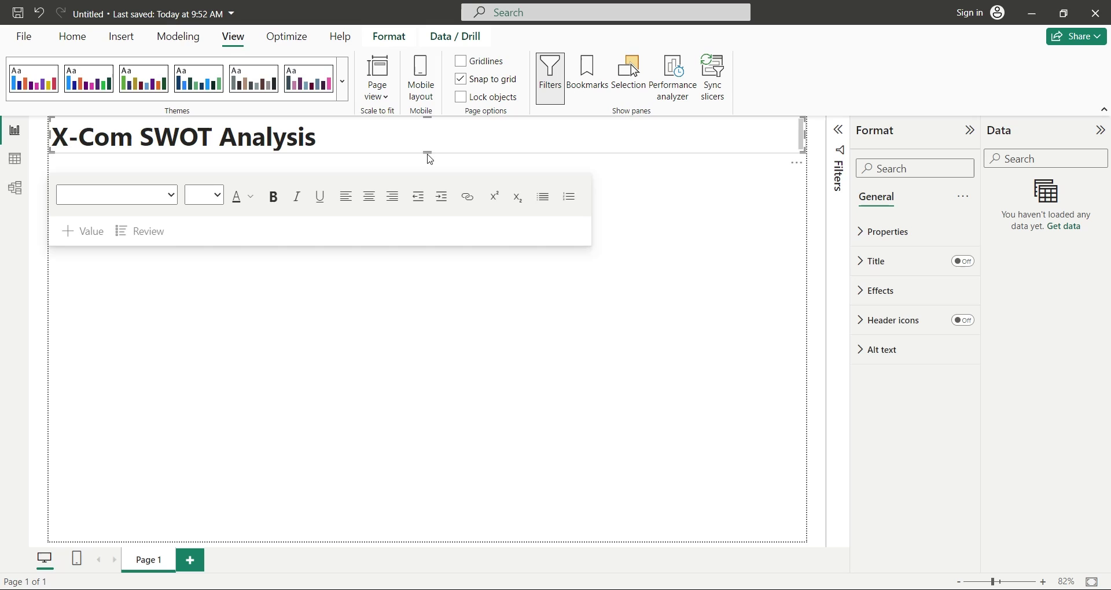
mouse_move(427, 154)
left_click(666, 194)
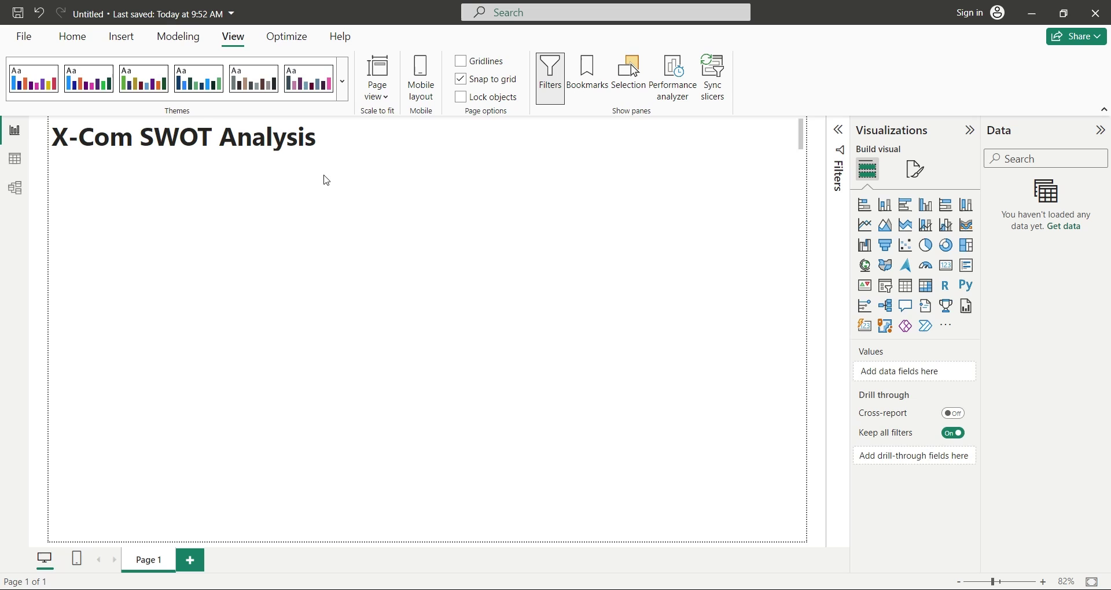
left_click(72, 36)
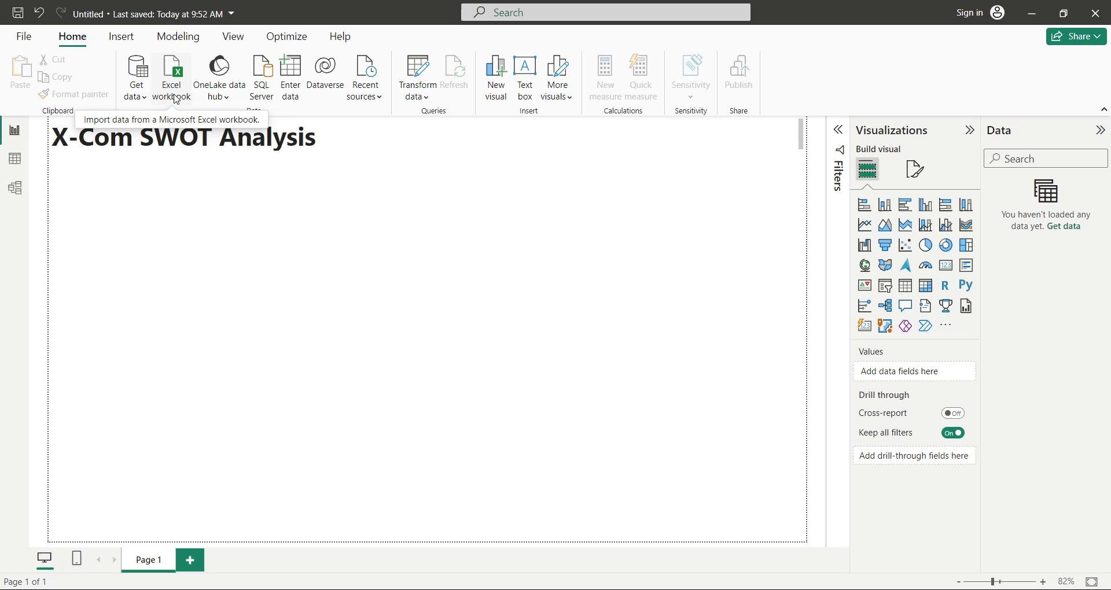
Open SWOT Analysis.xlsx as an Excel workbook data source
left_click(136, 96)
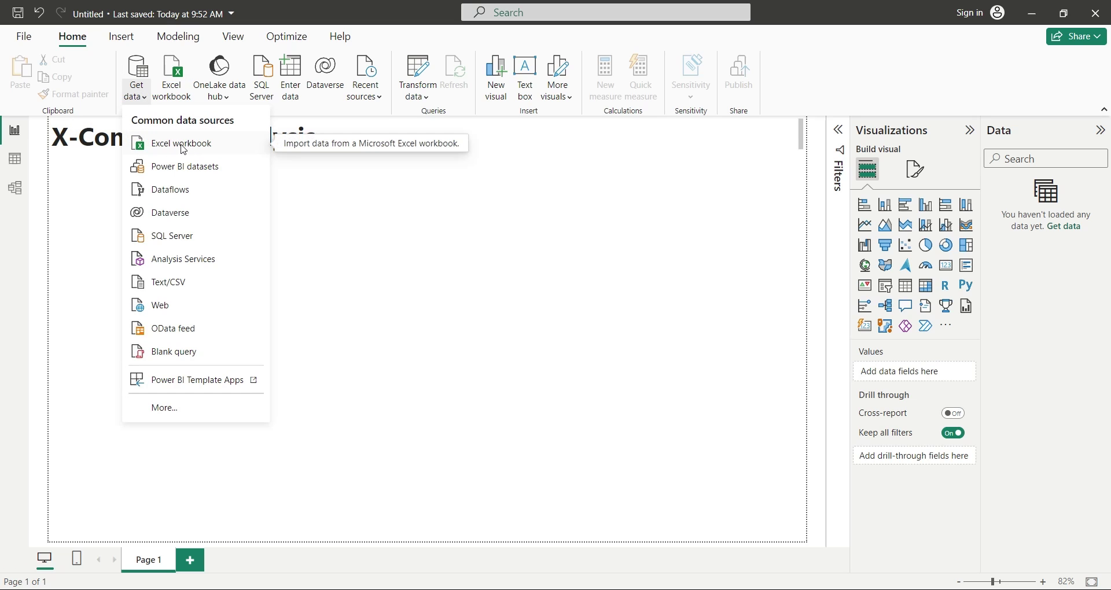
left_click(177, 95)
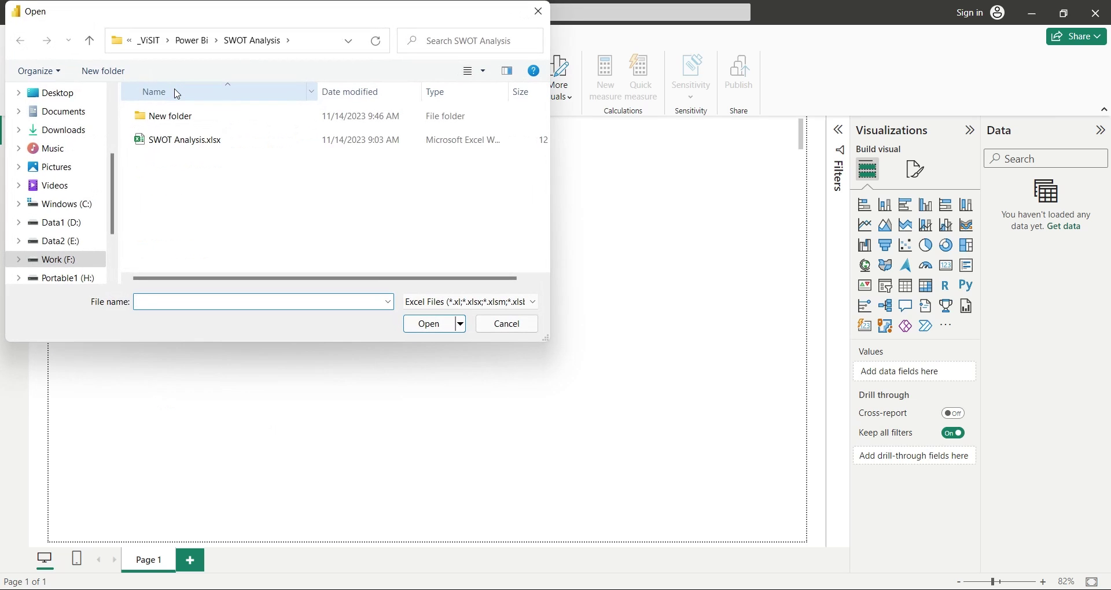
left_click(176, 149)
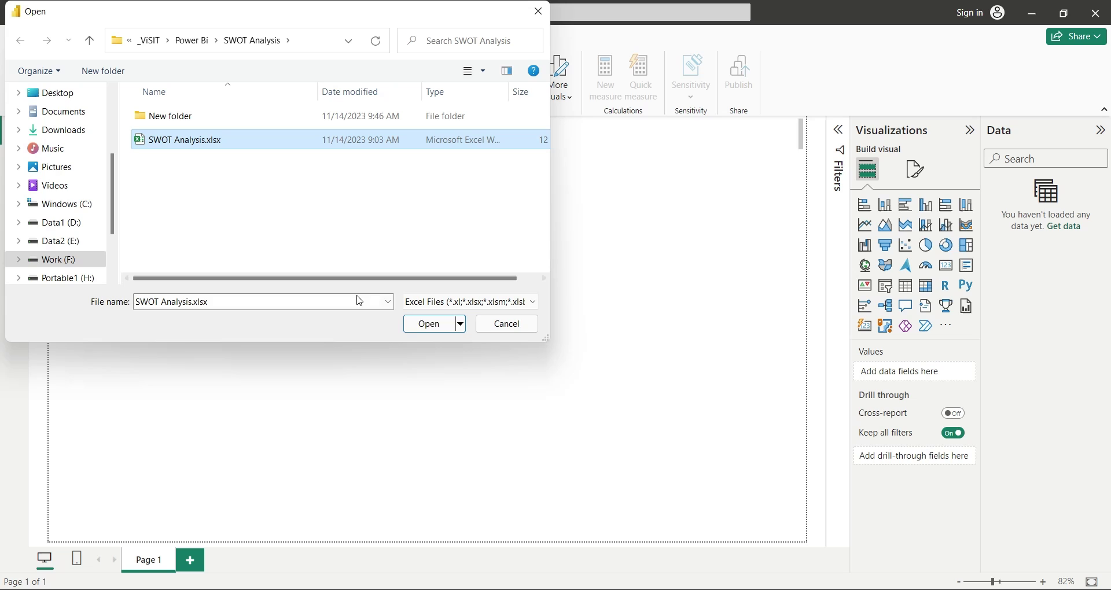
left_click(422, 331)
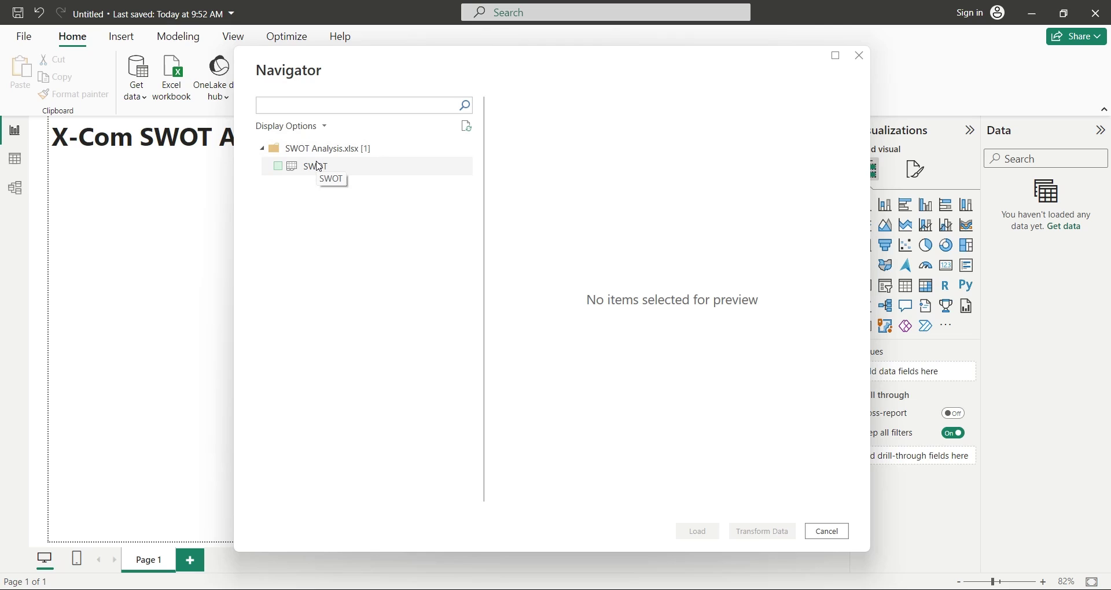
Tick the SWOT sheet in Navigator, scroll through its preview columns, and load it
left_click(278, 168)
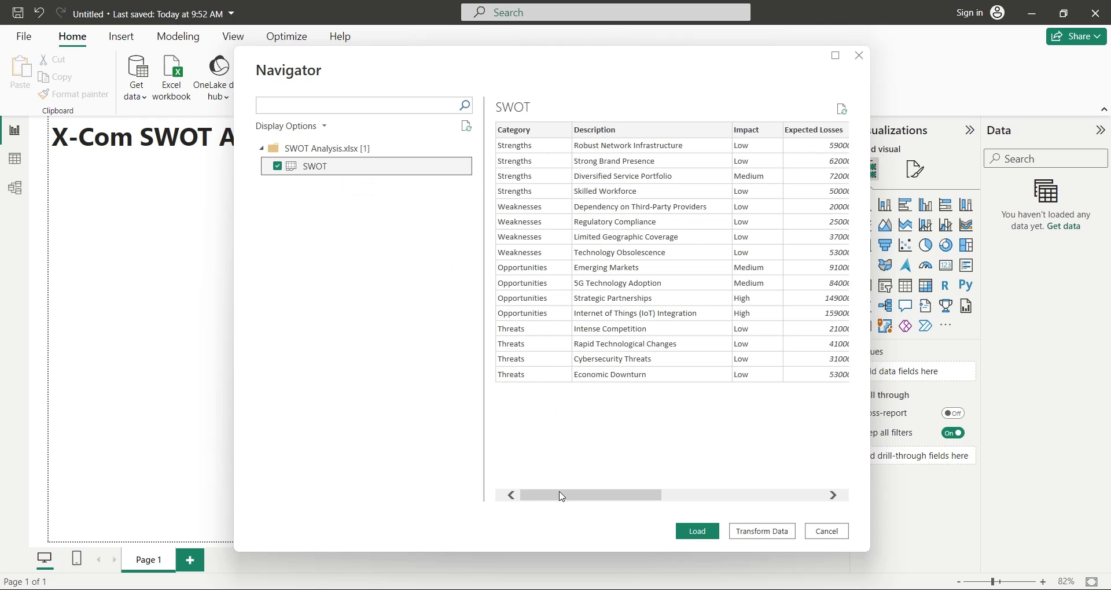
mouse_move(562, 497)
left_mouse_down()
mouse_move(752, 497)
mouse_move(514, 496)
left_mouse_up()
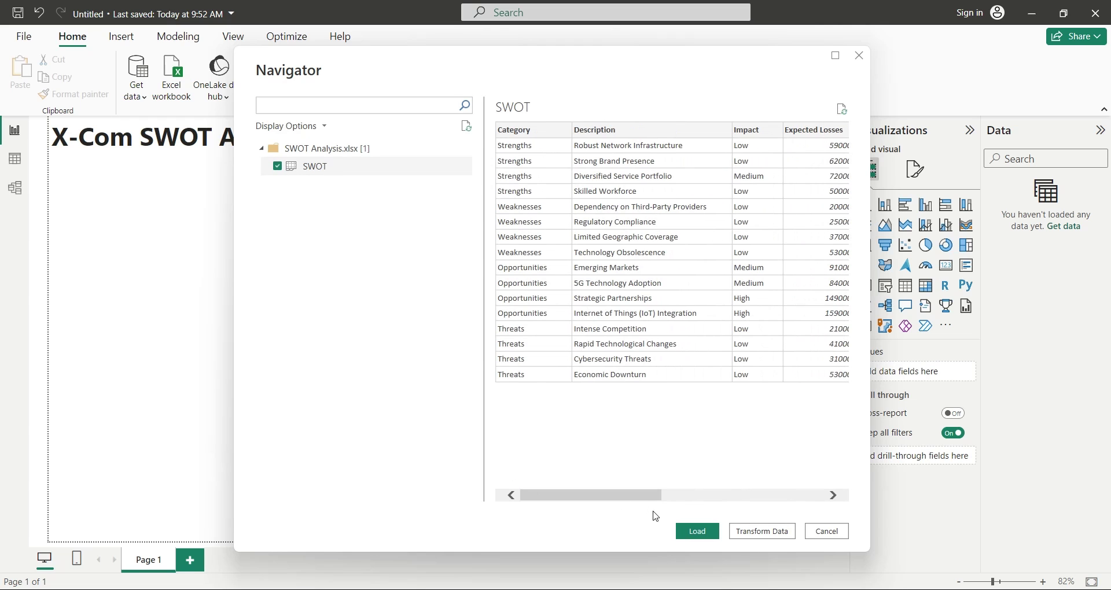
left_click_drag(610, 497, 800, 502)
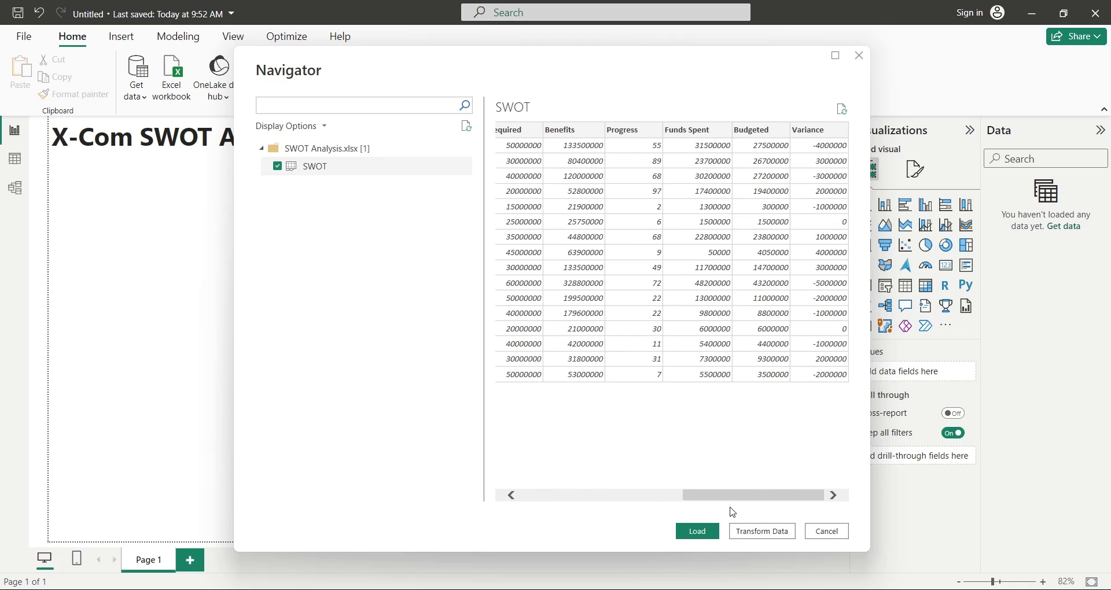
left_click_drag(739, 499, 538, 496)
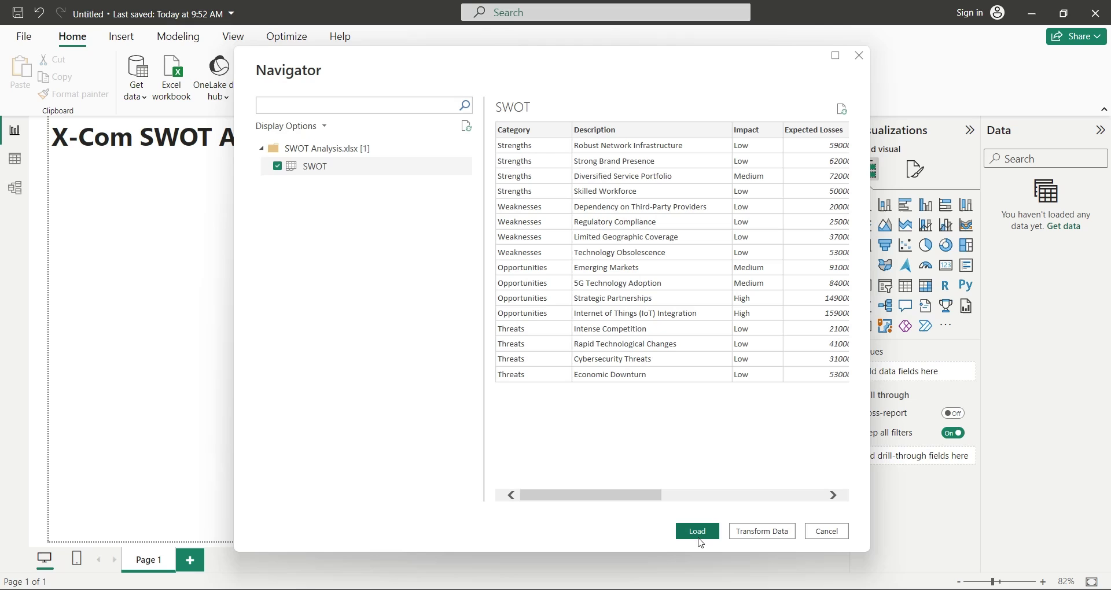
left_click(698, 531)
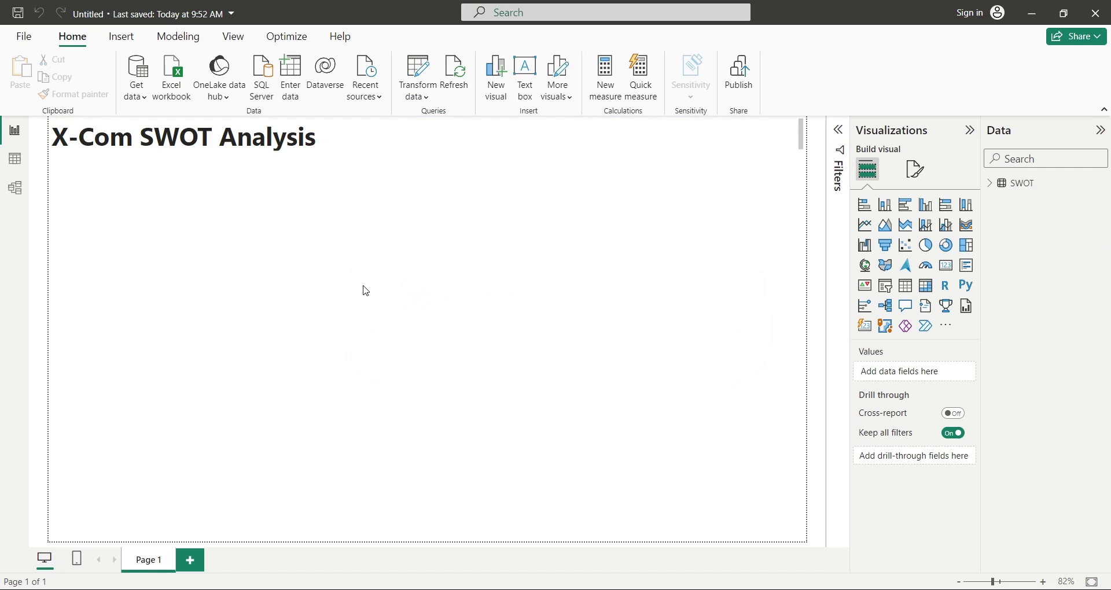
mouse_move(1022, 183)
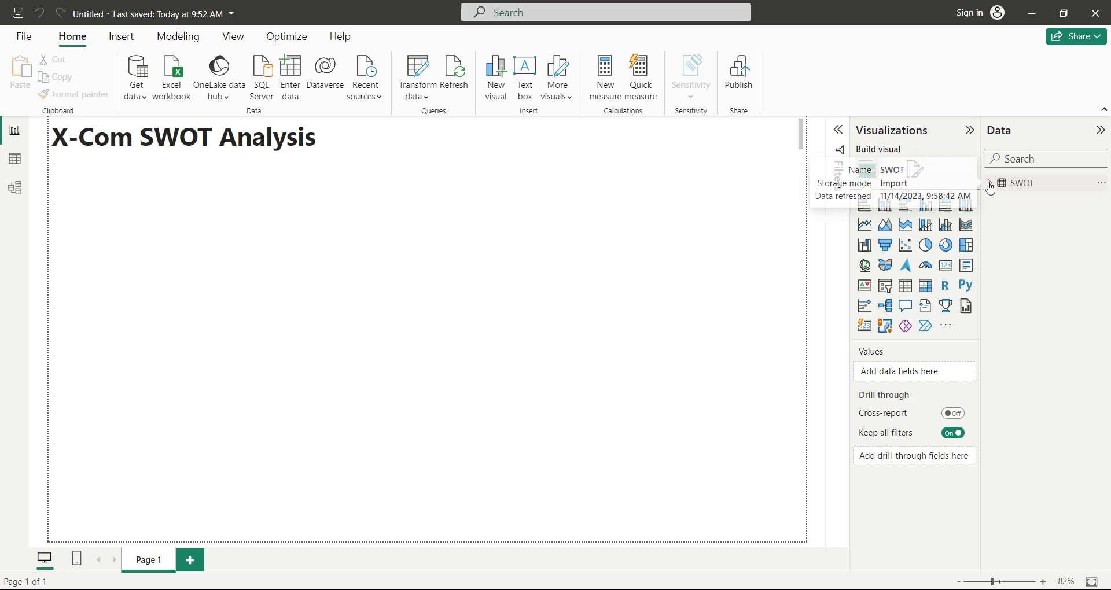
Expand the SWOT table in the Data pane to show its fields
left_click(991, 184)
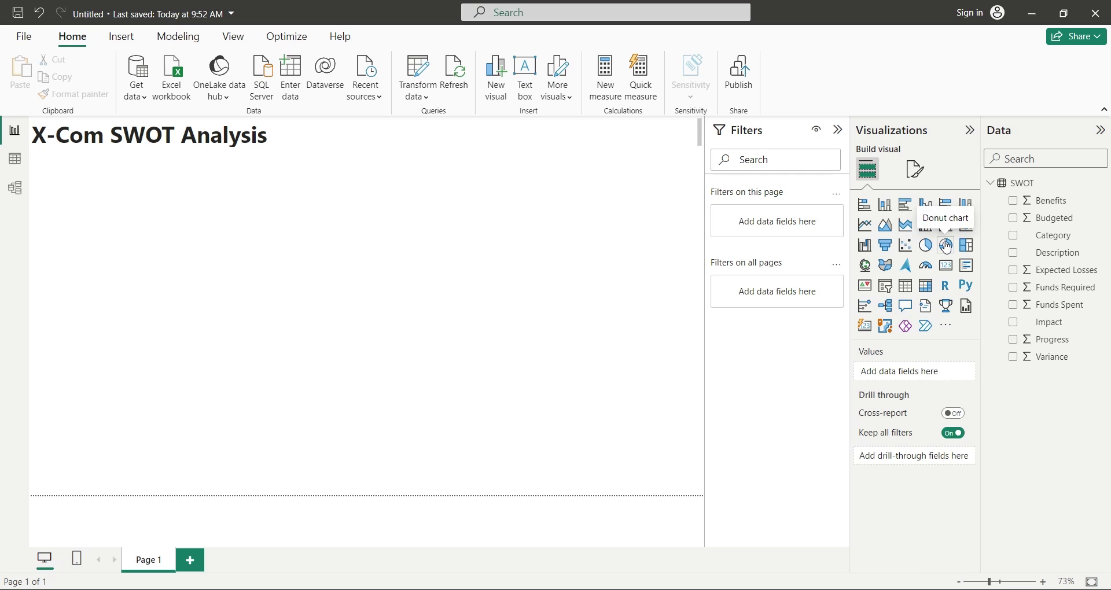
Add a donut chart below the title with Impact as legend and Description counted as 'Count'
left_click(946, 246)
left_click_drag(368, 205, 361, 156)
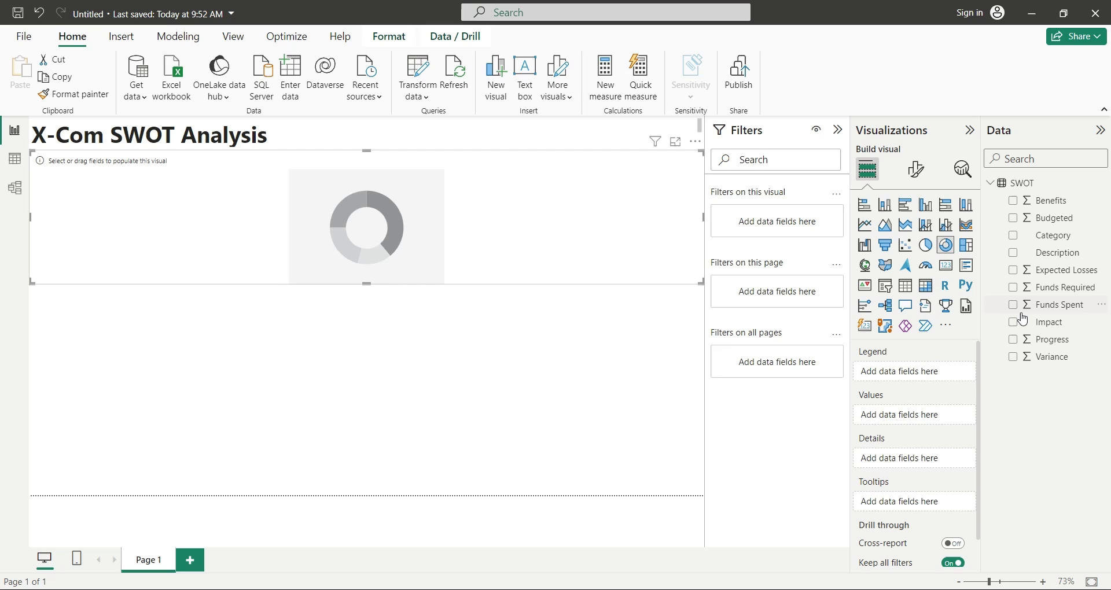
left_click_drag(1052, 327, 930, 373)
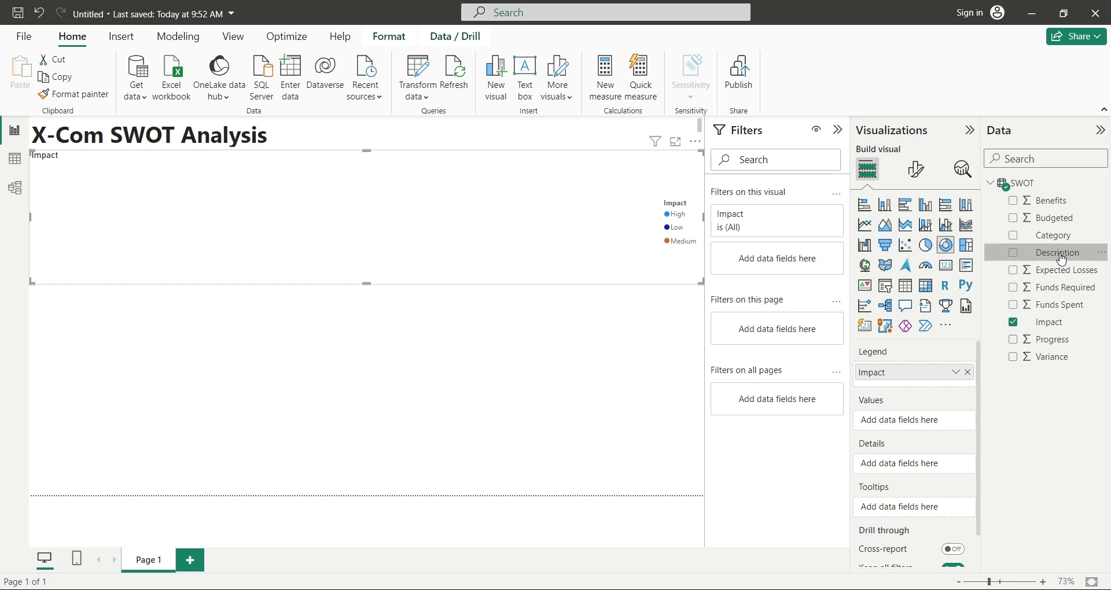
left_click_drag(1061, 259, 923, 422)
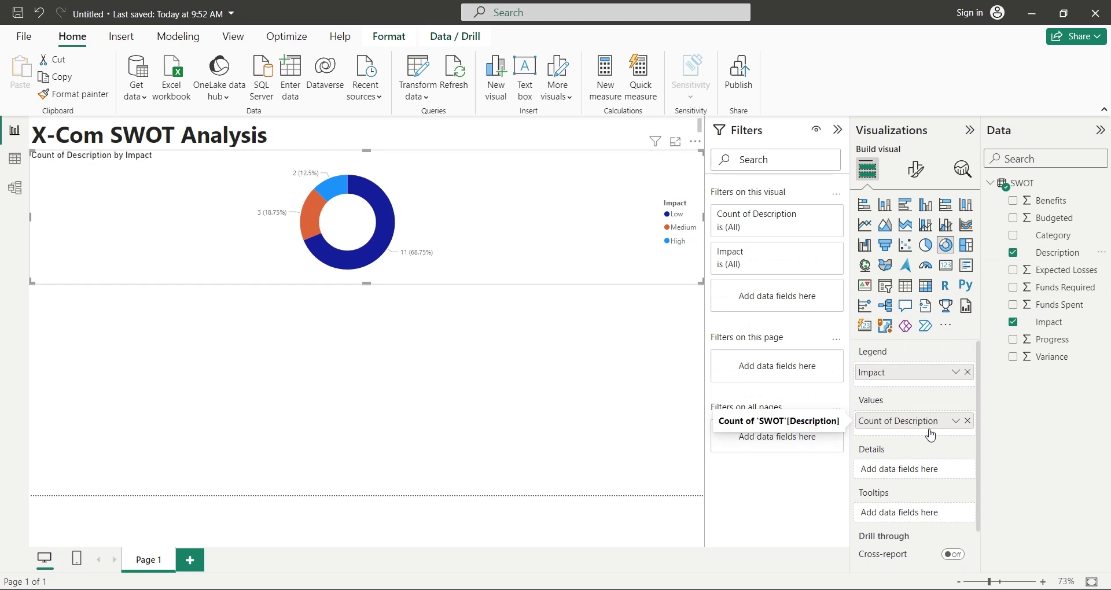
double_click(886, 422)
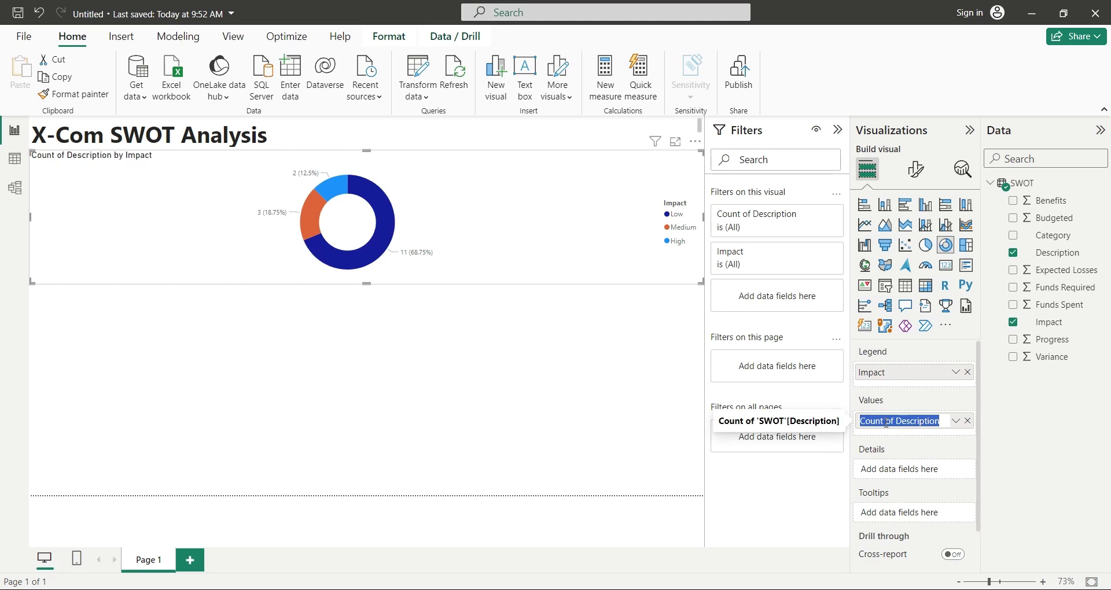
double_click(927, 421)
key("BackSpace")
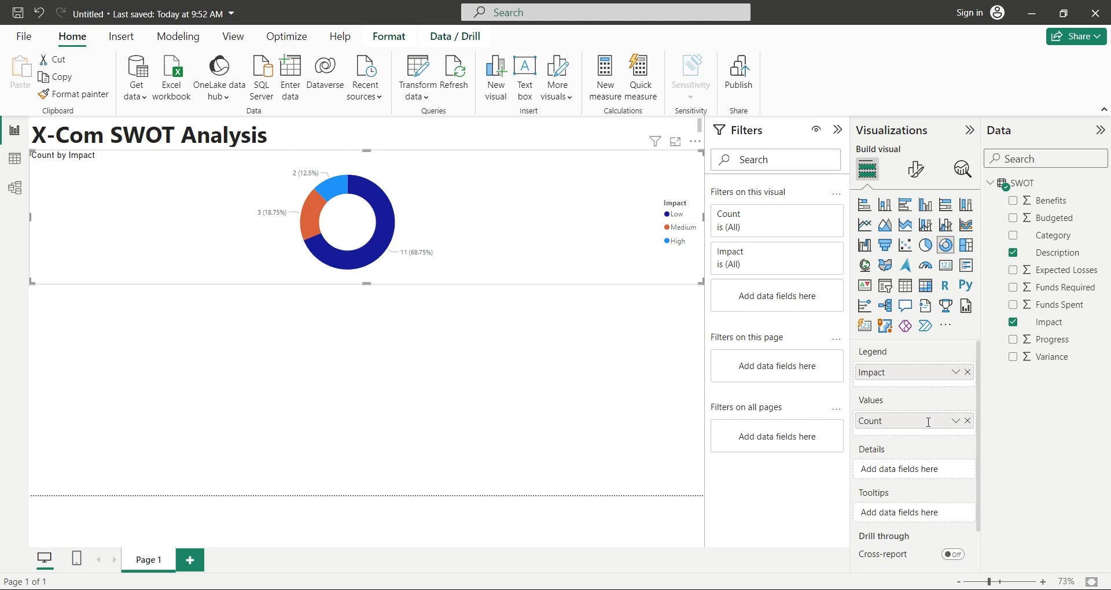
key("Return")
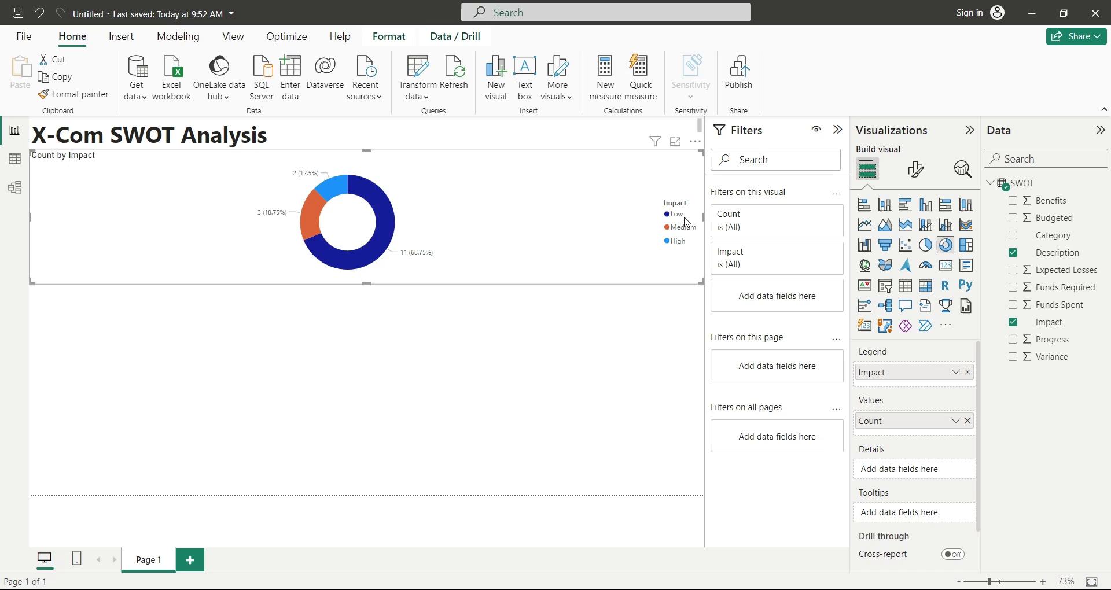
Narrow the donut chart and test highlighting its Low, Medium and High slices
left_click_drag(703, 217, 291, 209)
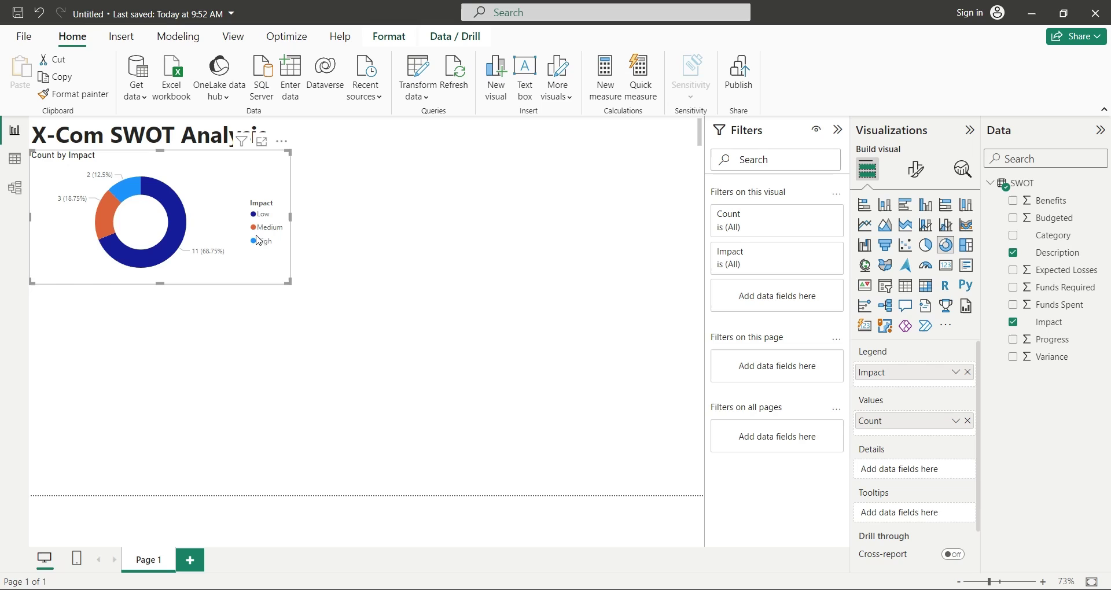
left_click(161, 196)
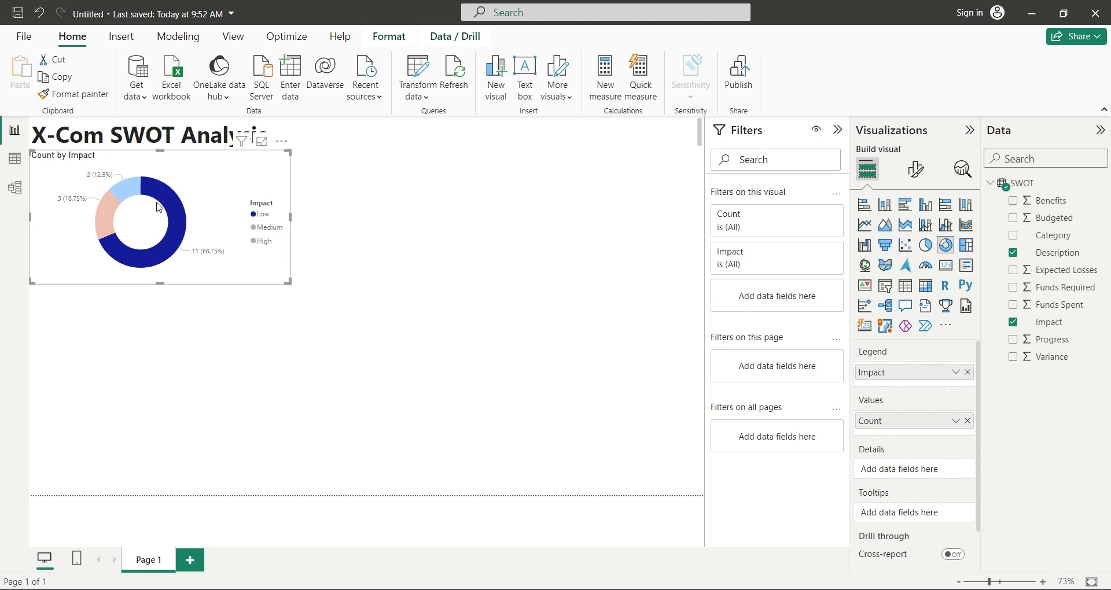
left_click(104, 229)
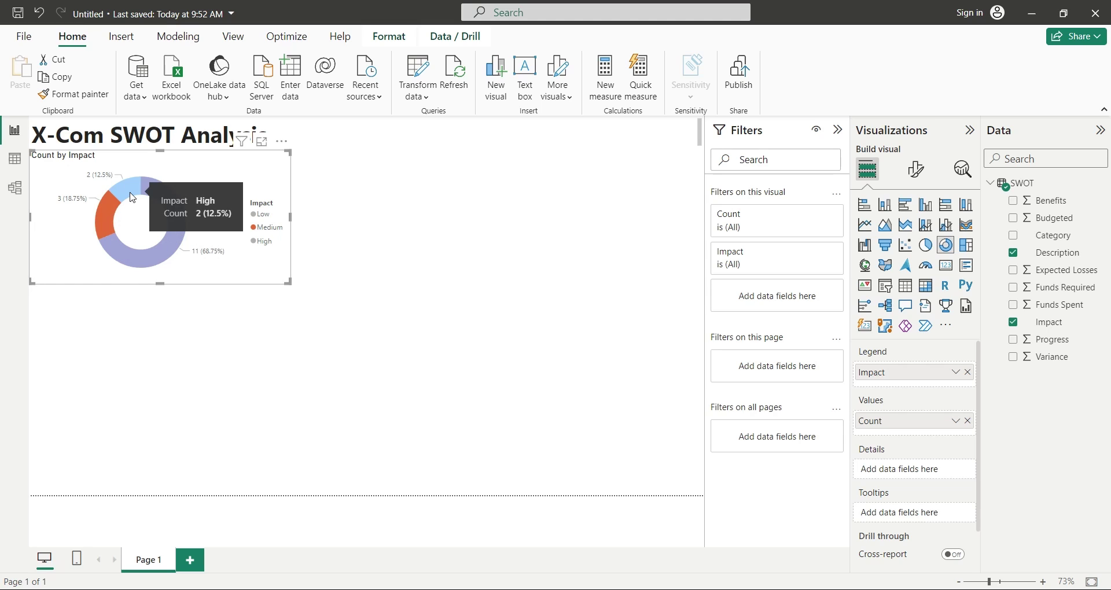
left_click(128, 198)
left_click(241, 282)
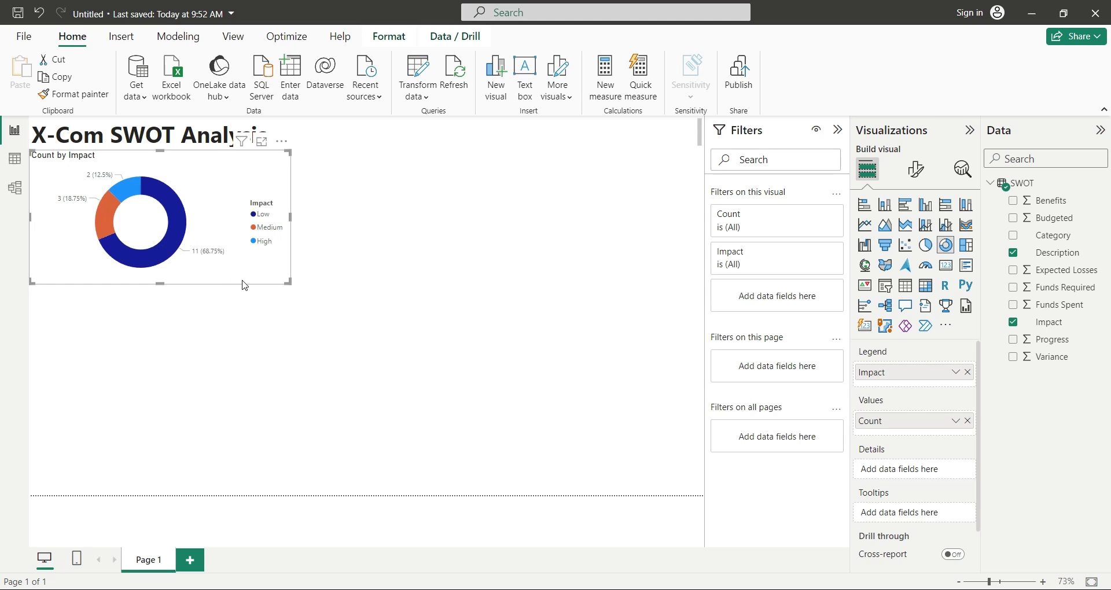
Set the donut's width to 427 under Format visual size properties and collapse the Filters pane
left_click(914, 171)
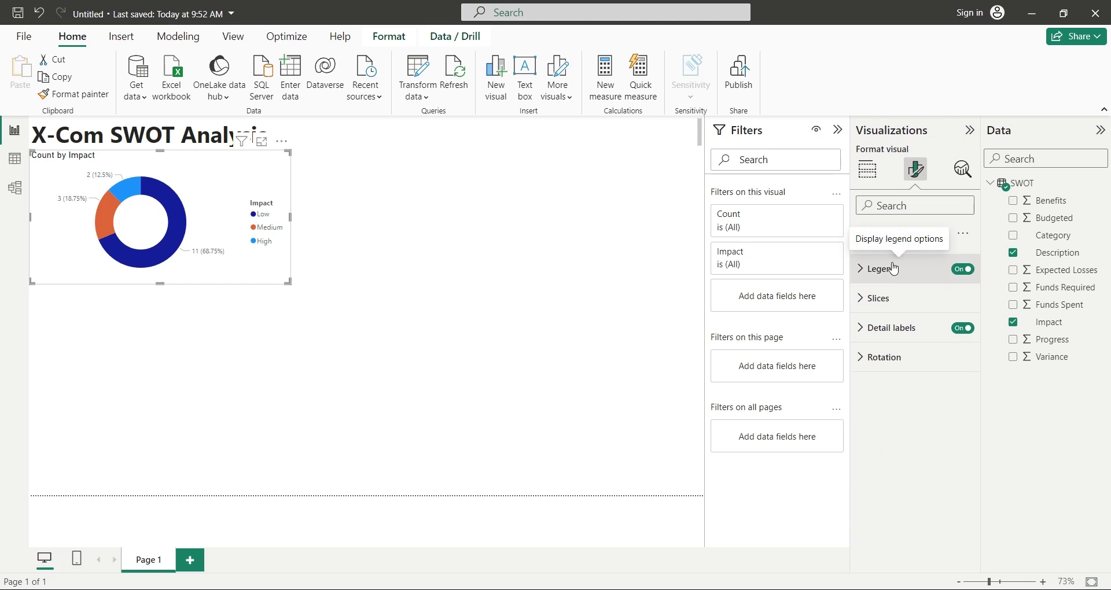
left_click(912, 240)
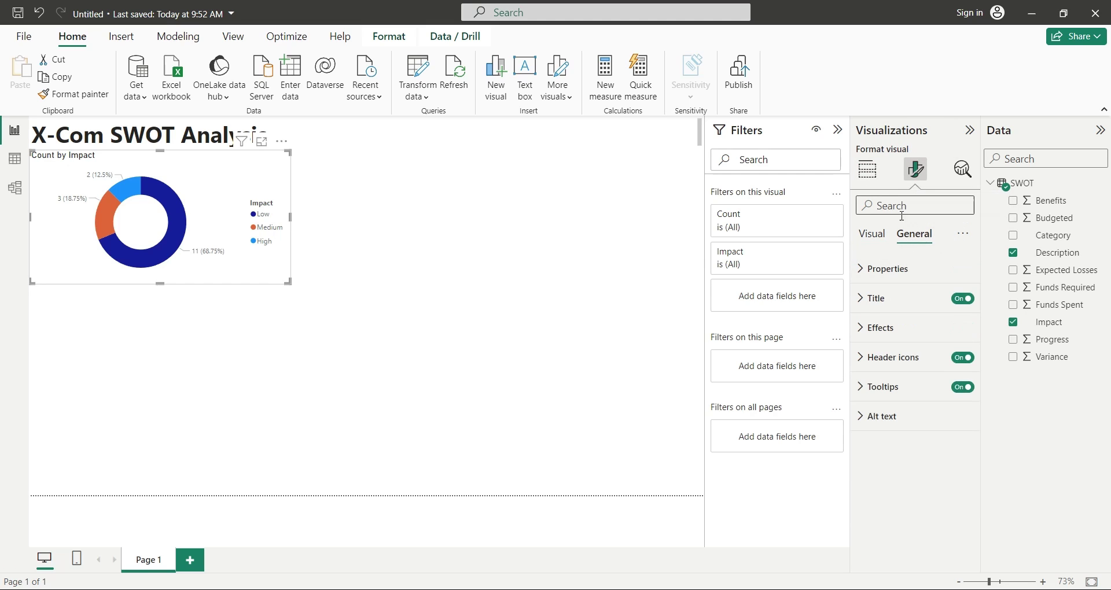
left_click(882, 272)
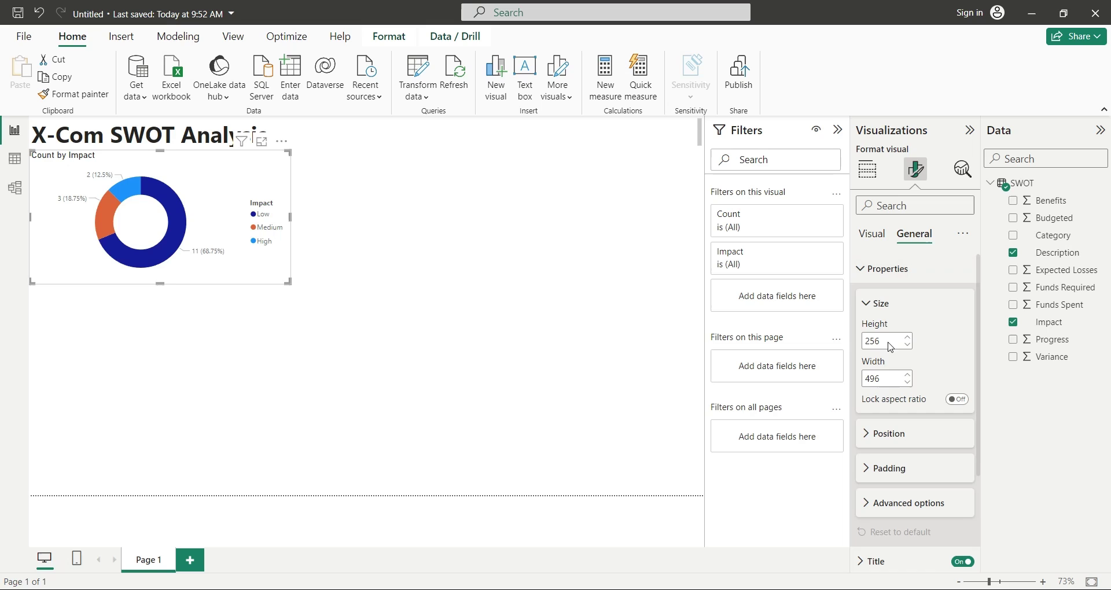
double_click(883, 376)
type("427")
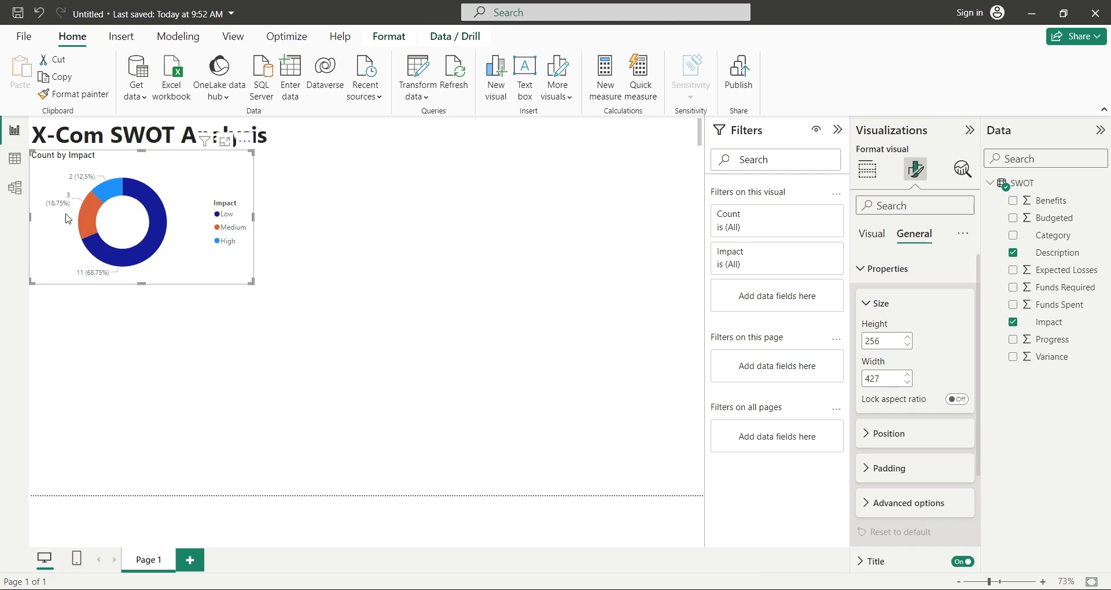
left_click(837, 130)
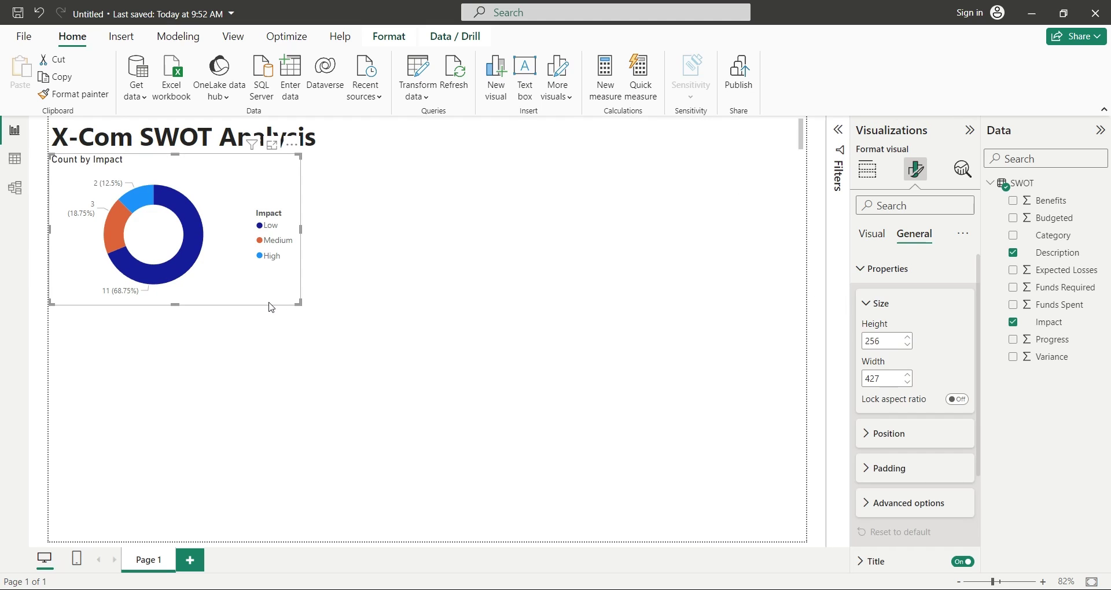
Duplicate the donut with Ctrl+C/Ctrl+V, place it to the right, and untick Description
key("ctrl+c")
key("ctrl+v")
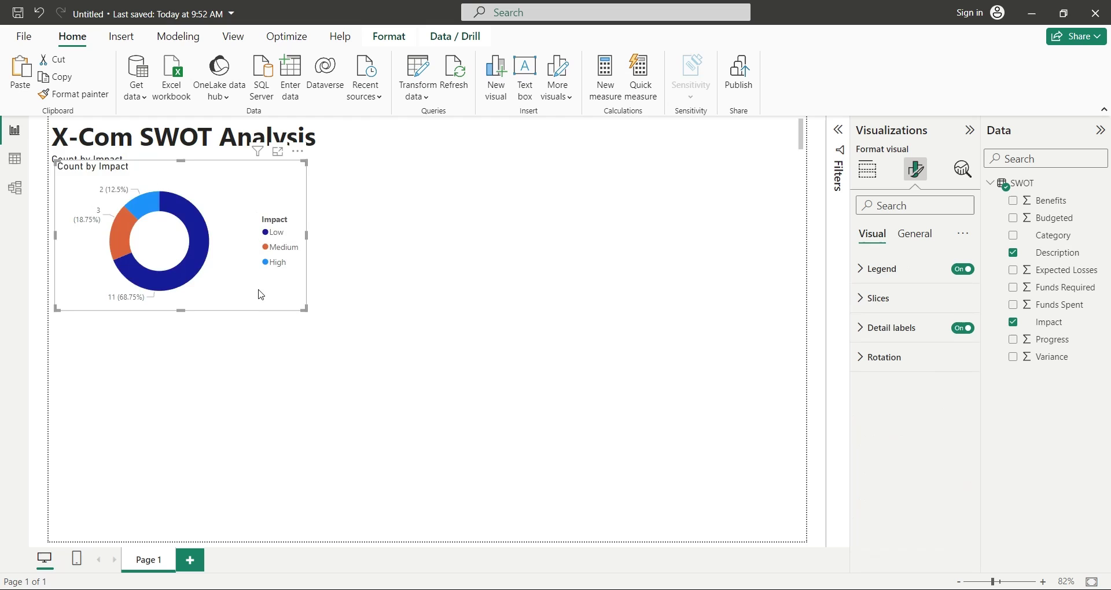
left_click_drag(247, 289, 511, 288)
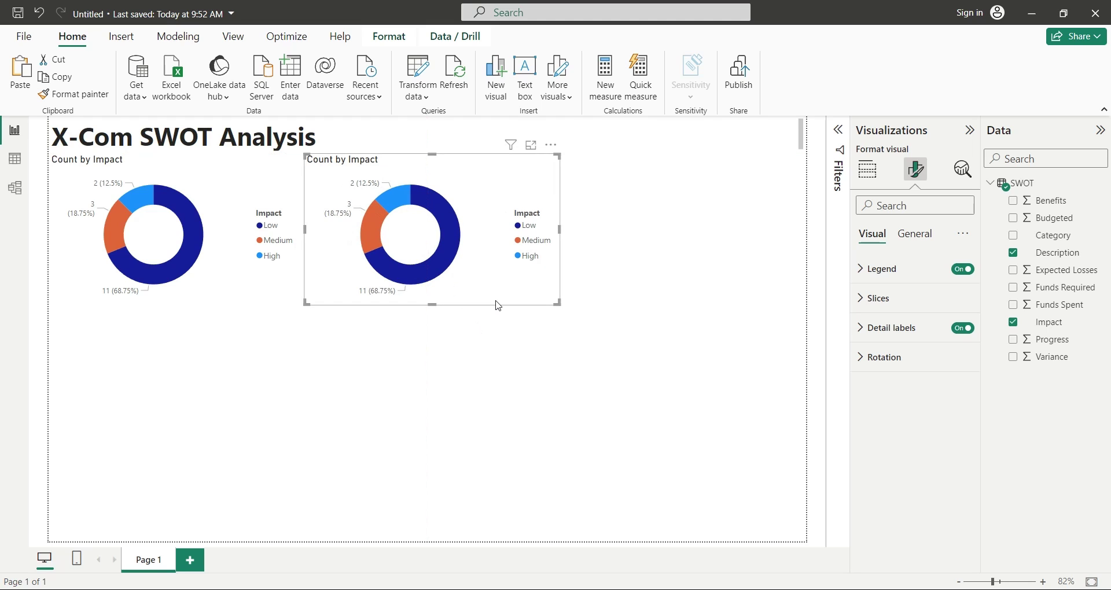
left_click(1013, 253)
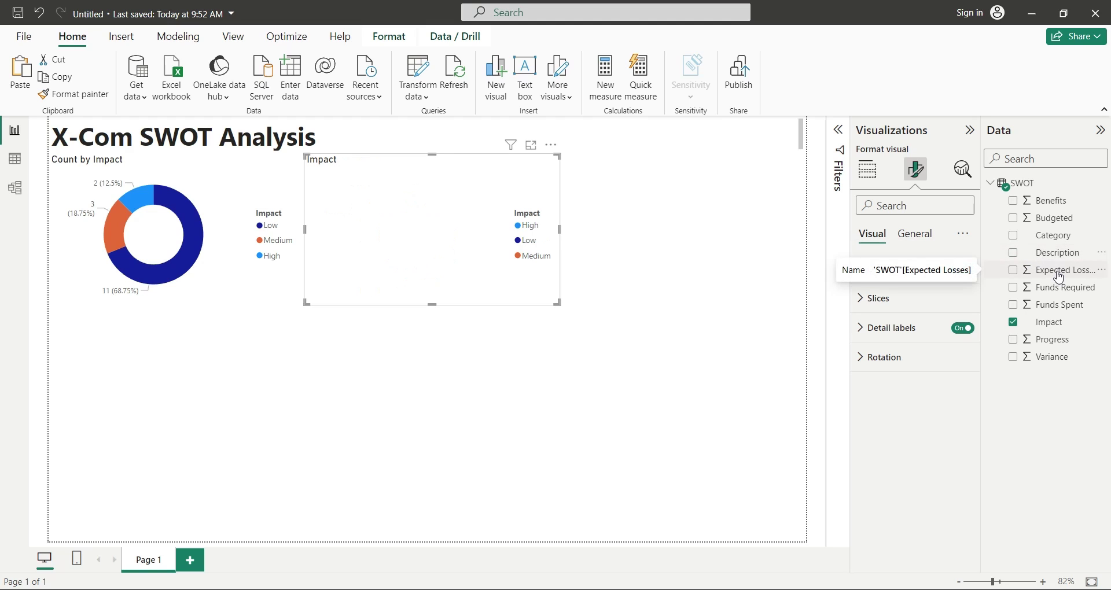
Add Expected Losses as the copied donut's values and rename it from 'Sum of Expected Losses' to 'Expected Losses'
left_click(866, 169)
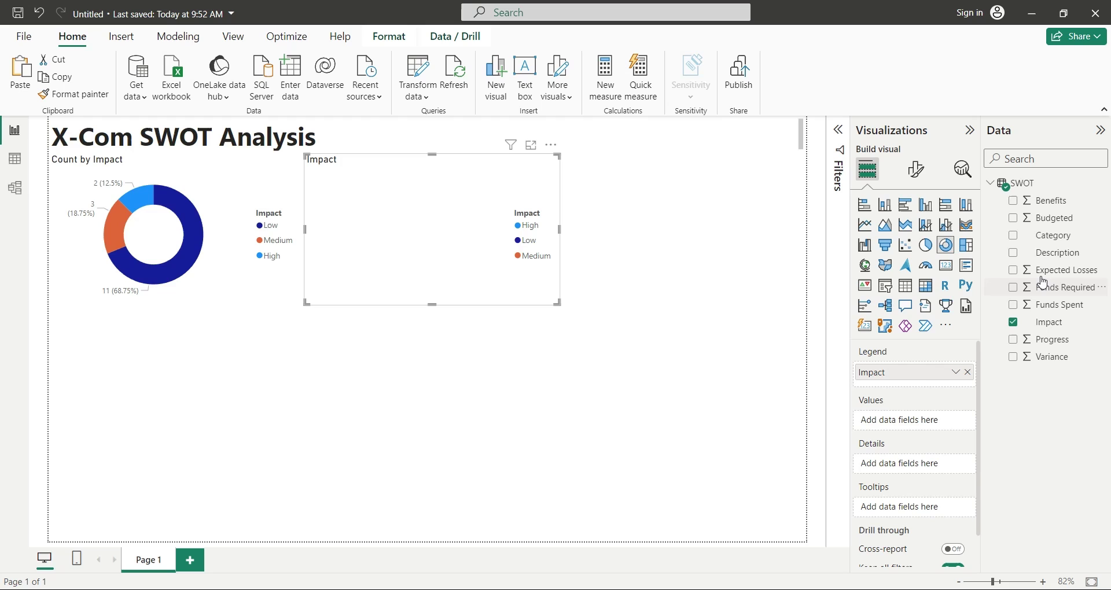
left_click_drag(1041, 270, 937, 426)
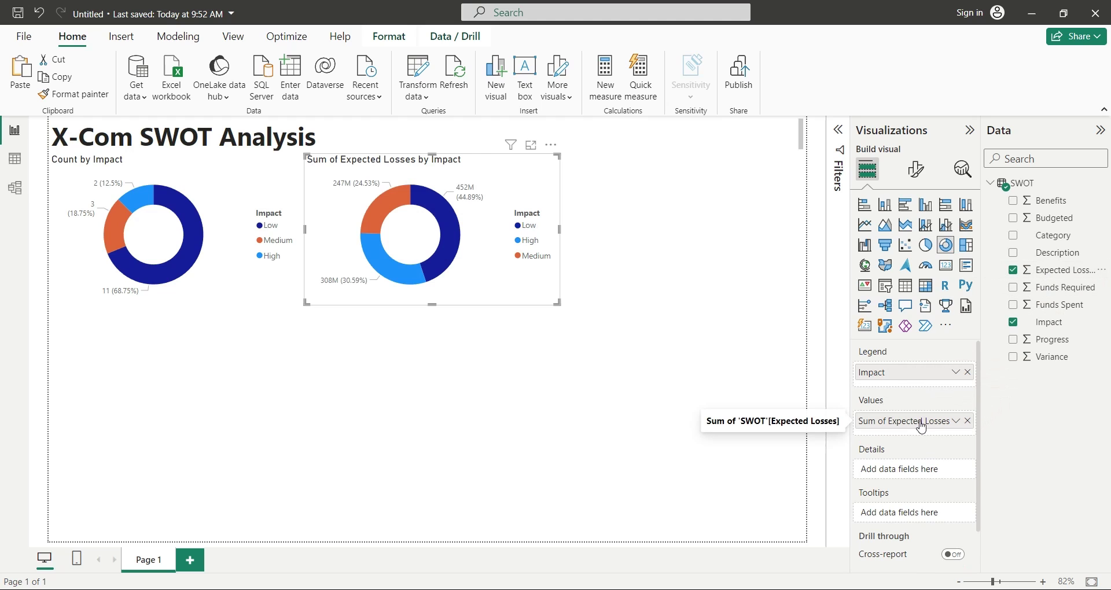
double_click(914, 425)
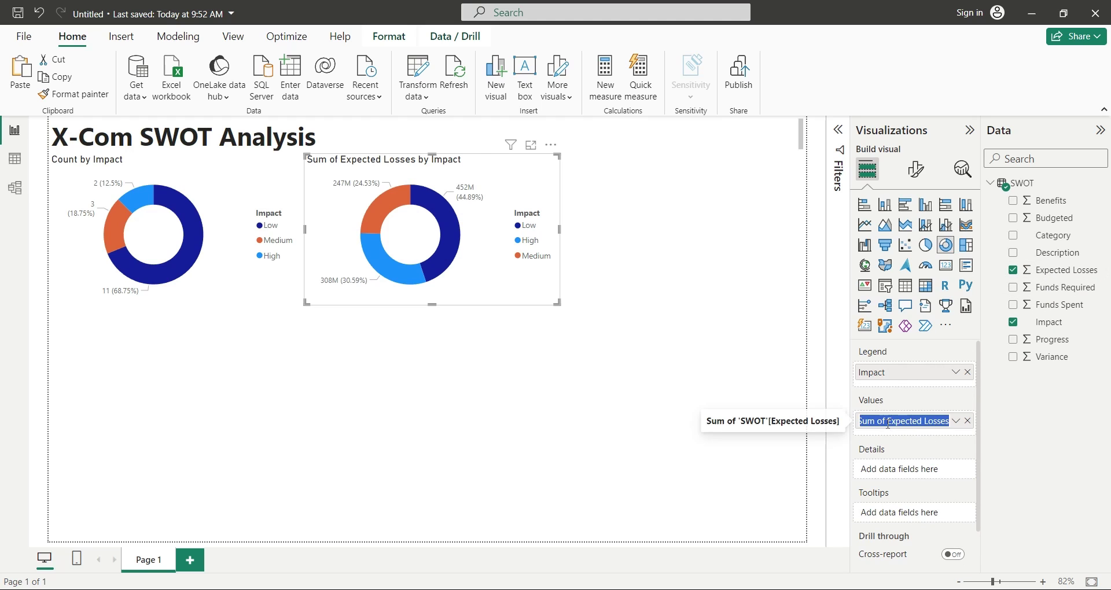
left_click_drag(859, 421, 884, 423)
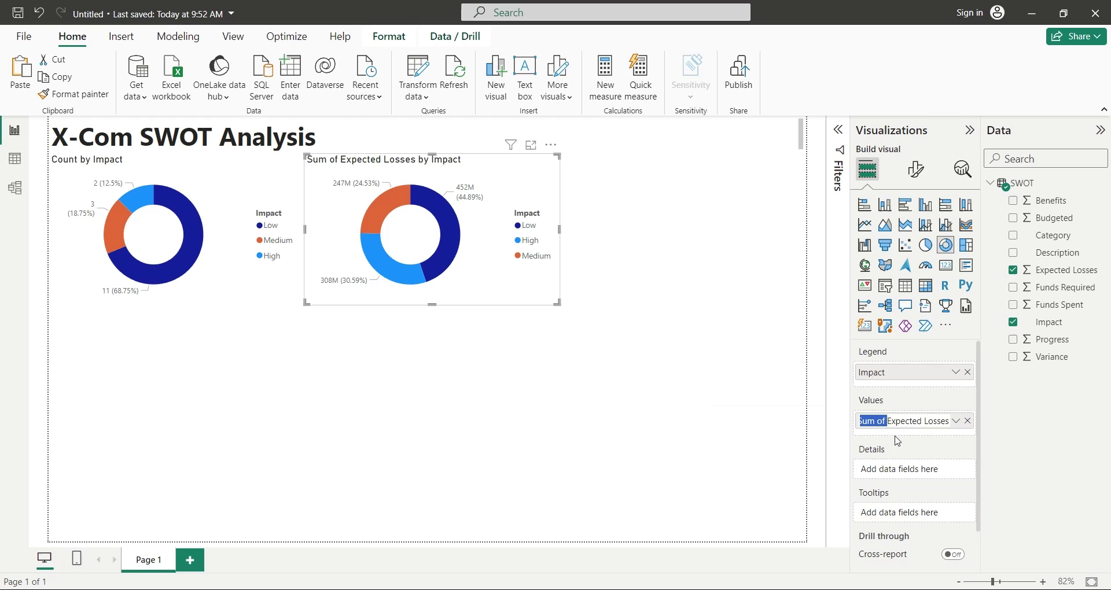
key("BackSpace")
key("Return")
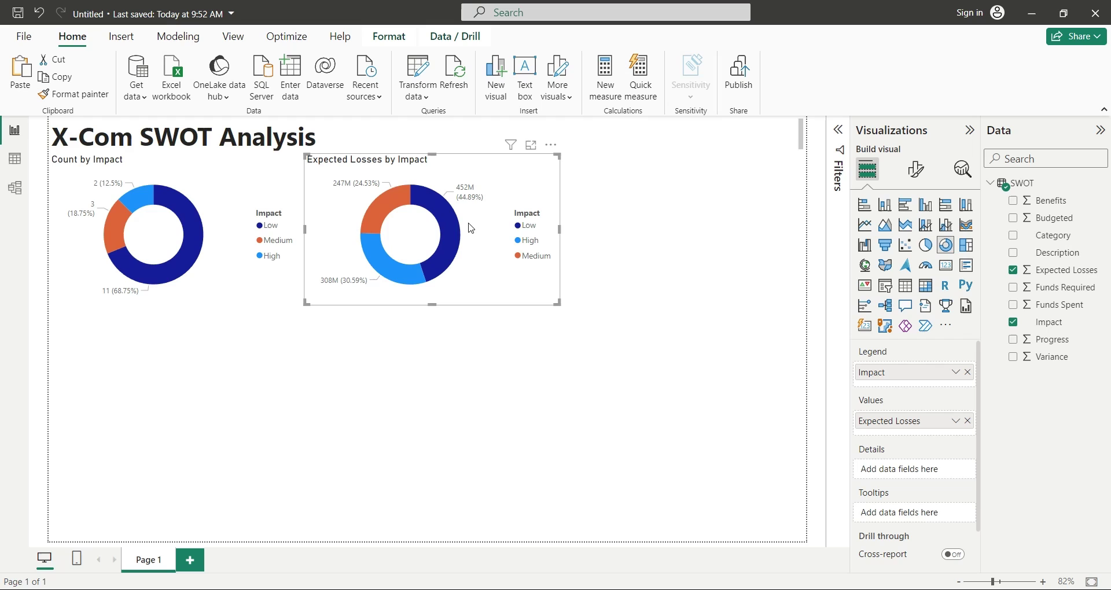
mouse_move(454, 233)
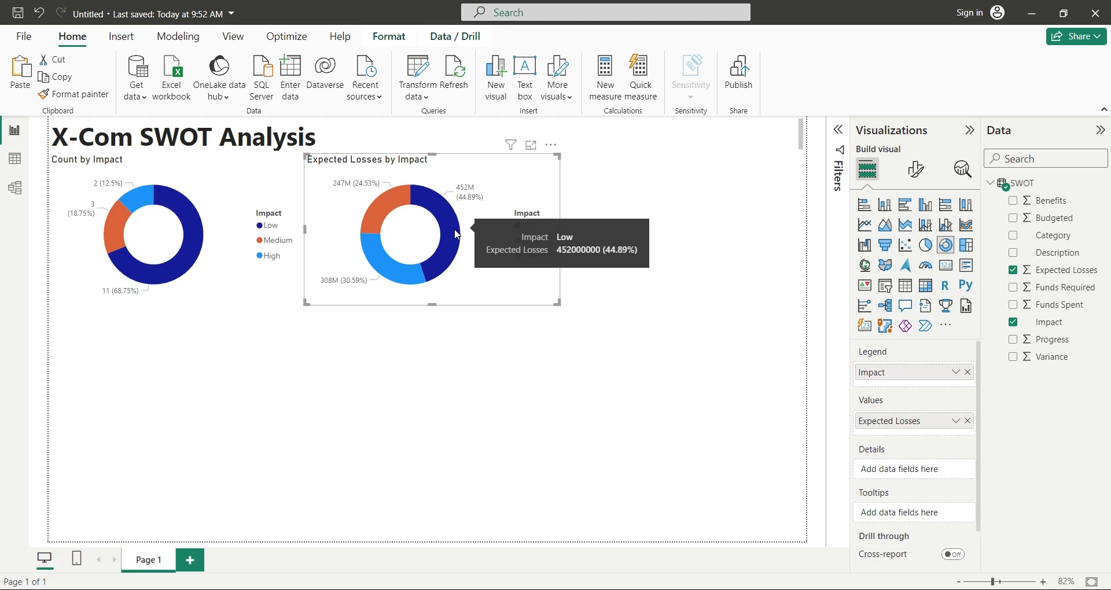
Cross-highlight the Low, High and Medium slices to test the Expected Losses donut
left_click(456, 233)
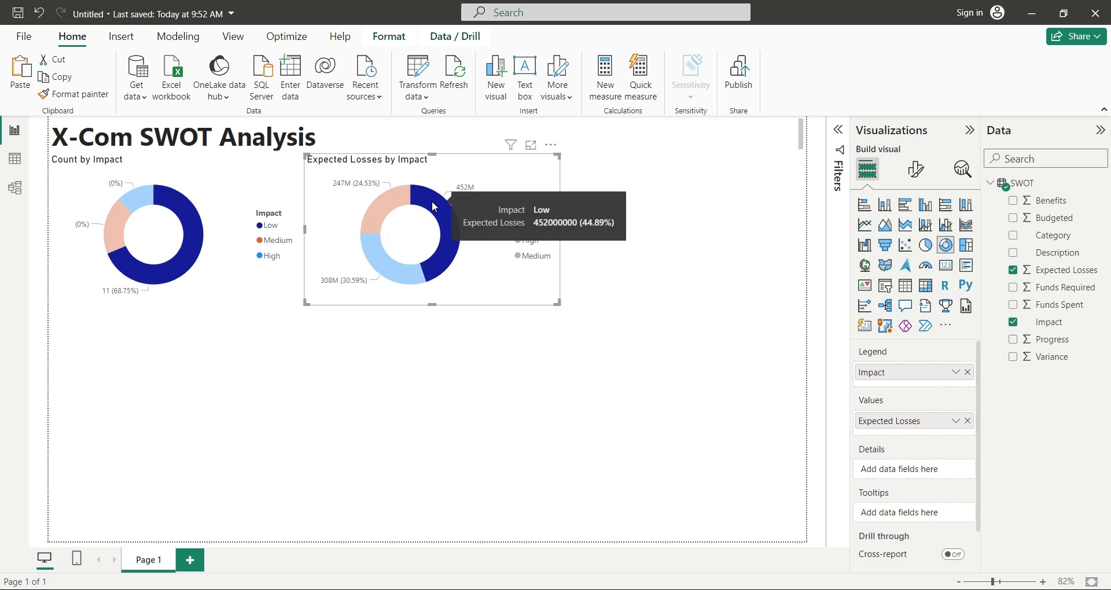
mouse_move(408, 276)
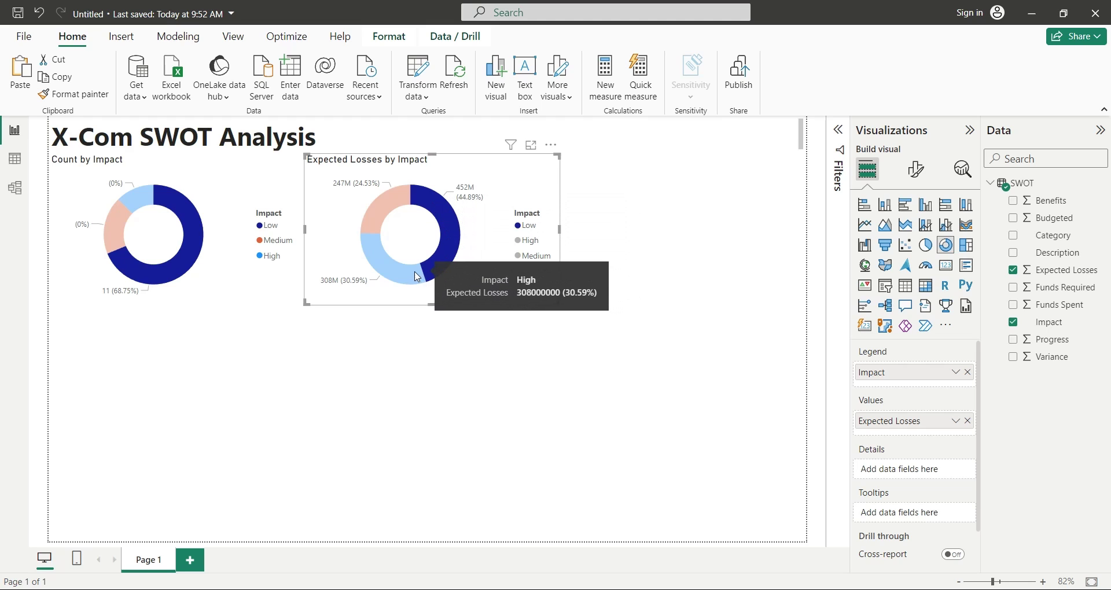
left_click(412, 279)
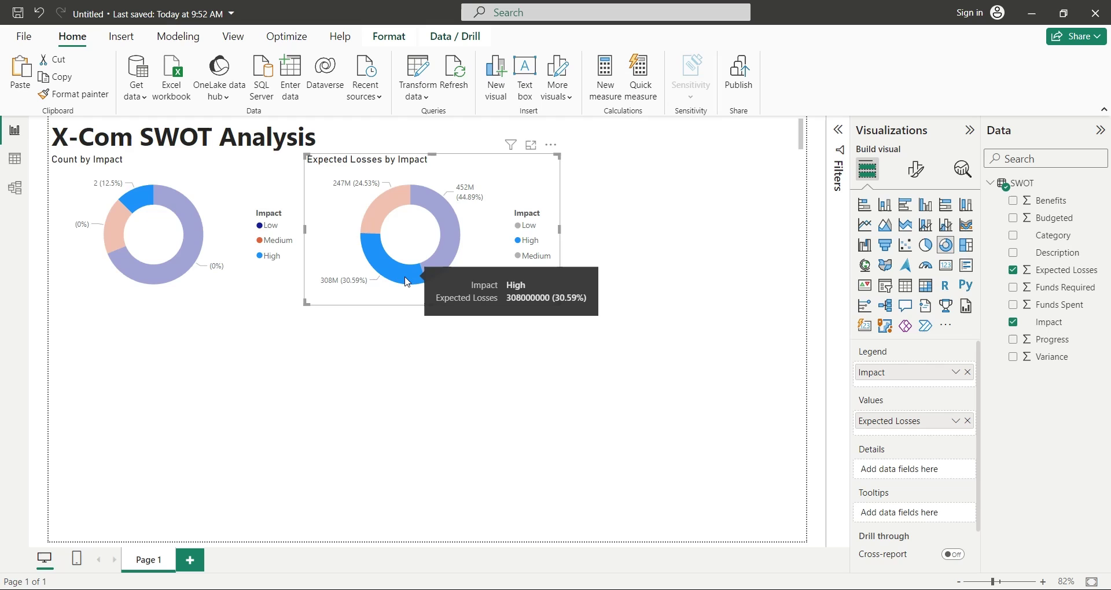
left_click(380, 209)
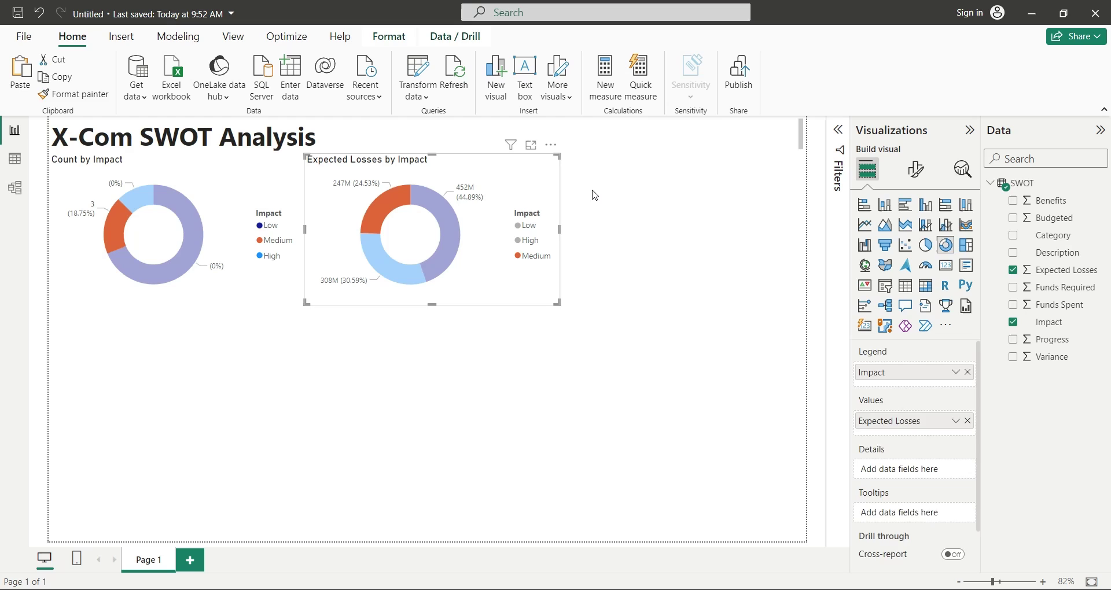
Duplicate the Expected Losses by Impact donut and place the copy on the page's right side
left_click(562, 191)
left_click(524, 207)
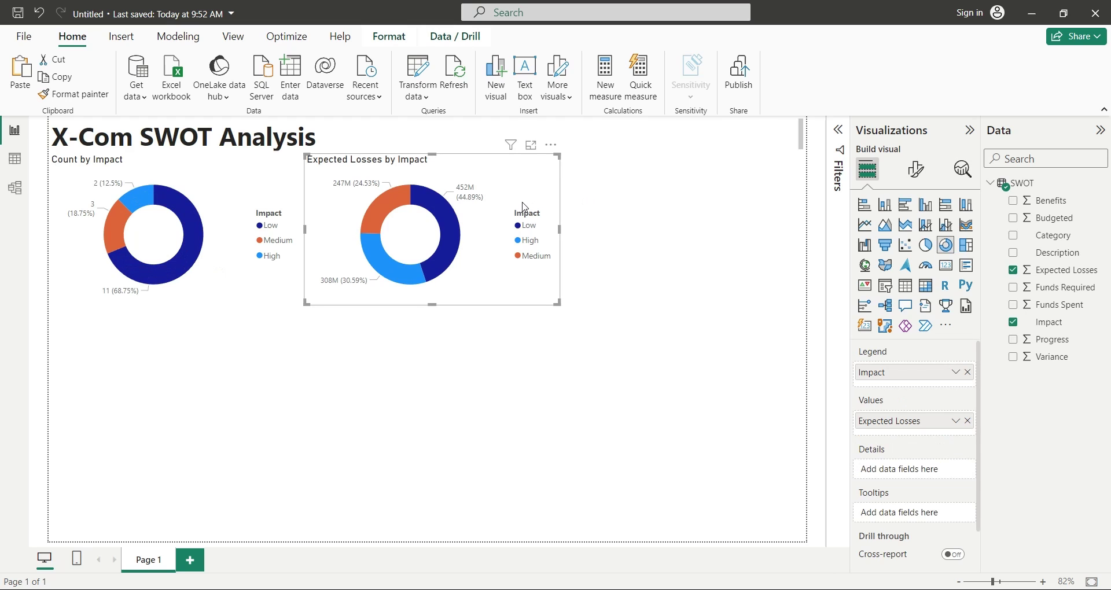
key("Escape")
left_click(474, 297)
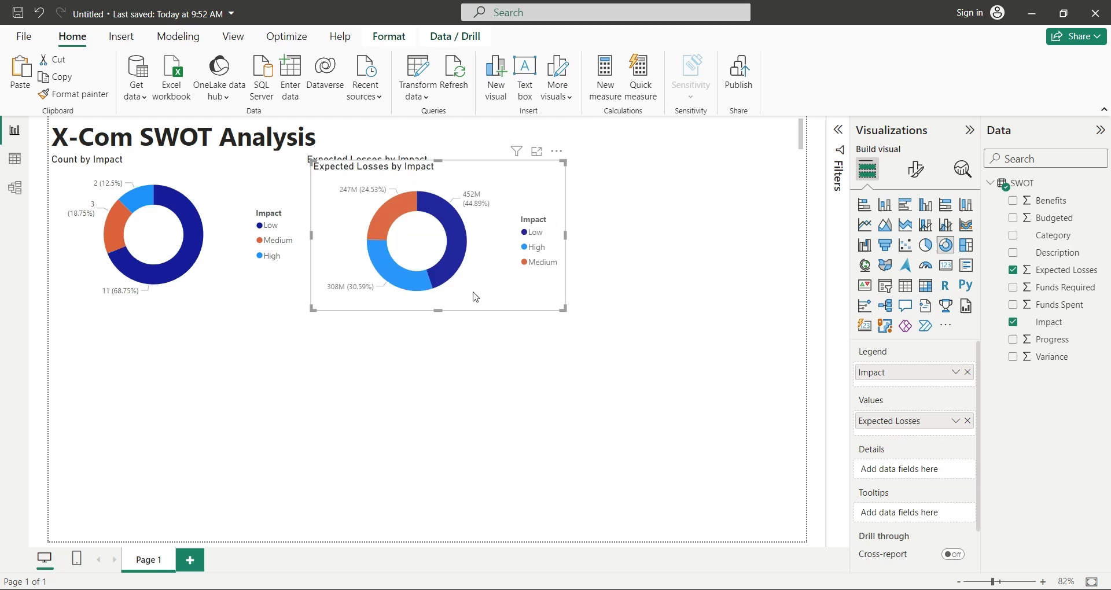
key("ctrl+c")
key("ctrl+v")
left_click_drag(587, 295, 713, 293)
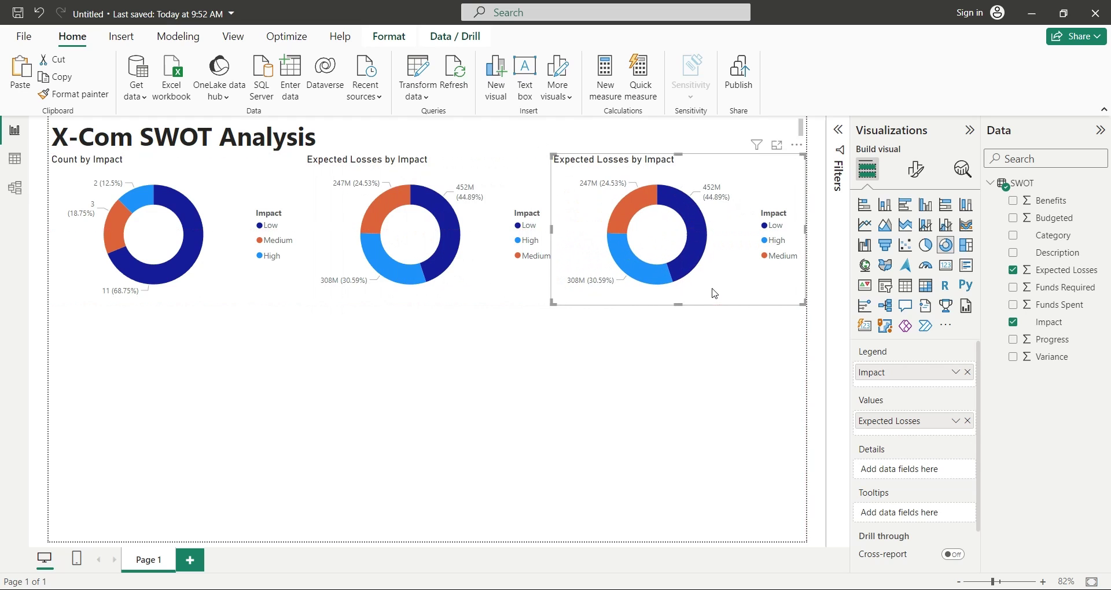
left_click_drag(552, 230, 561, 232)
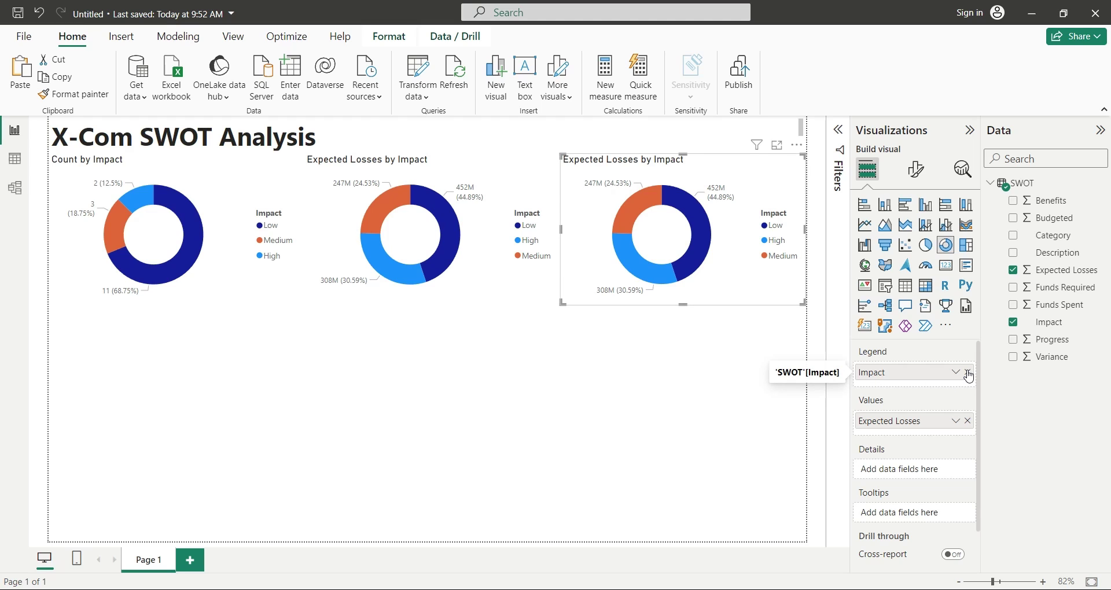
Regroup the copy by Category and test the Opportunities, Strengths, Threats and Weaknesses highlights
left_click(967, 373)
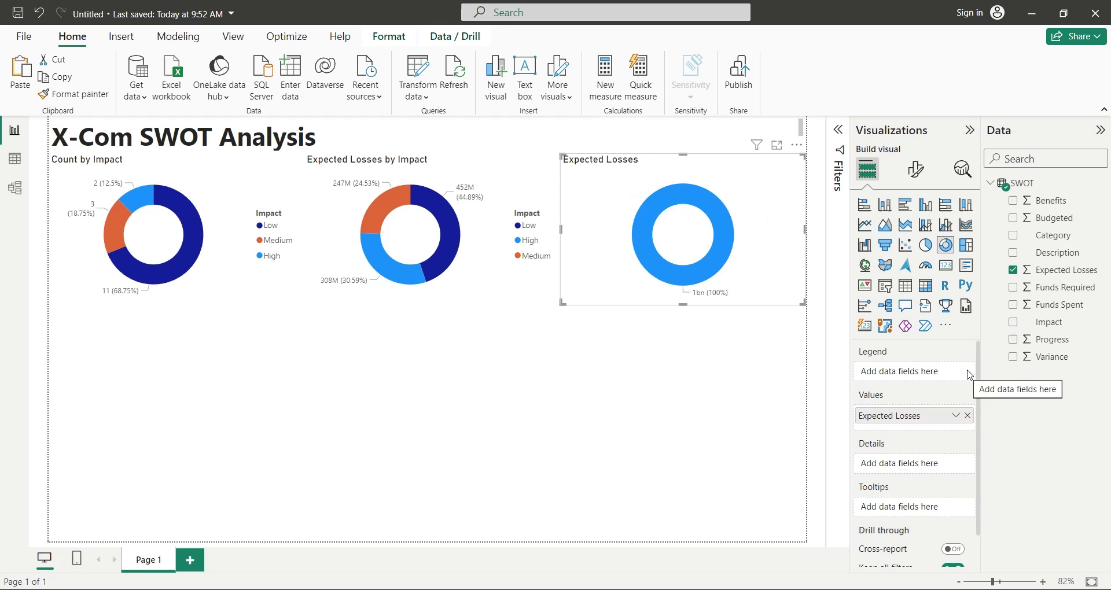
left_click_drag(1047, 237, 917, 373)
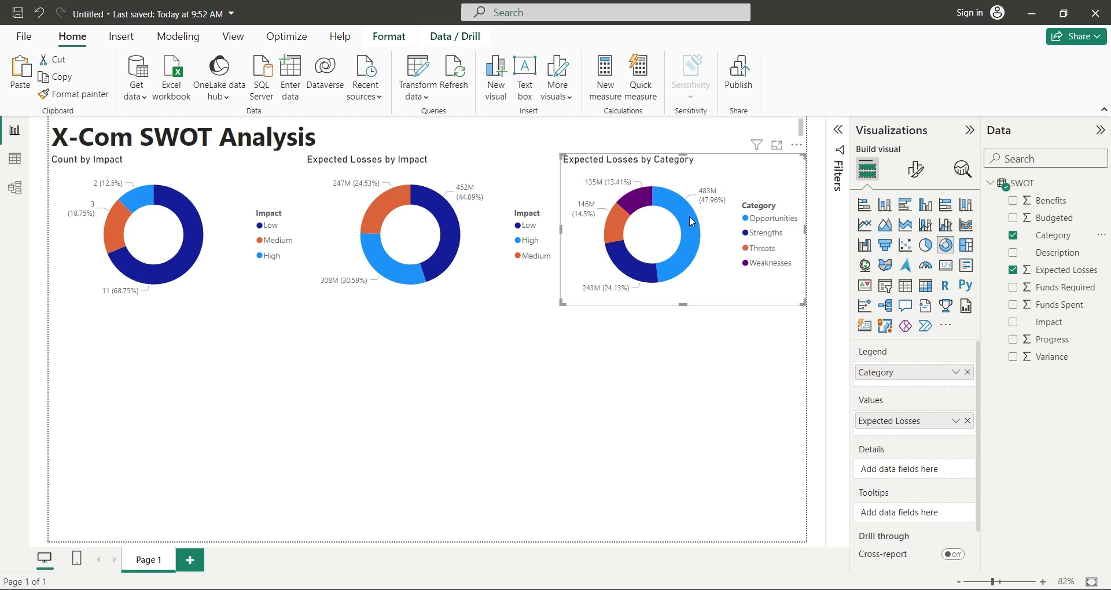
left_click(769, 224)
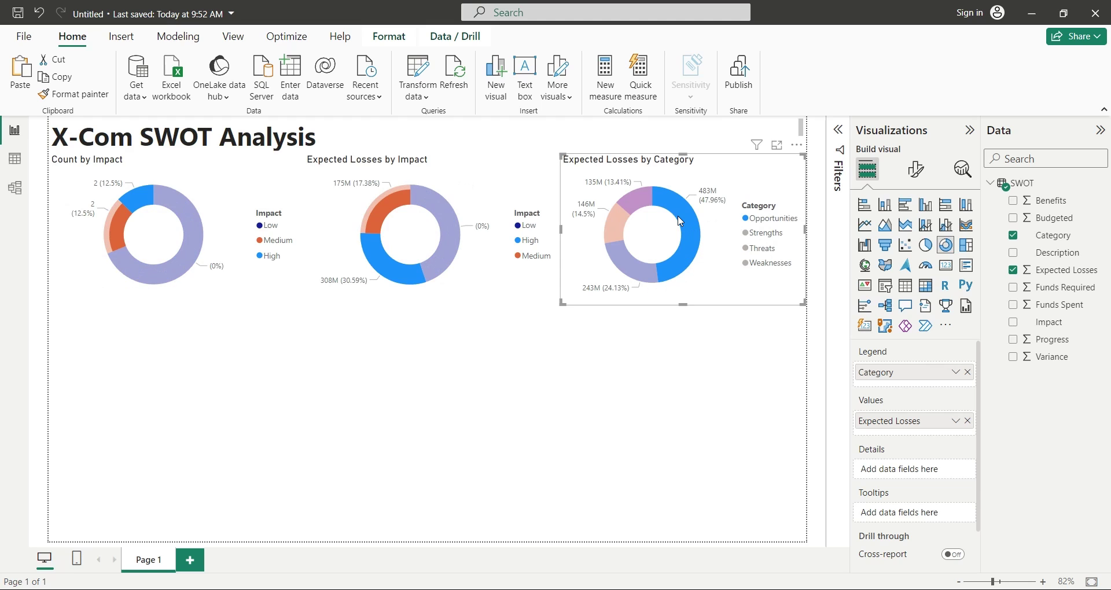
left_click(757, 235)
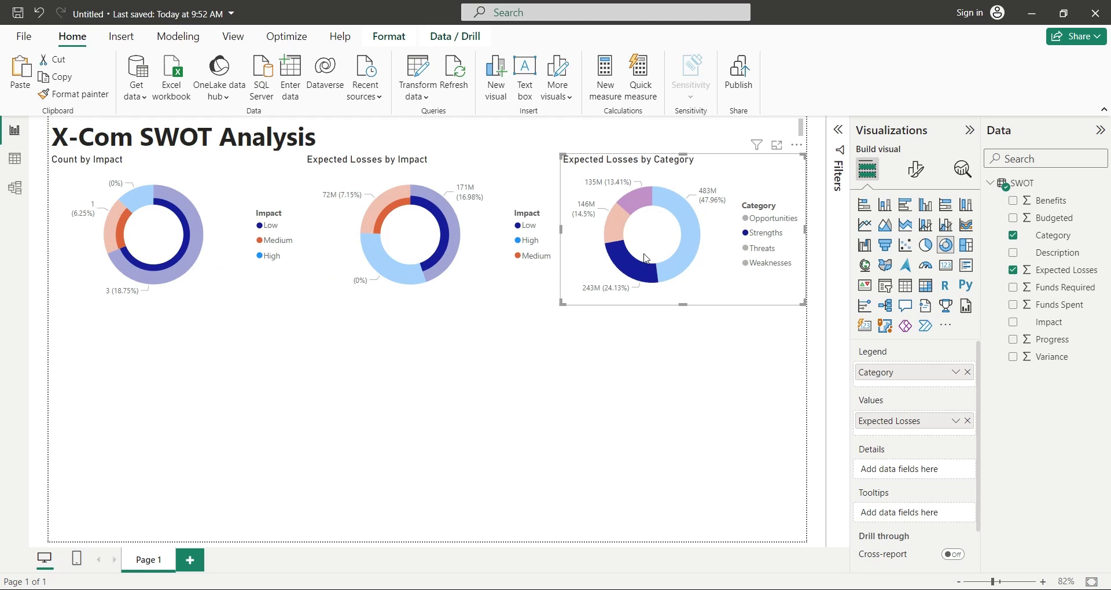
left_click(760, 252)
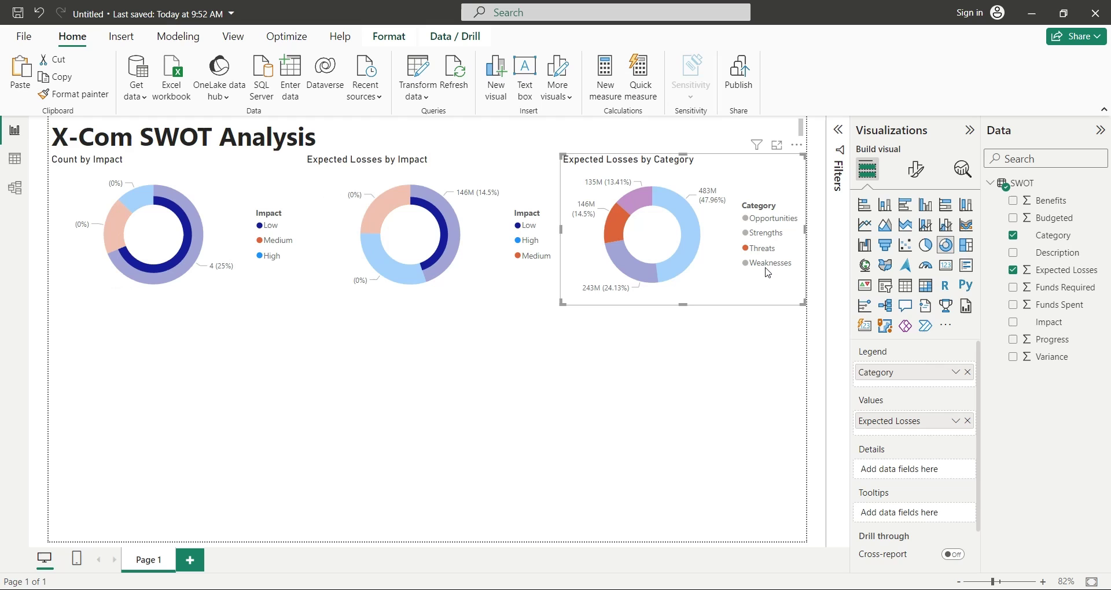
left_click(768, 266)
left_click(767, 266)
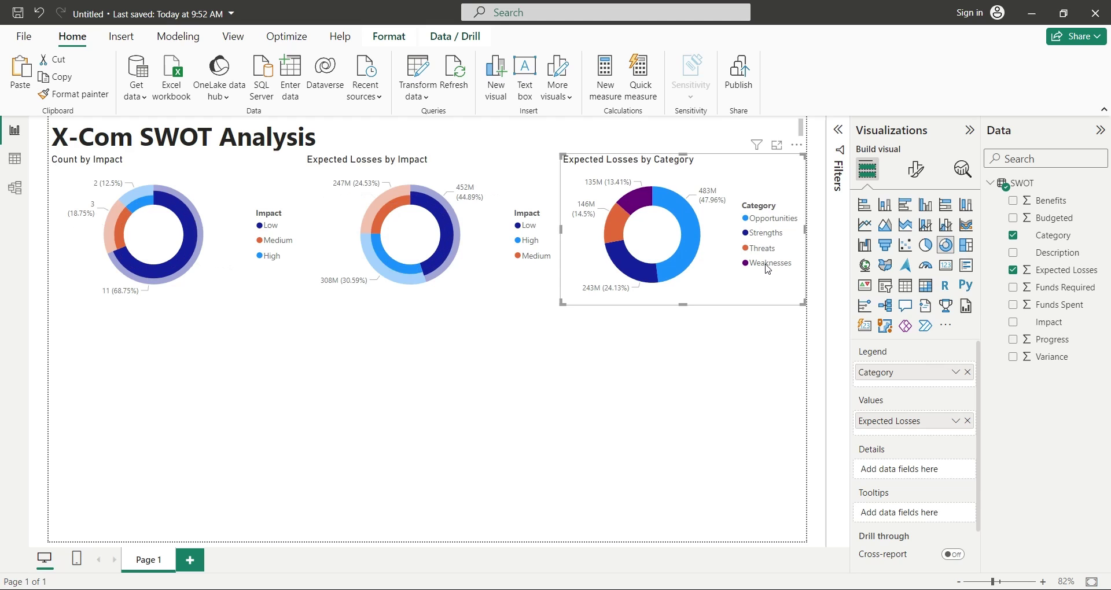
left_click(712, 337)
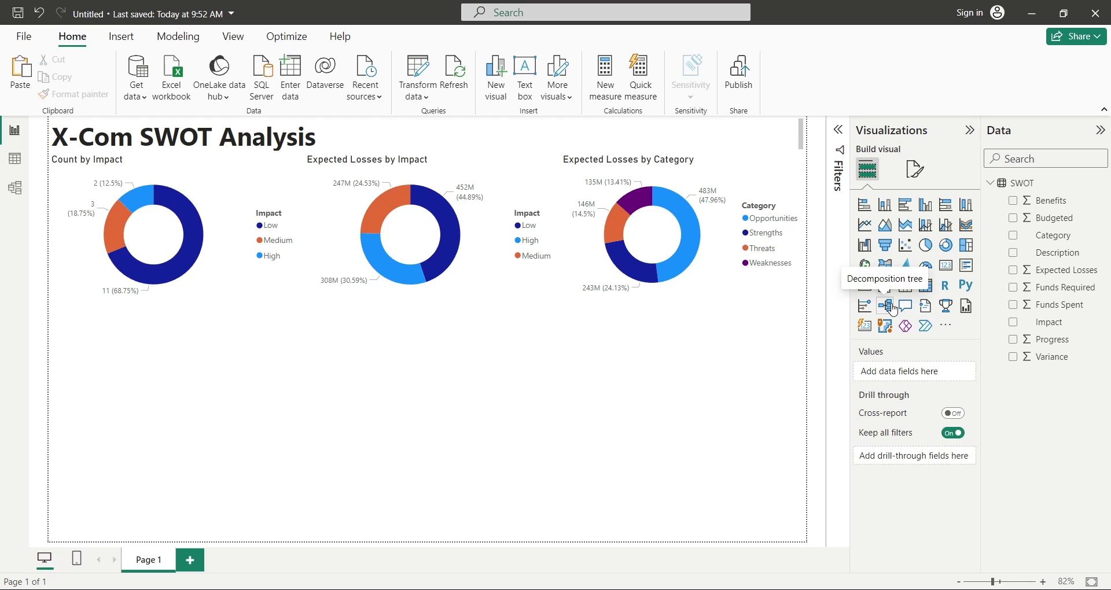
Add a decomposition tree analyzing Expected Losses, renamed without the 'Sum of' prefix
left_click(884, 306)
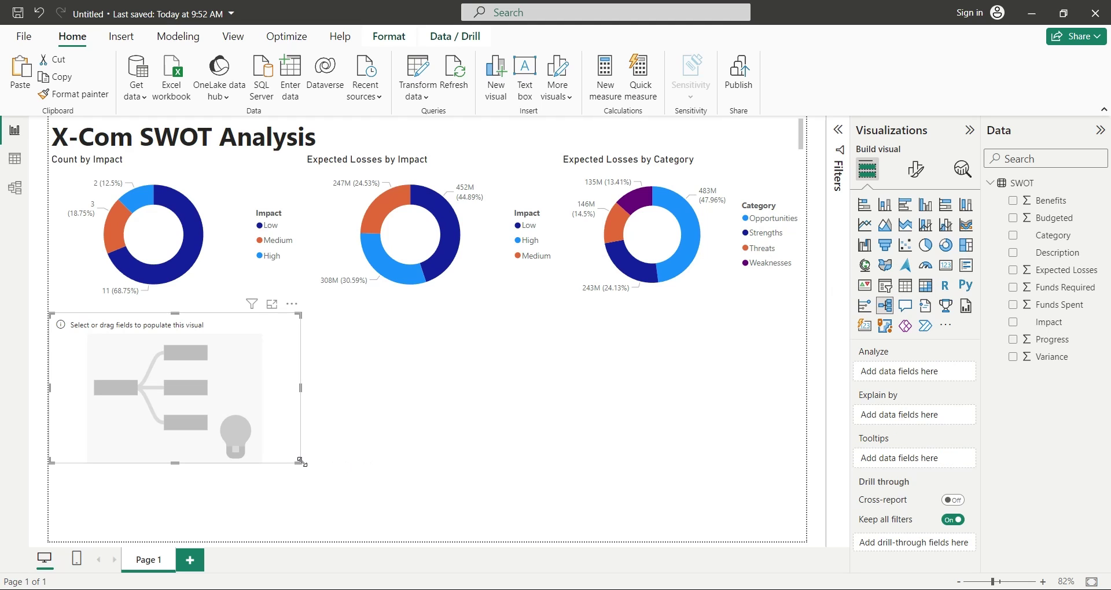
left_click_drag(300, 462, 396, 540)
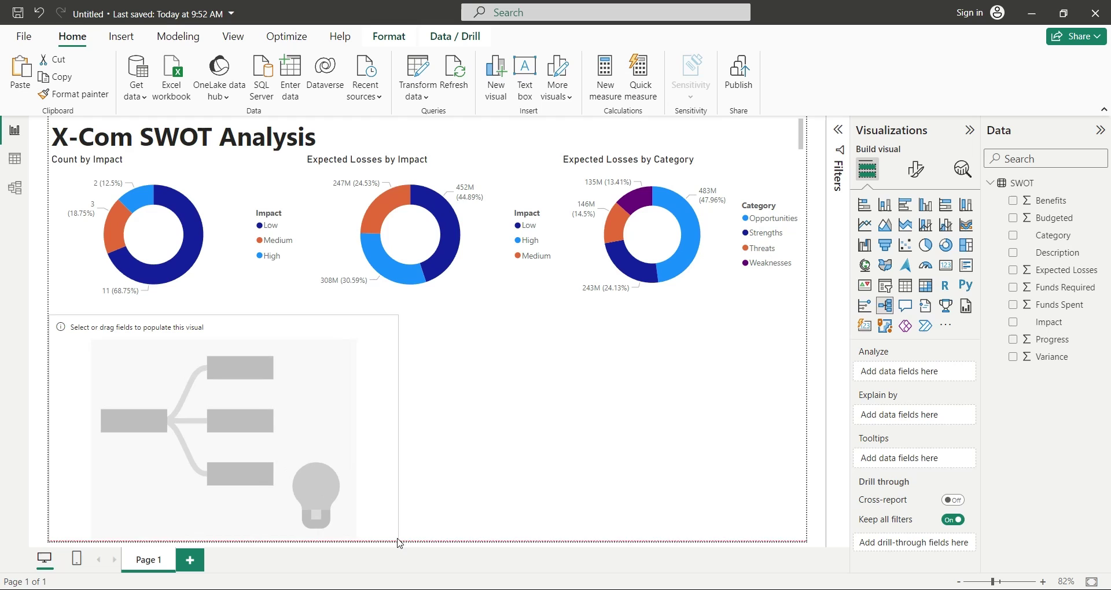
left_click_drag(223, 317, 223, 307)
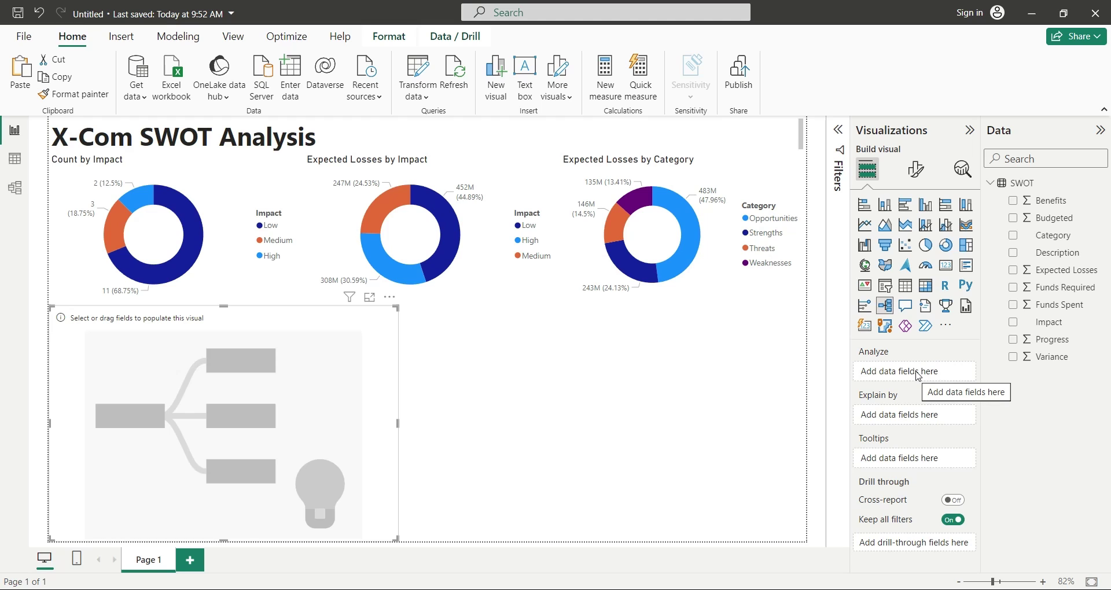
mouse_move(1065, 270)
left_mouse_down()
mouse_move(949, 378)
mouse_move(889, 372)
left_mouse_up()
double_click(890, 379)
key("BackSpace")
key("Return")
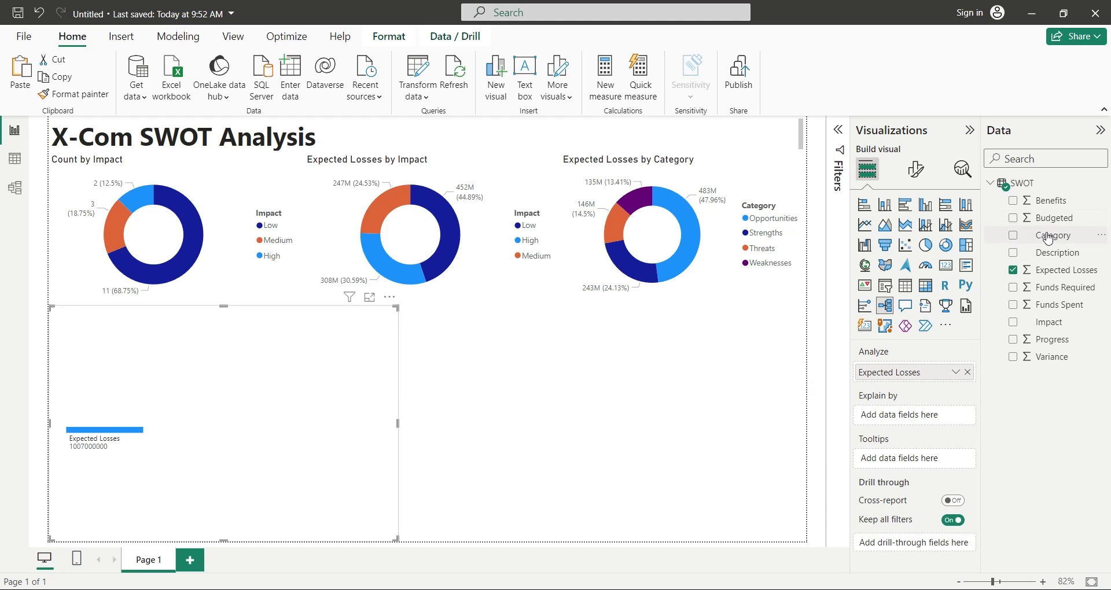
Split the tree's Expected Losses by Category, then a category node by Description
left_click_drag(1051, 235, 906, 415)
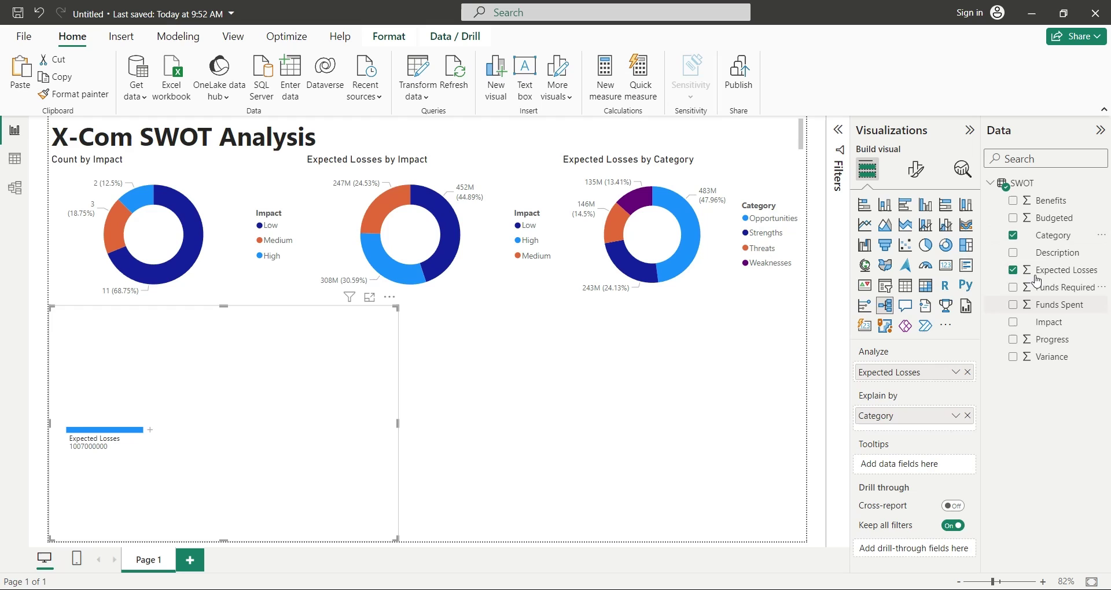
mouse_move(1052, 253)
left_mouse_down()
mouse_move(949, 415)
mouse_move(928, 425)
left_mouse_up()
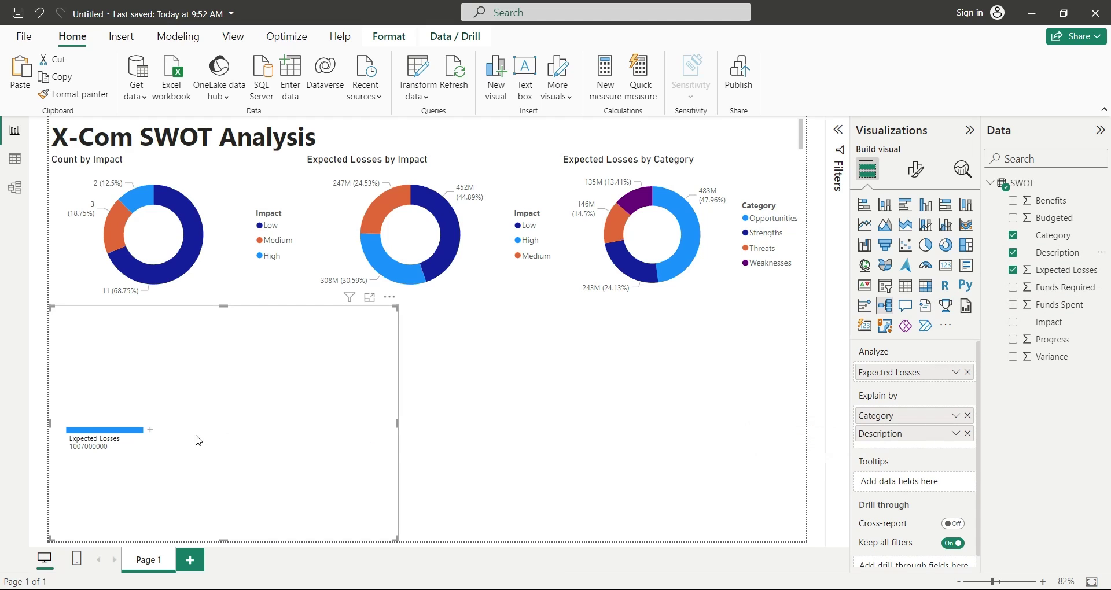
left_click(151, 431)
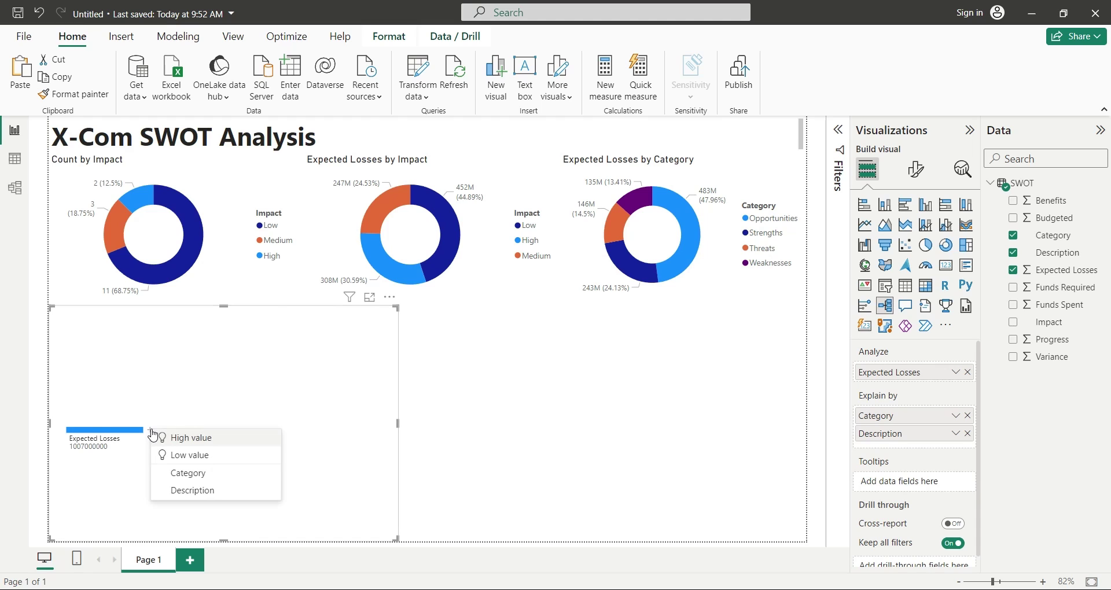
left_click(191, 474)
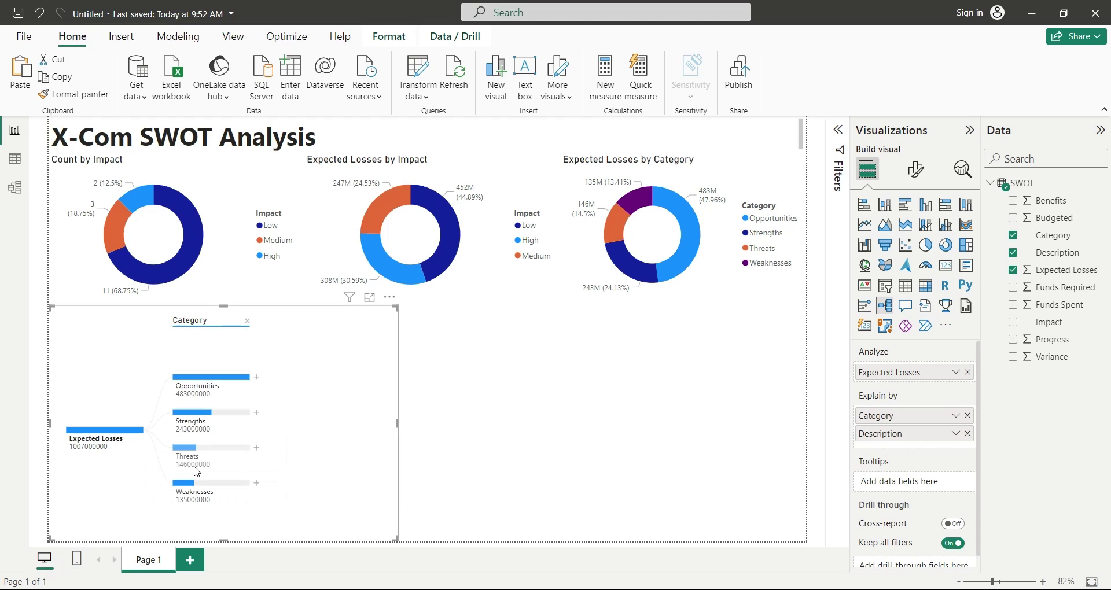
left_click(256, 380)
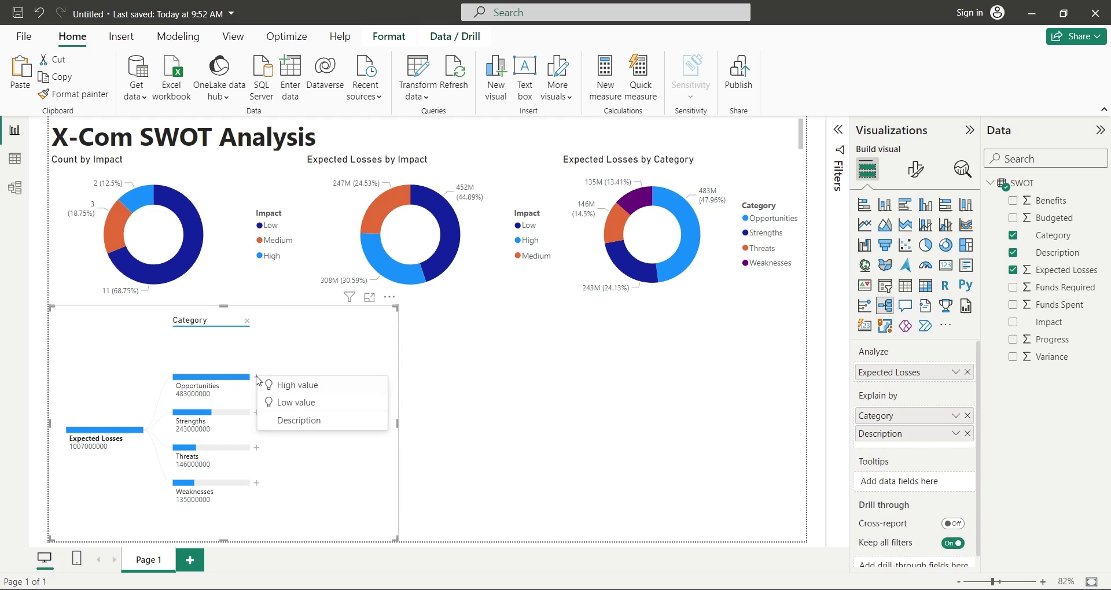
left_click(307, 427)
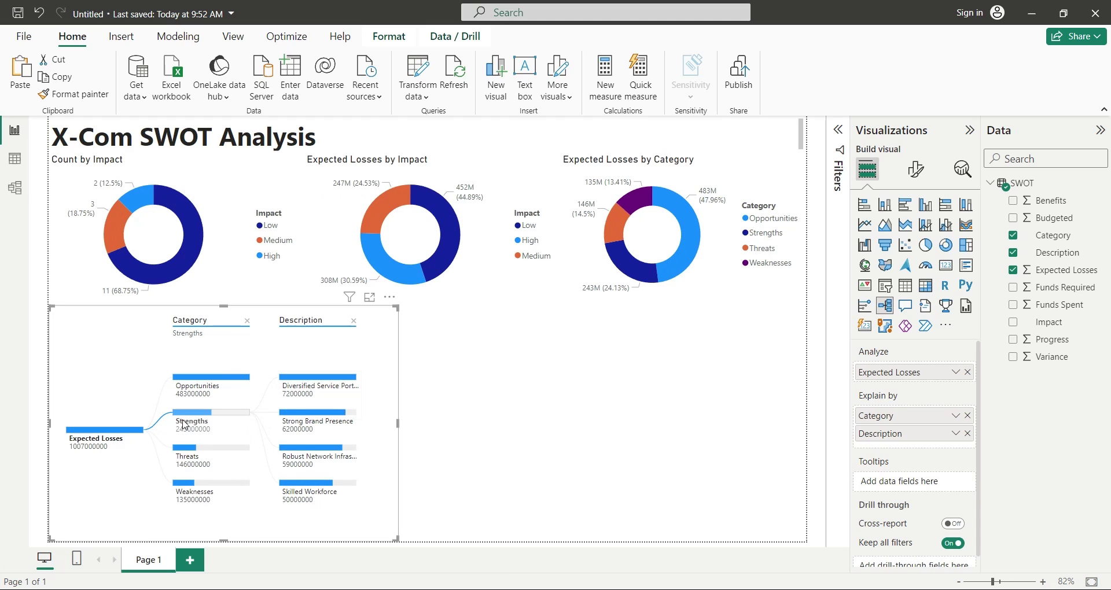
Expand Threats, then Weaknesses, then Opportunities to show their Description breakdowns
left_click(188, 461)
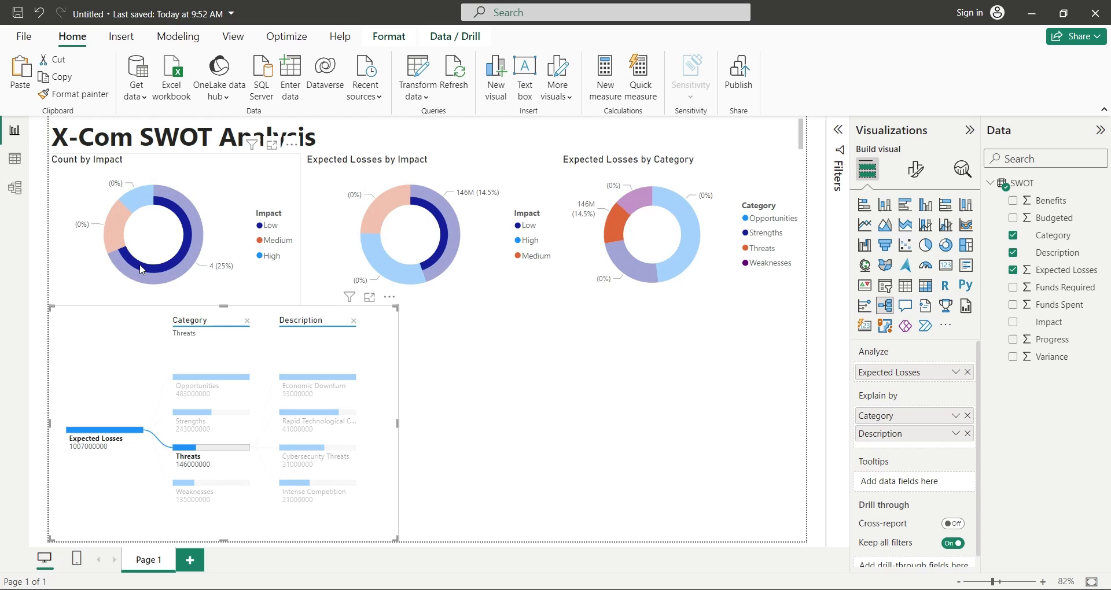
left_click(196, 493)
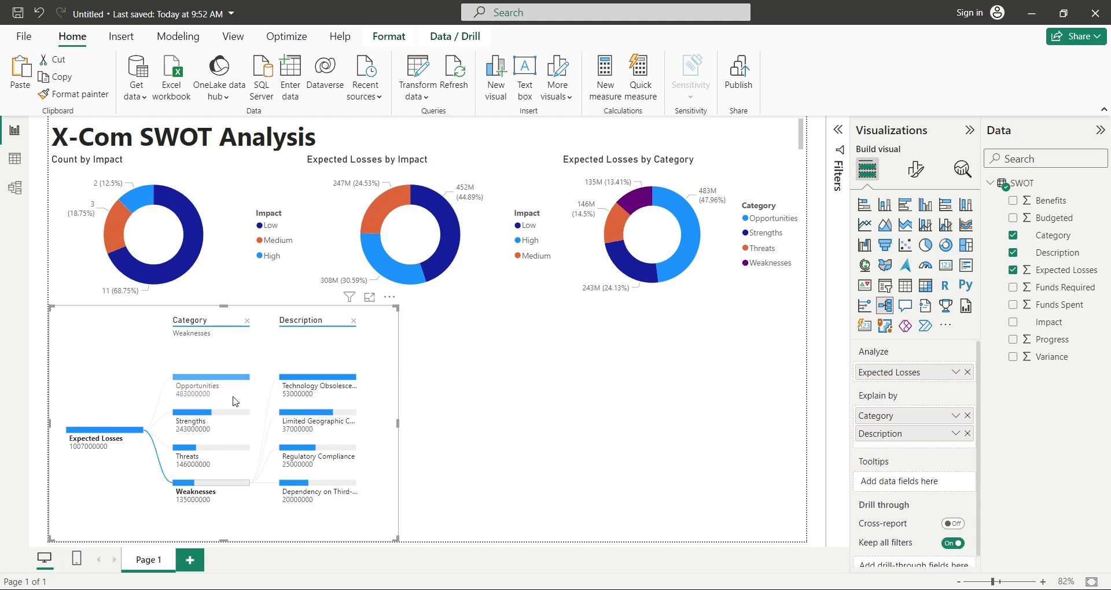
left_click(208, 396)
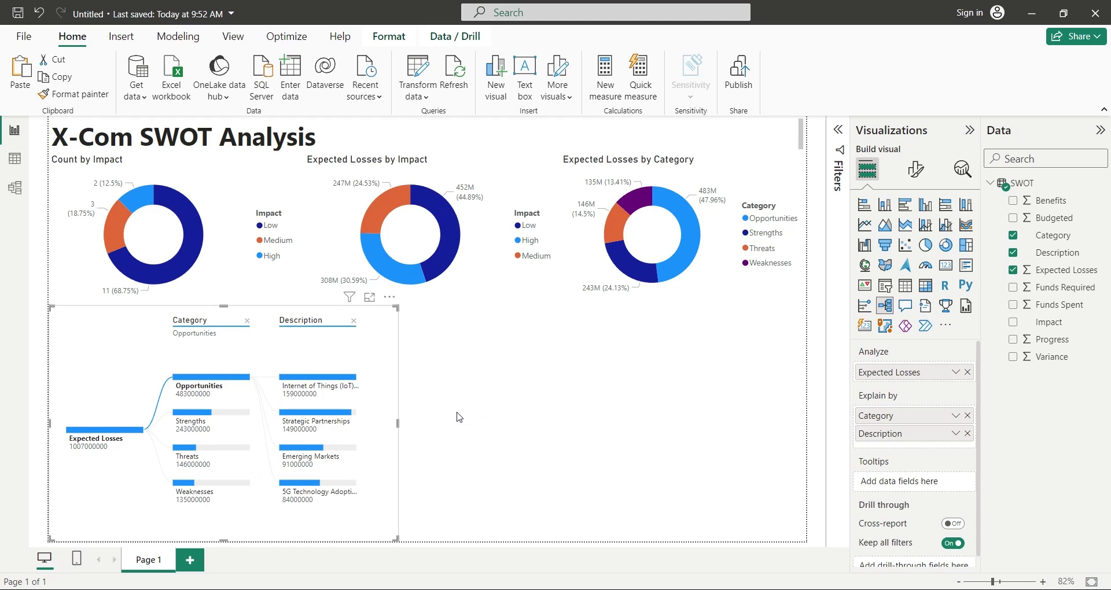
left_click(443, 420)
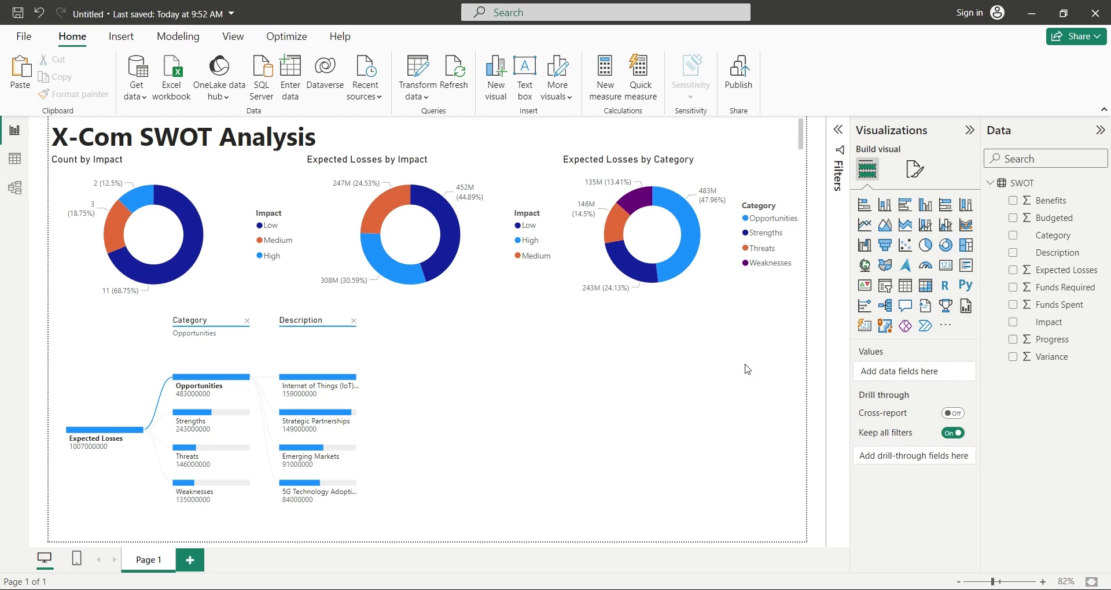
Add a stacked bar chart with Impact on the axis and Average of Progress as values
left_click(863, 205)
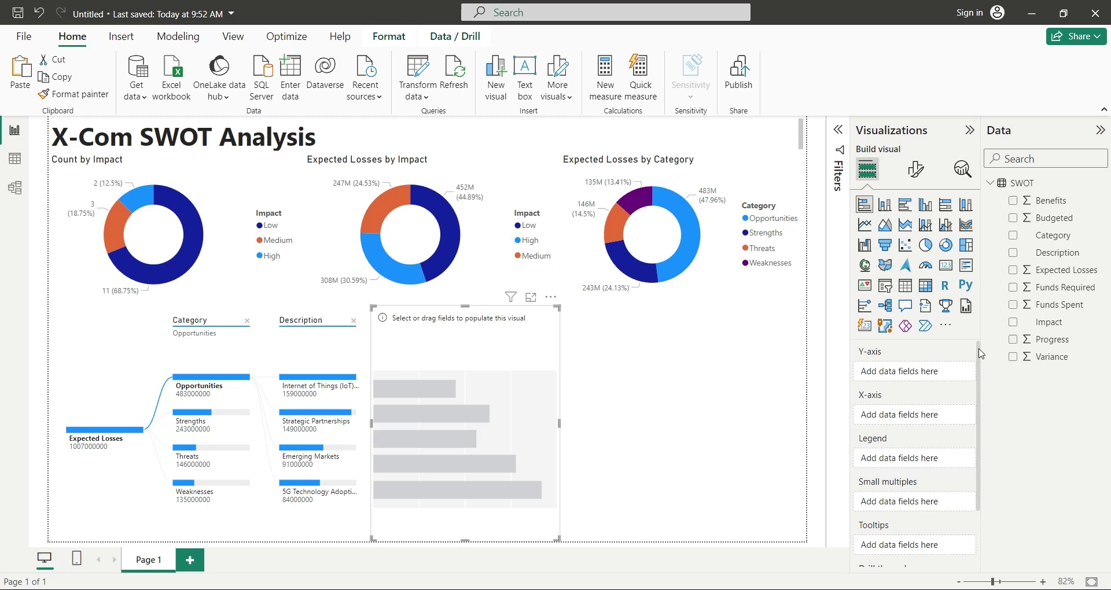
left_click_drag(1047, 323, 918, 374)
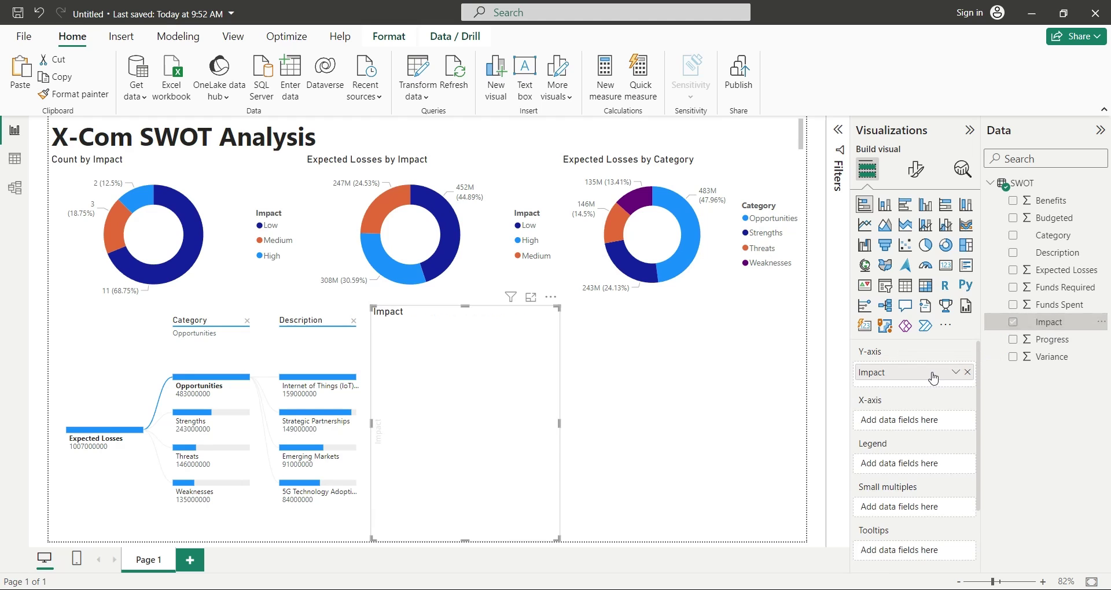
left_click_drag(1052, 345, 914, 421)
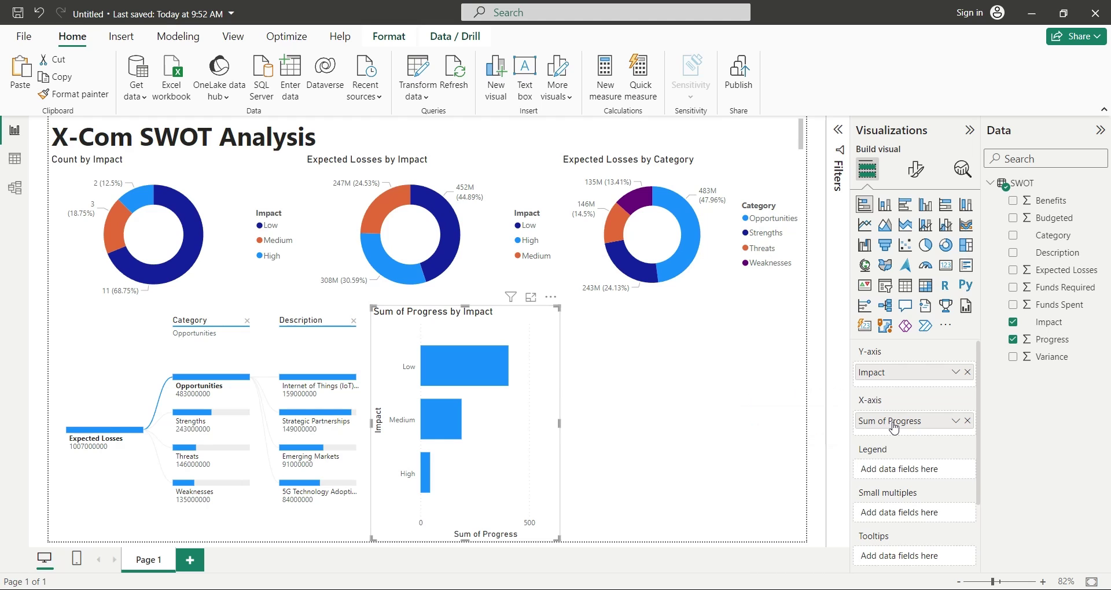
left_click(955, 422)
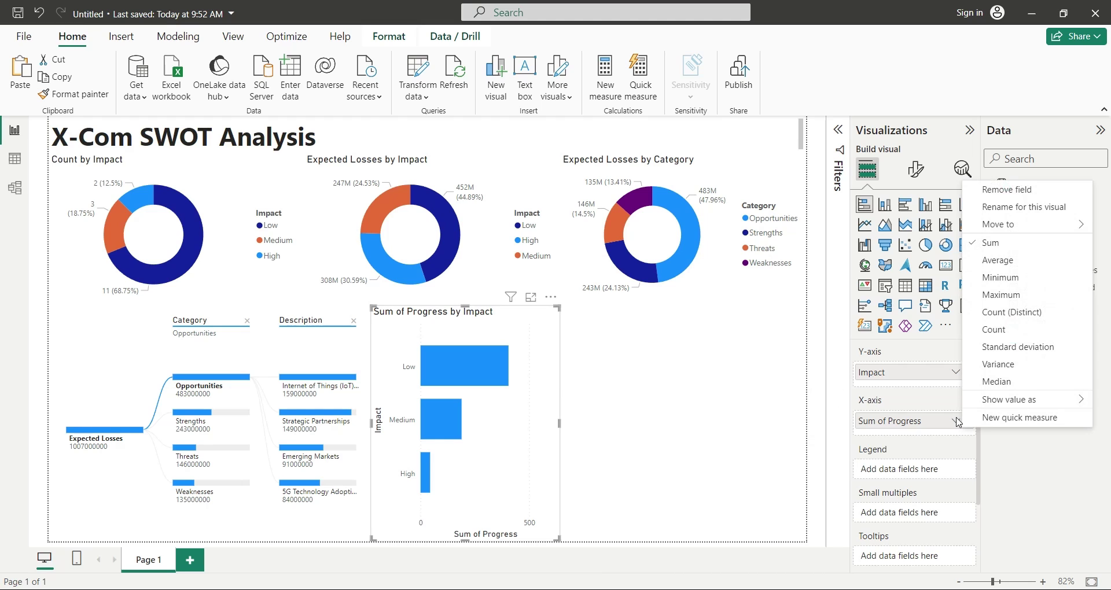
left_click(985, 261)
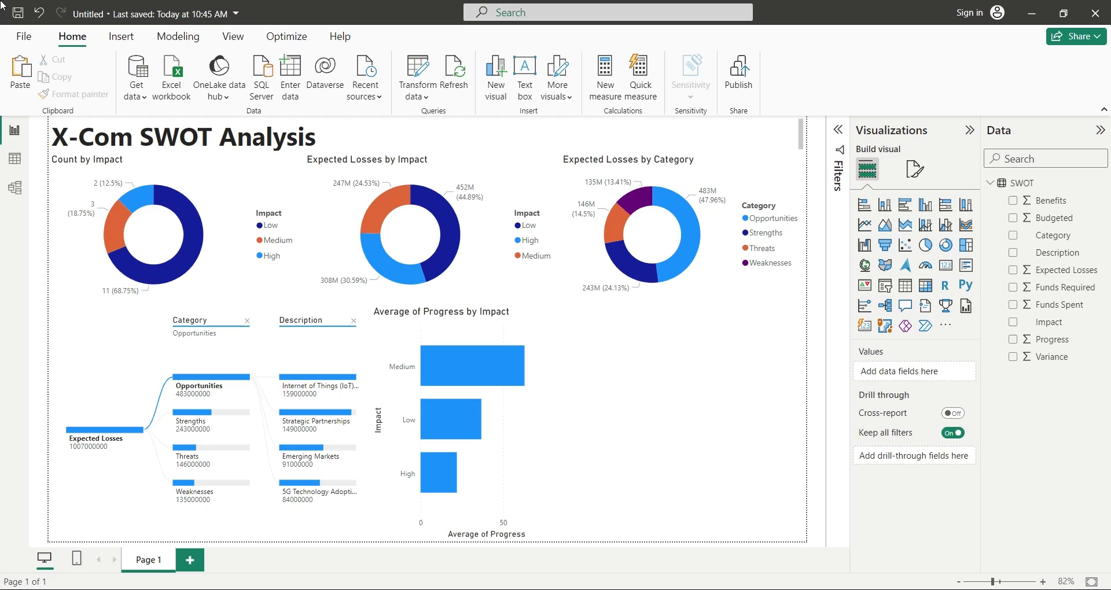
Add a stacked column chart of Variance by Description with an Impact legend, renaming 'Sum of Variance' to Variance
left_click(884, 204)
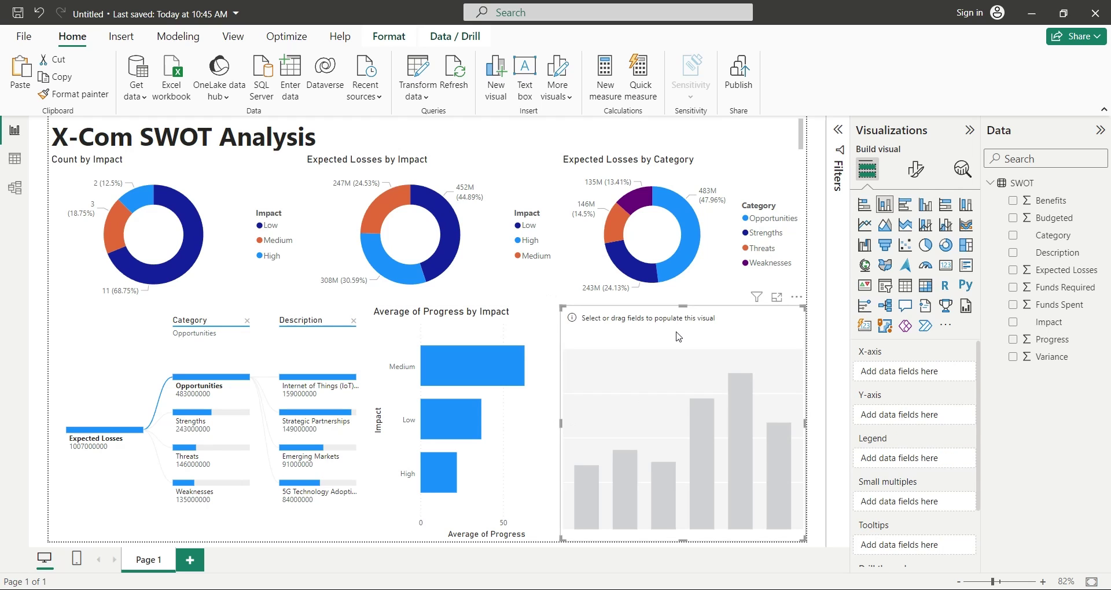
left_click_drag(1054, 253, 930, 372)
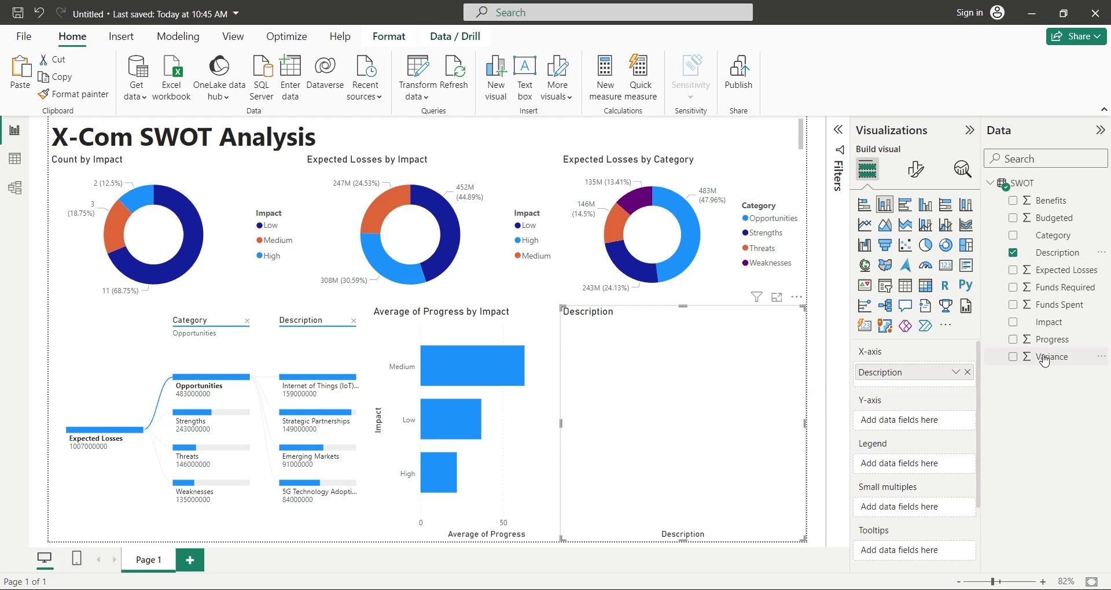
left_click_drag(1044, 358, 917, 422)
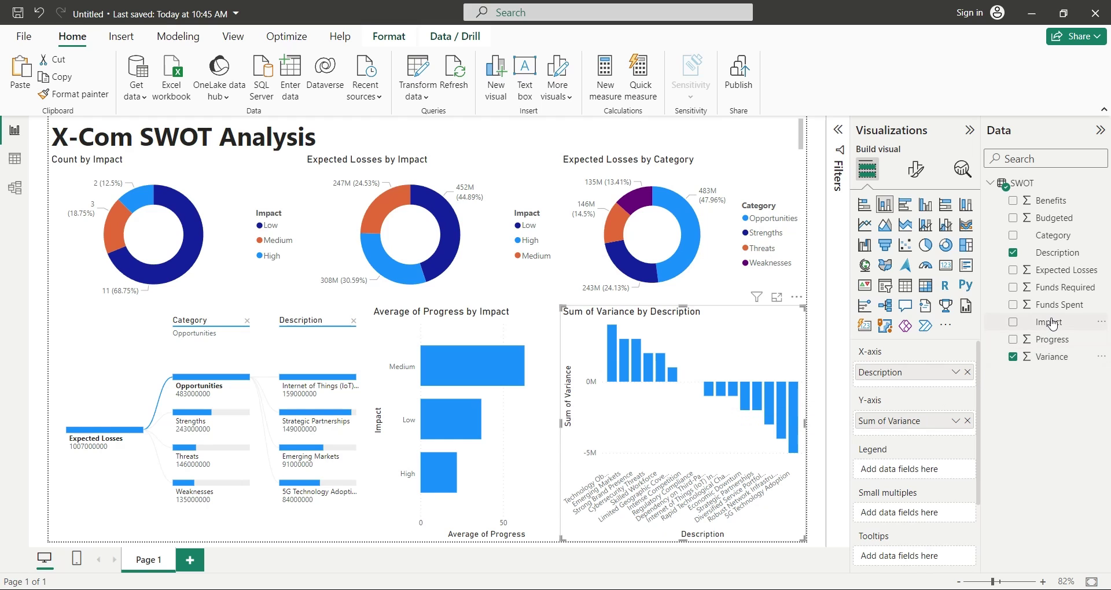
mouse_move(1049, 322)
left_mouse_down()
mouse_move(987, 383)
mouse_move(934, 472)
left_mouse_up()
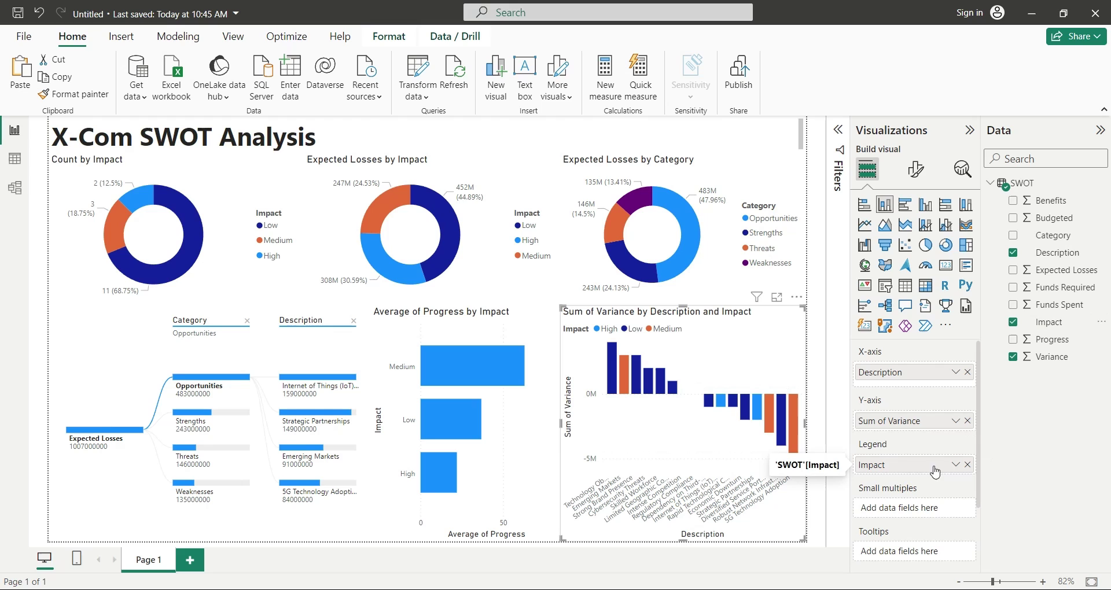
double_click(891, 421)
left_click_drag(859, 421, 890, 420)
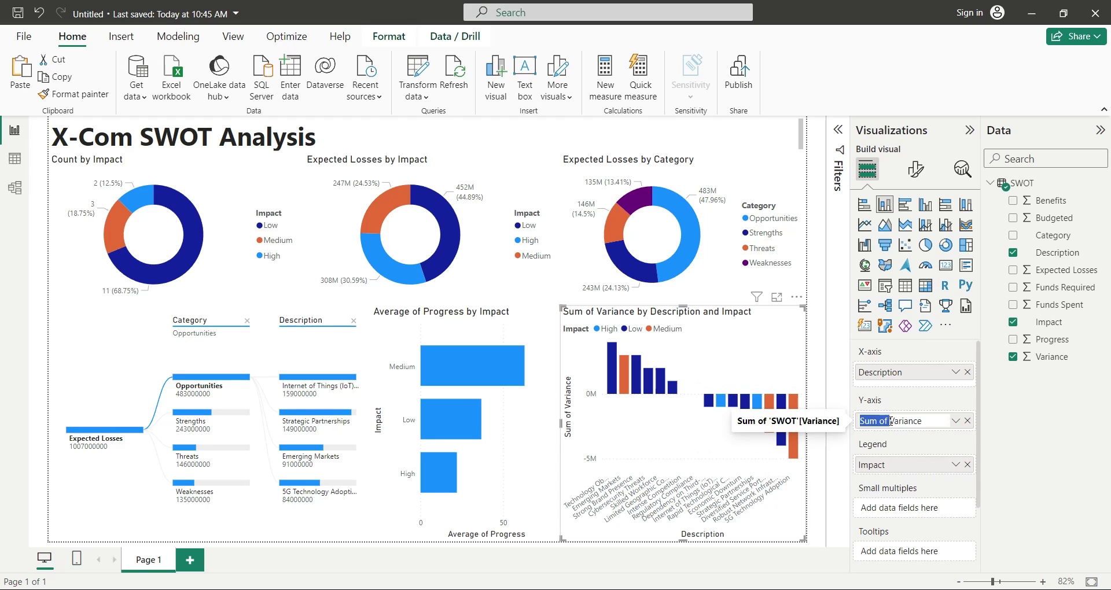
key("BackSpace")
key("Return")
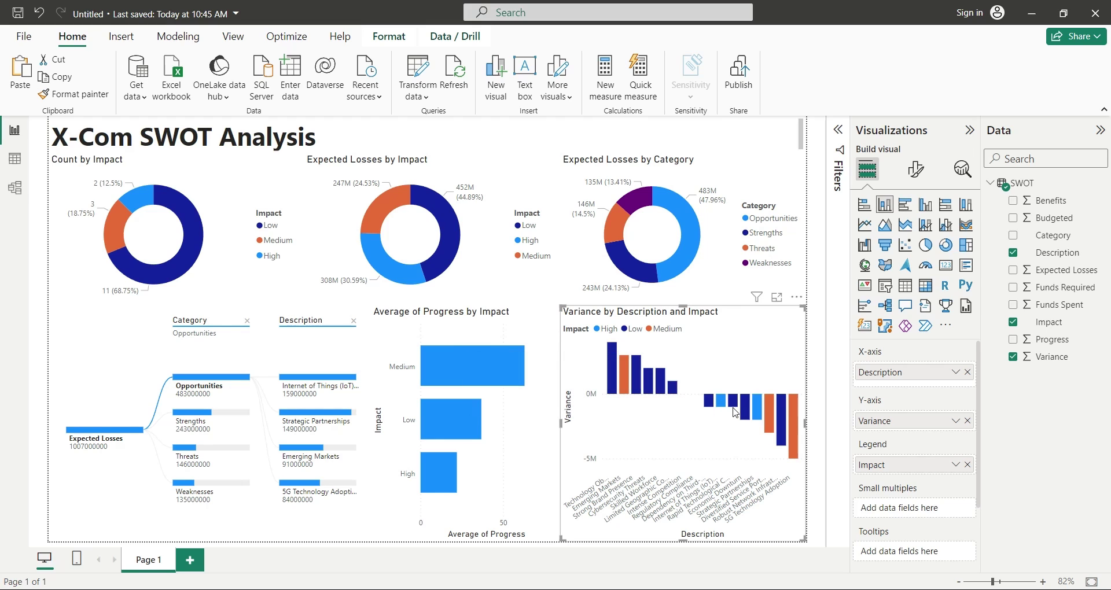
left_click(795, 431)
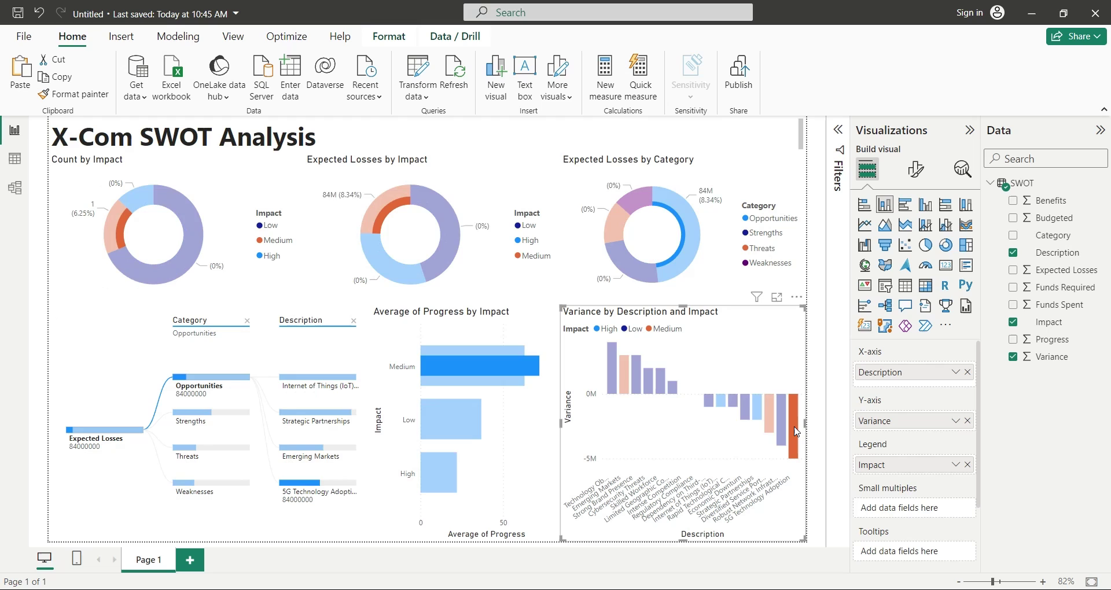
left_click(793, 421)
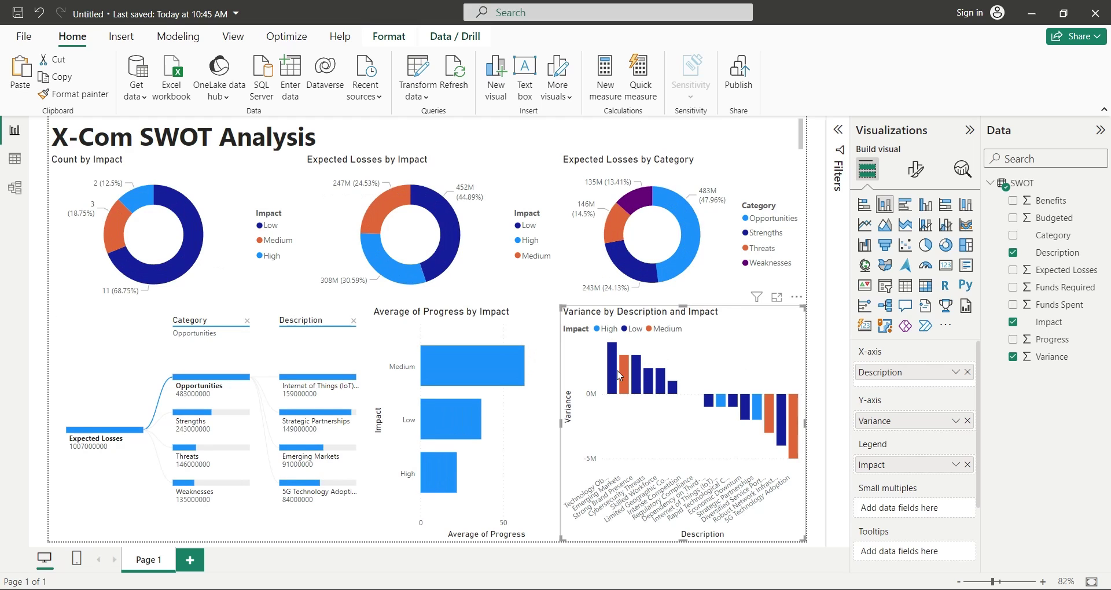
left_click(745, 407)
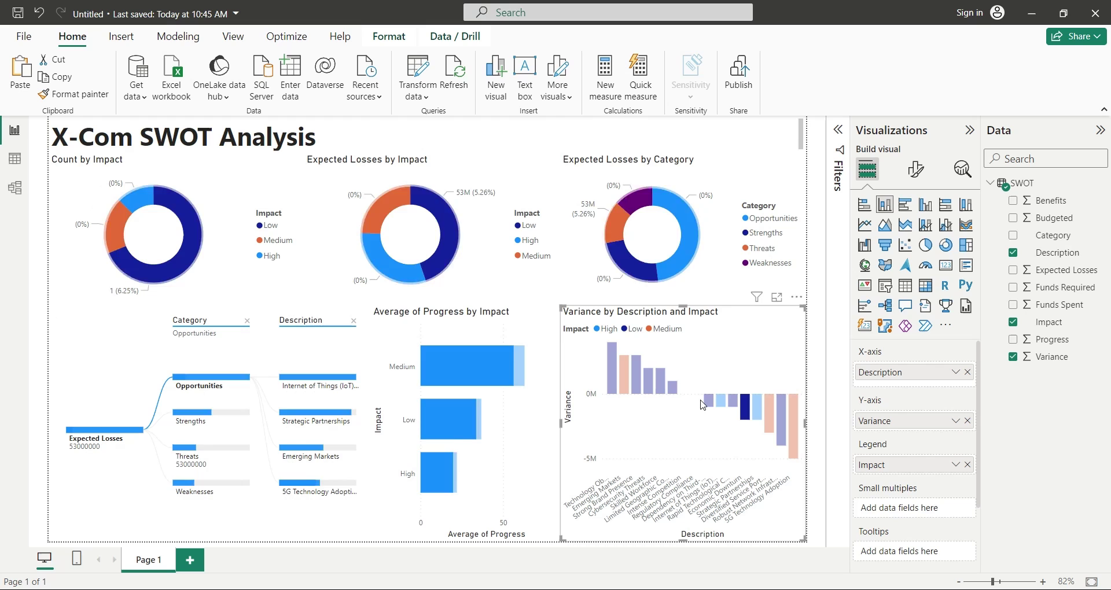
left_click(660, 382)
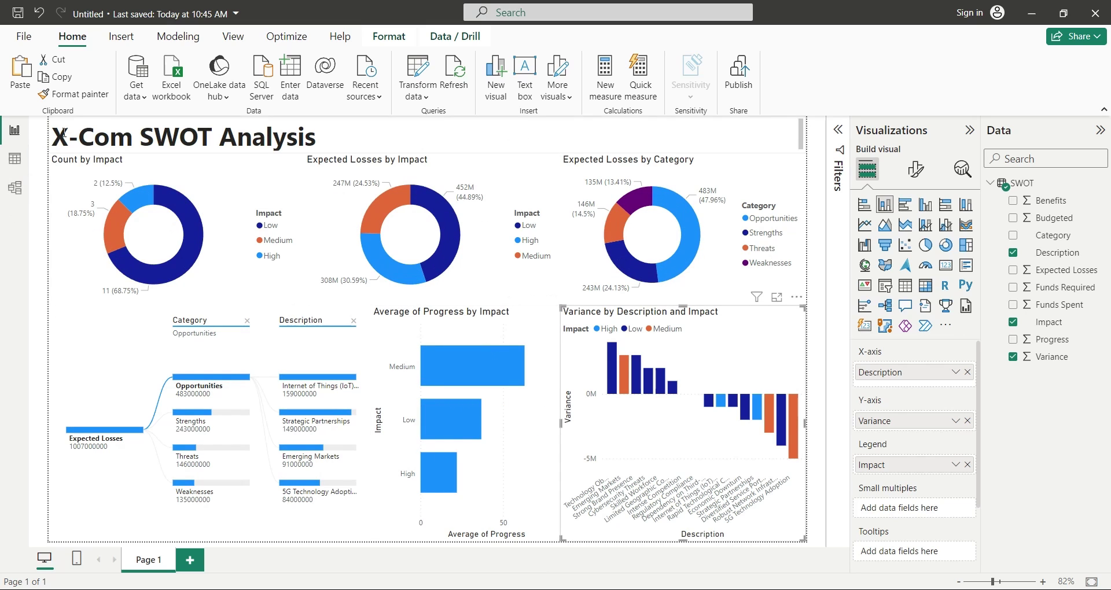
Rename the first report page to Impact
left_click(44, 276)
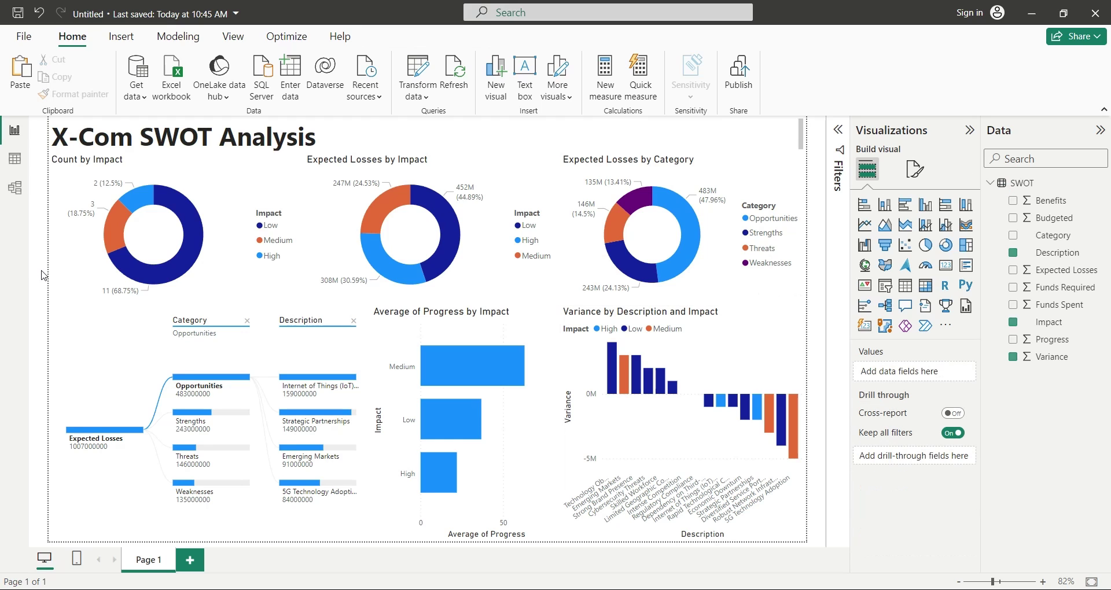
double_click(157, 564)
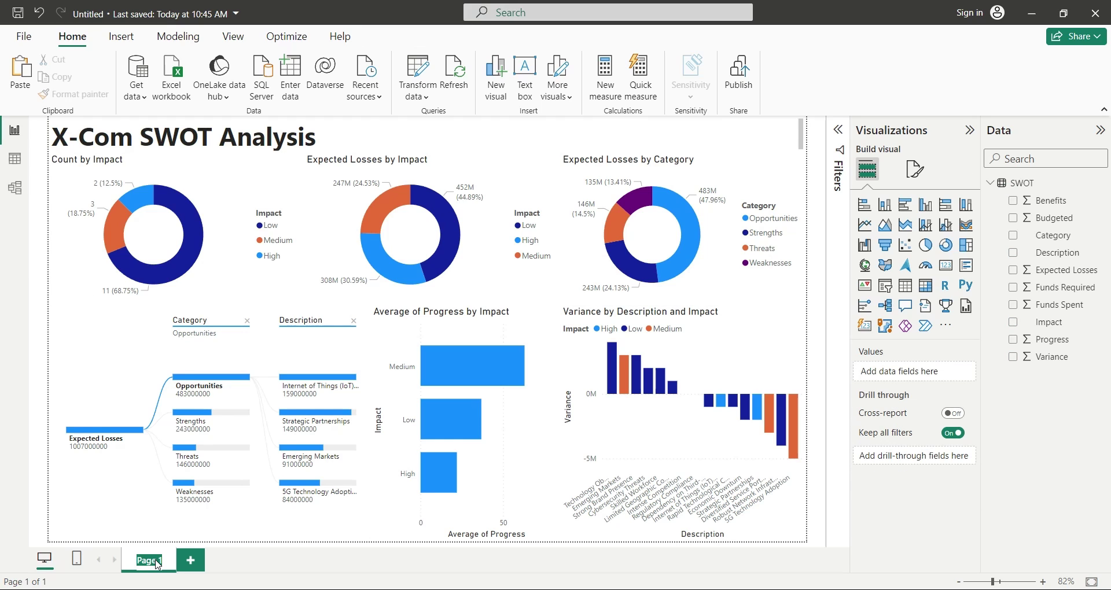
key("BackSpace")
type("act")
Add a new page and paste the X-Com SWOT Analysis title onto it
left_click(194, 560)
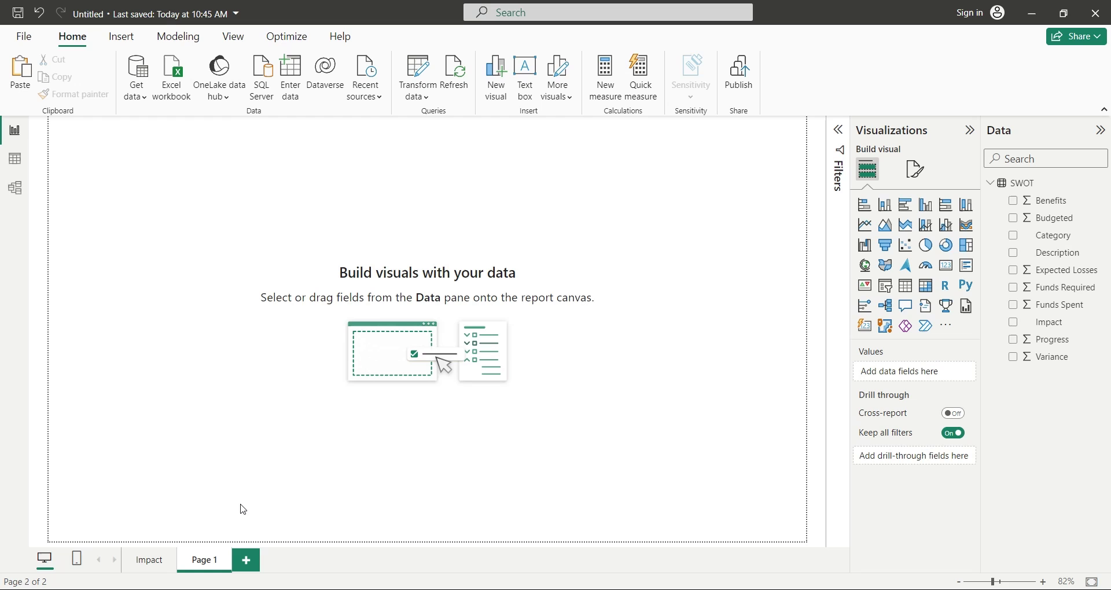
left_click(157, 569)
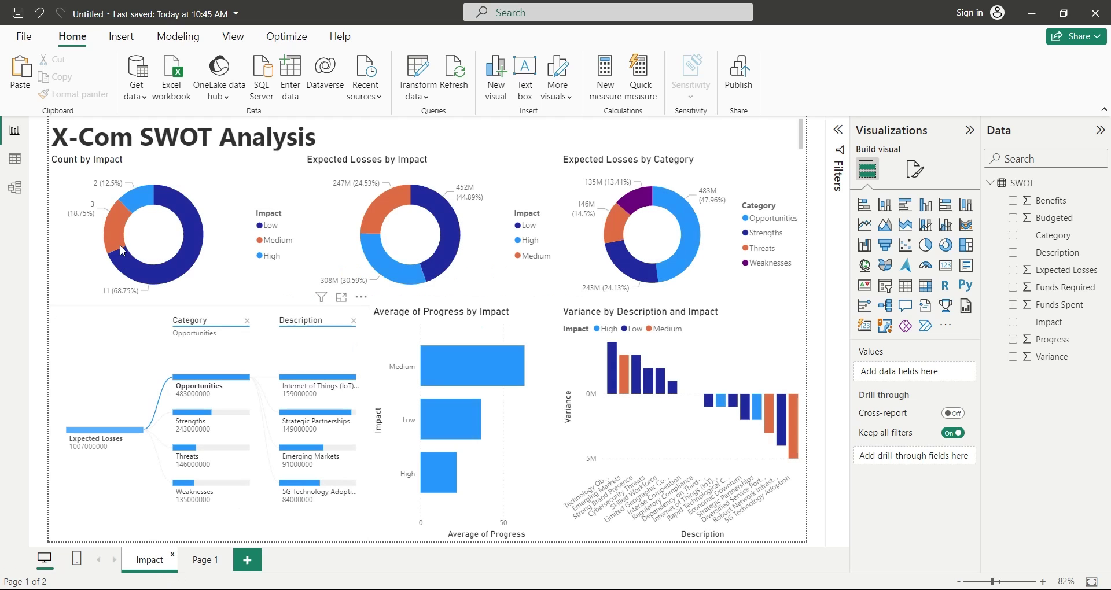
left_click(314, 148)
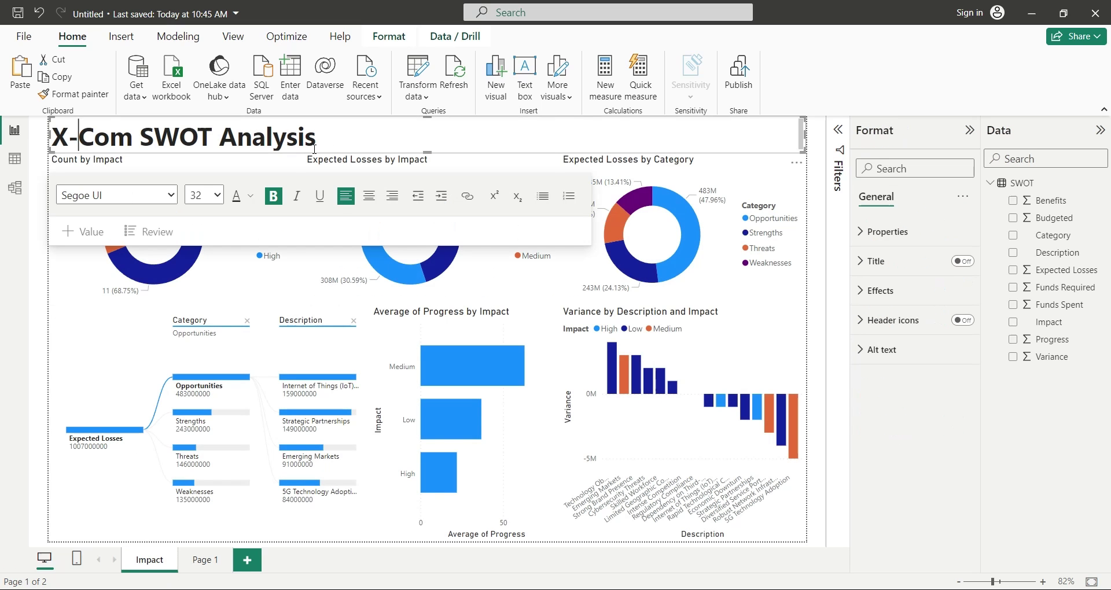
left_click(807, 156)
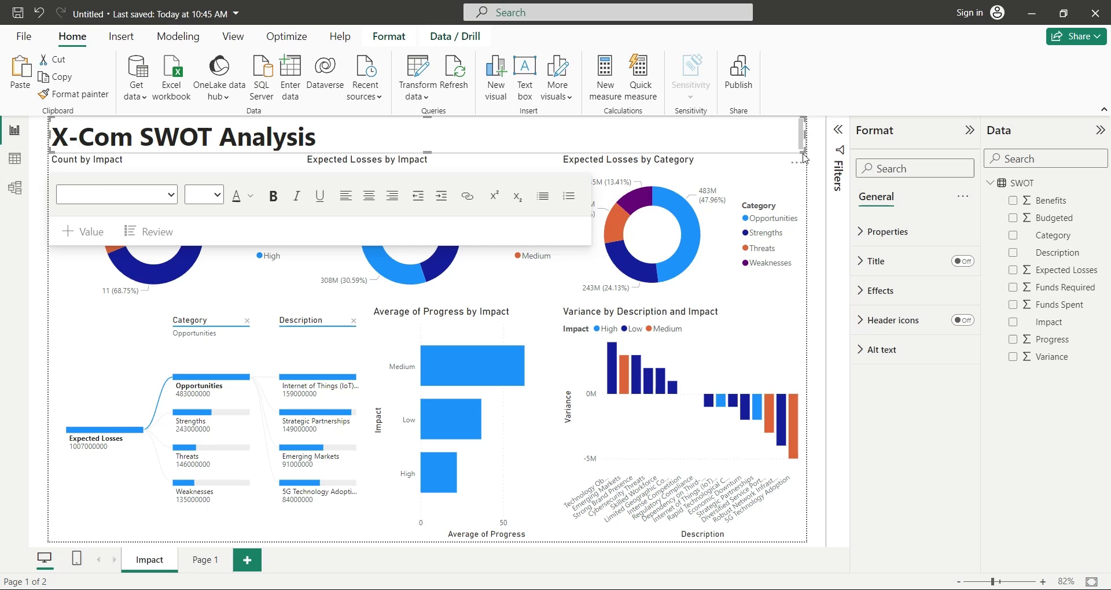
left_click(191, 562)
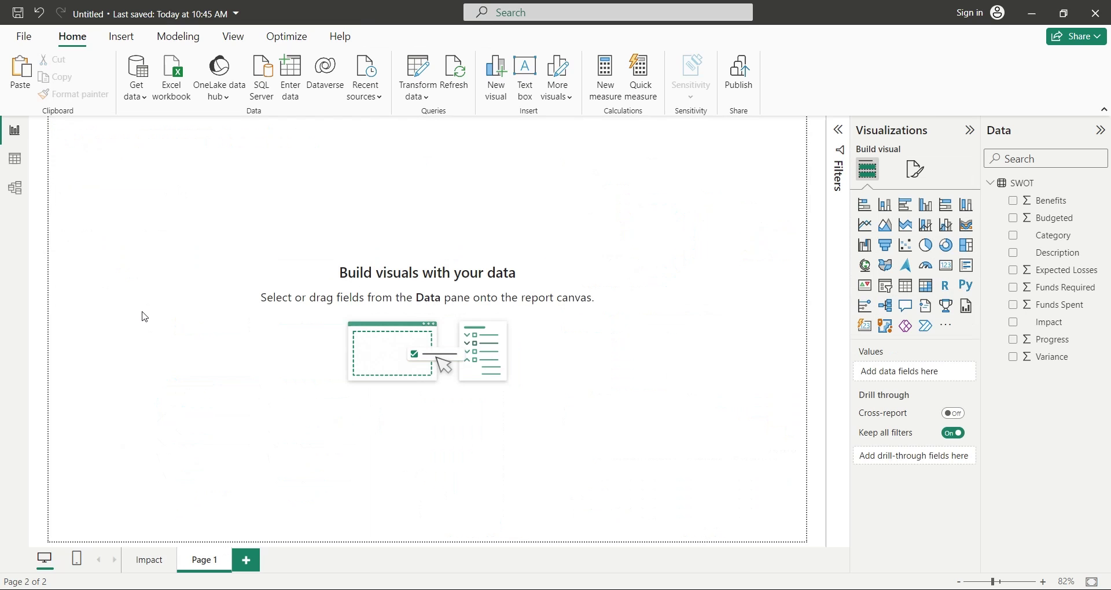
key("ctrl+v")
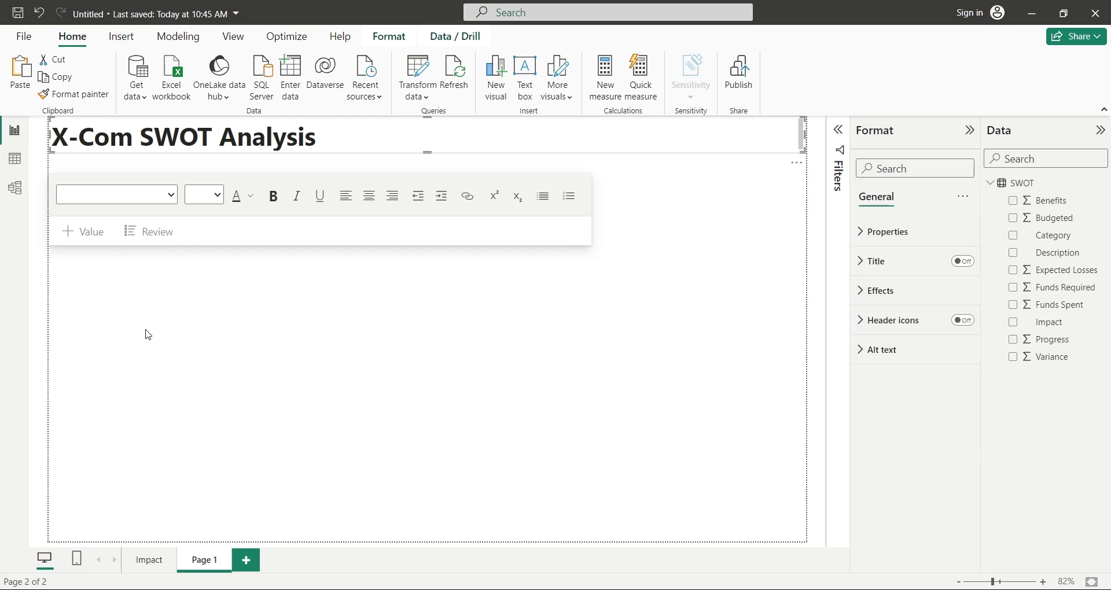
Build a left-half stacked bar chart of Expected Losses by Description with an Impact legend
left_click(148, 335)
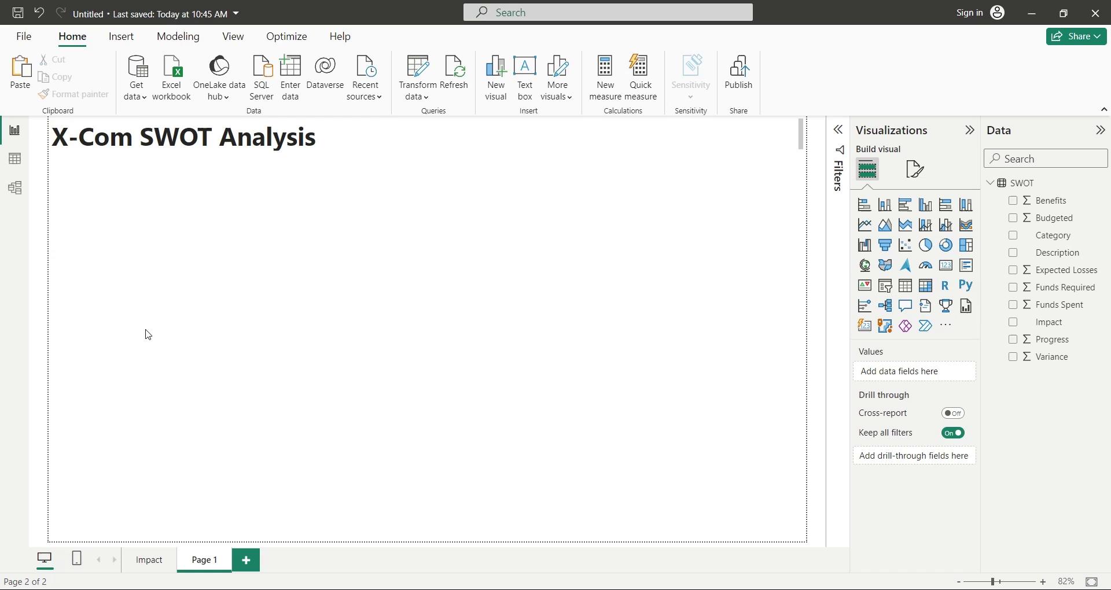
left_click(864, 204)
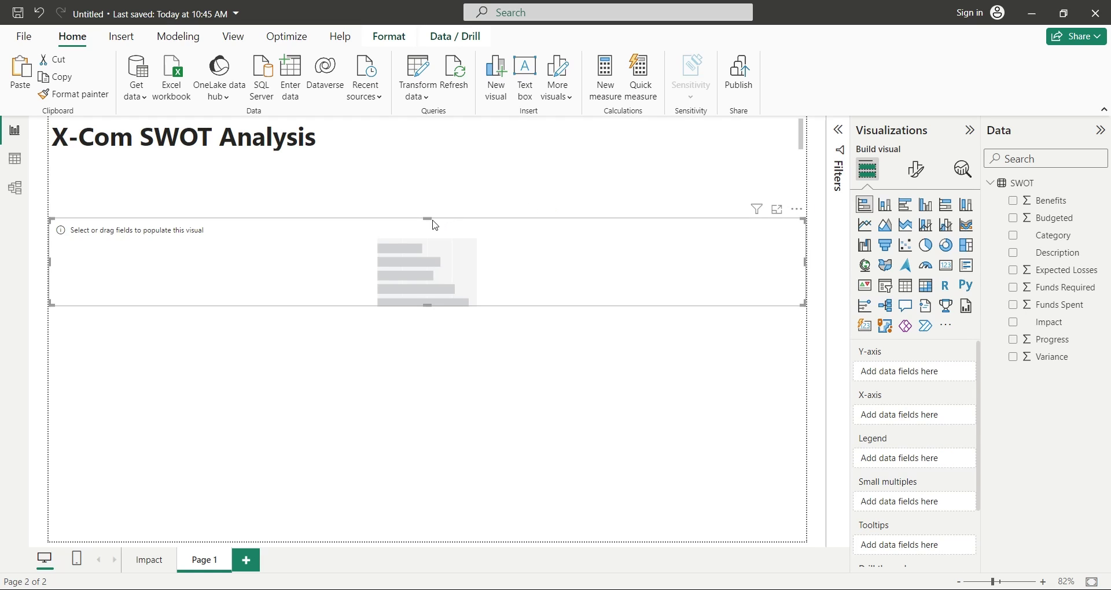
left_click_drag(433, 221, 422, 154)
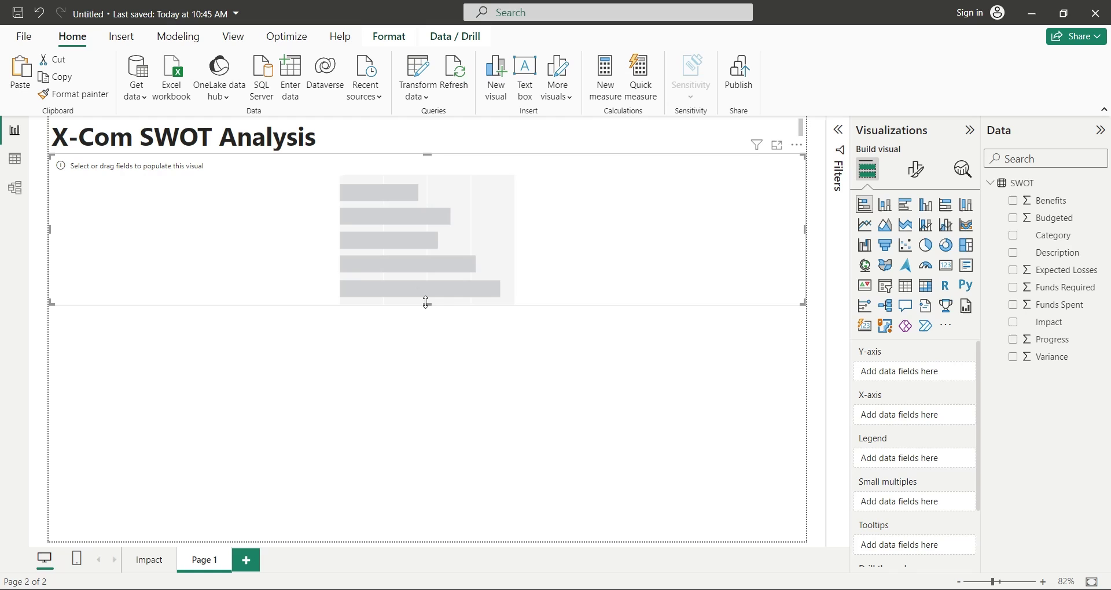
left_click_drag(426, 302, 417, 544)
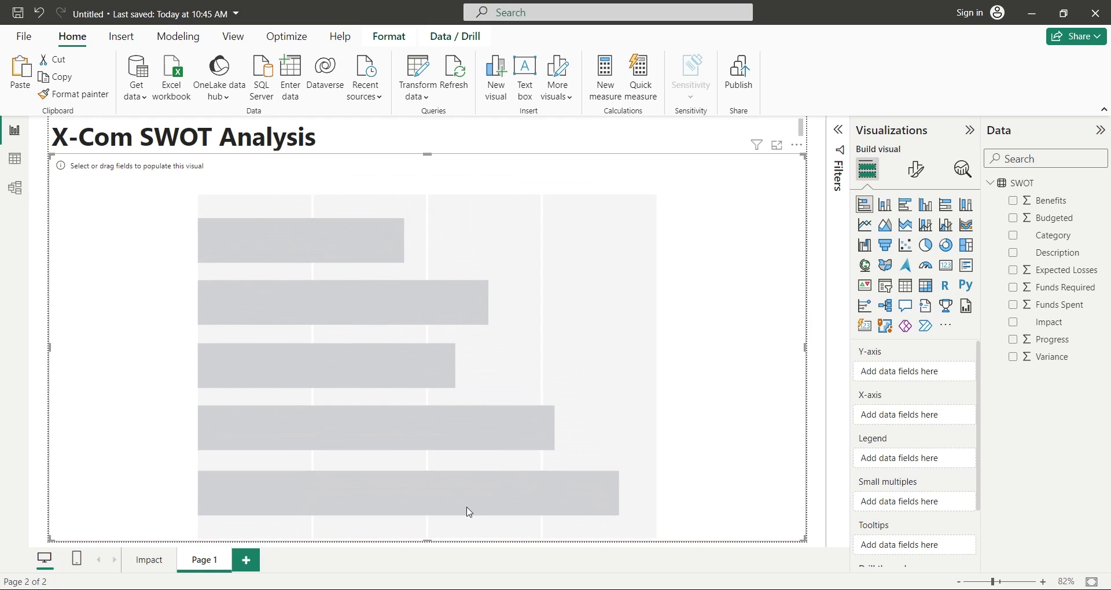
left_click_drag(1057, 253, 934, 370)
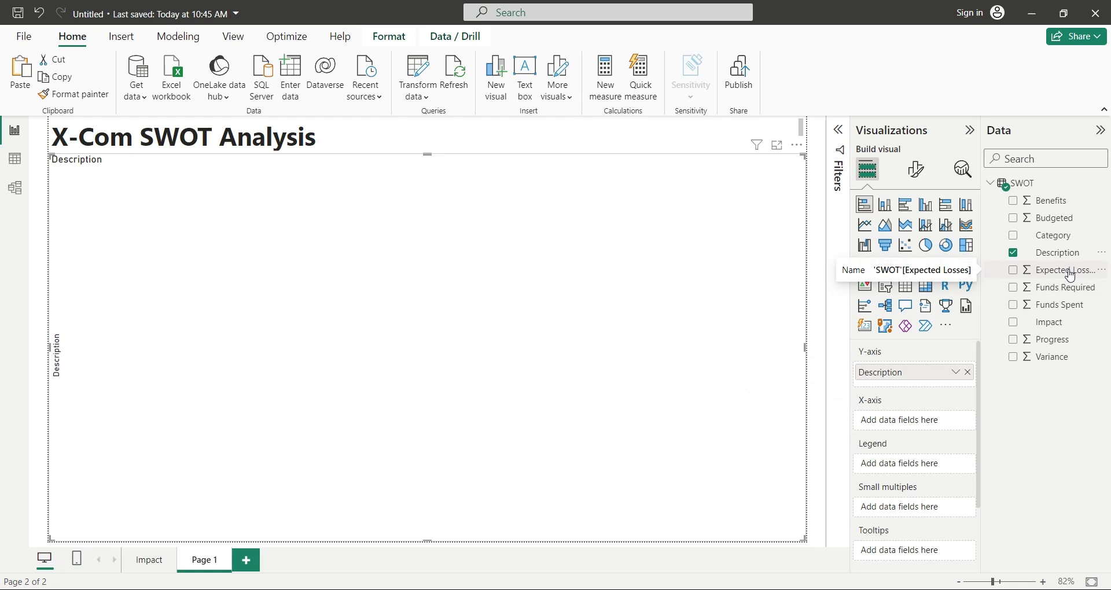
left_click_drag(1063, 270, 897, 428)
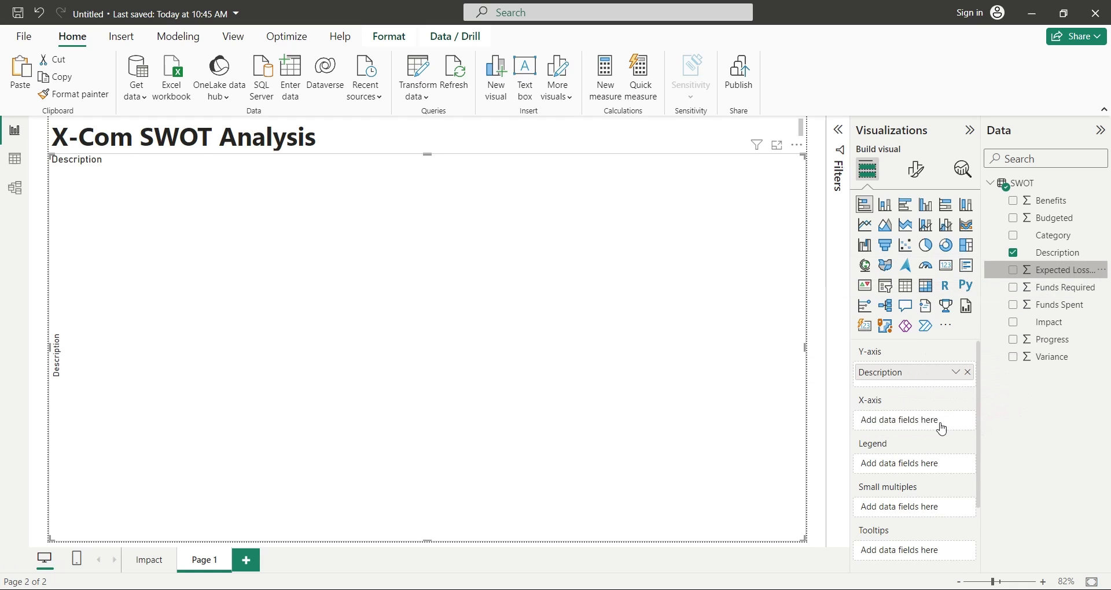
double_click(891, 427)
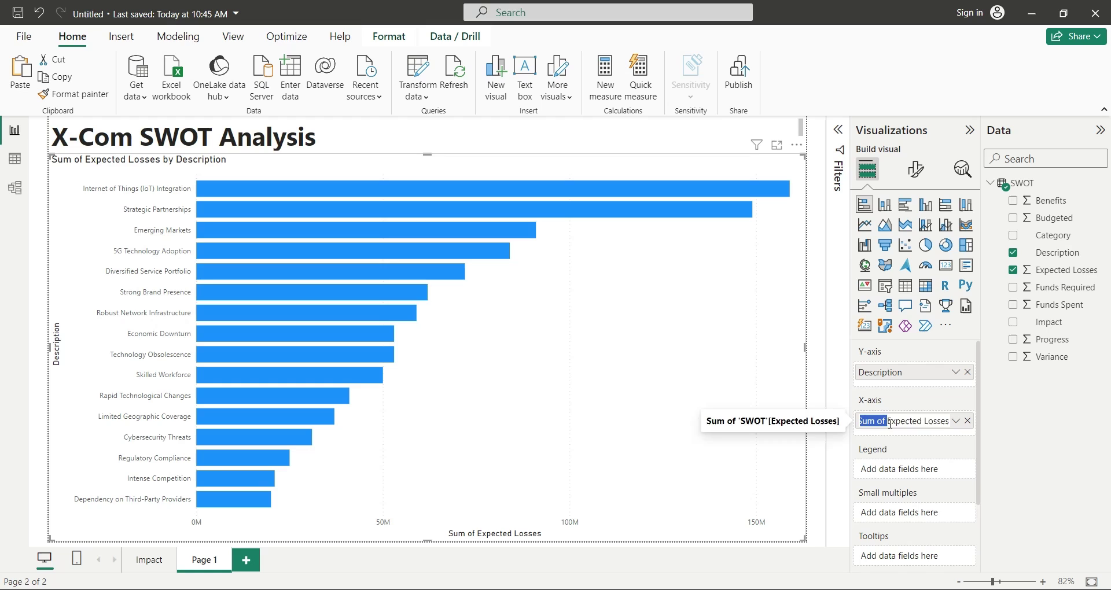
key("BackSpace")
key("Return")
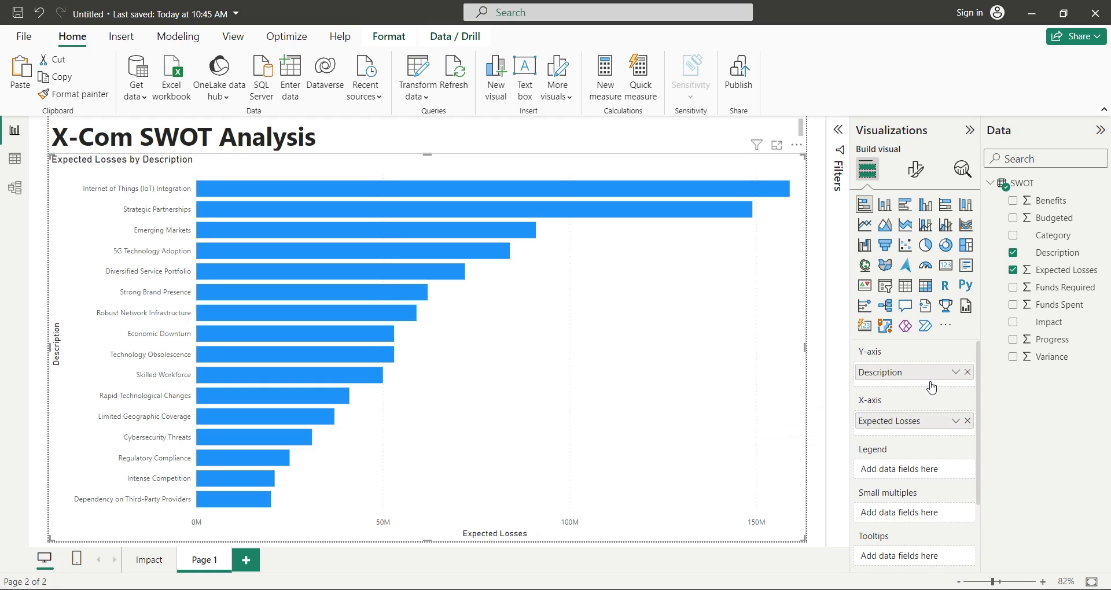
left_click_drag(1048, 322, 933, 473)
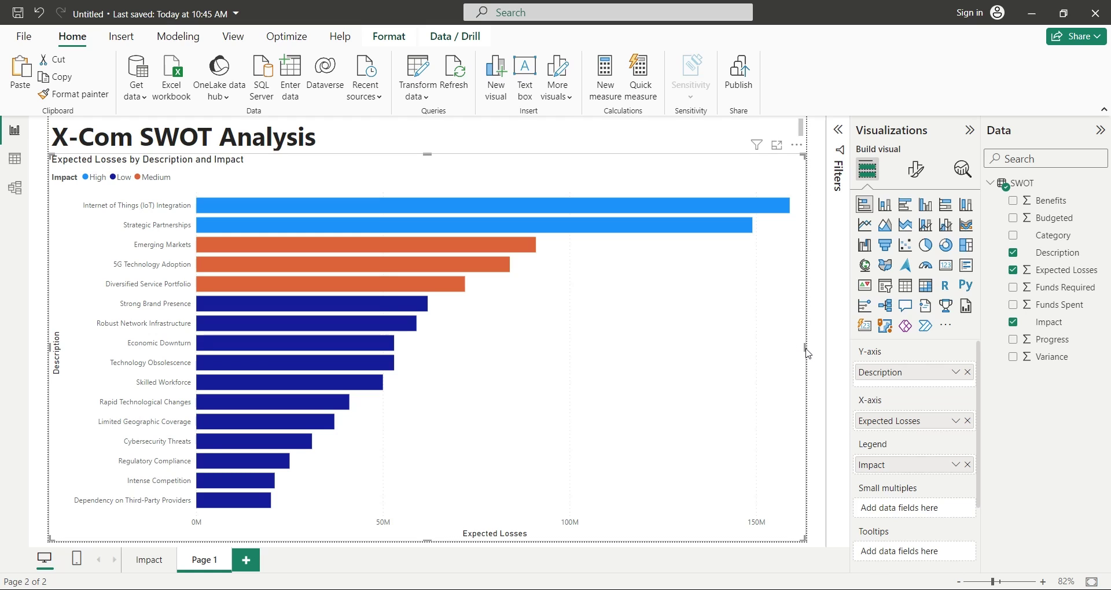
left_click_drag(807, 353, 427, 357)
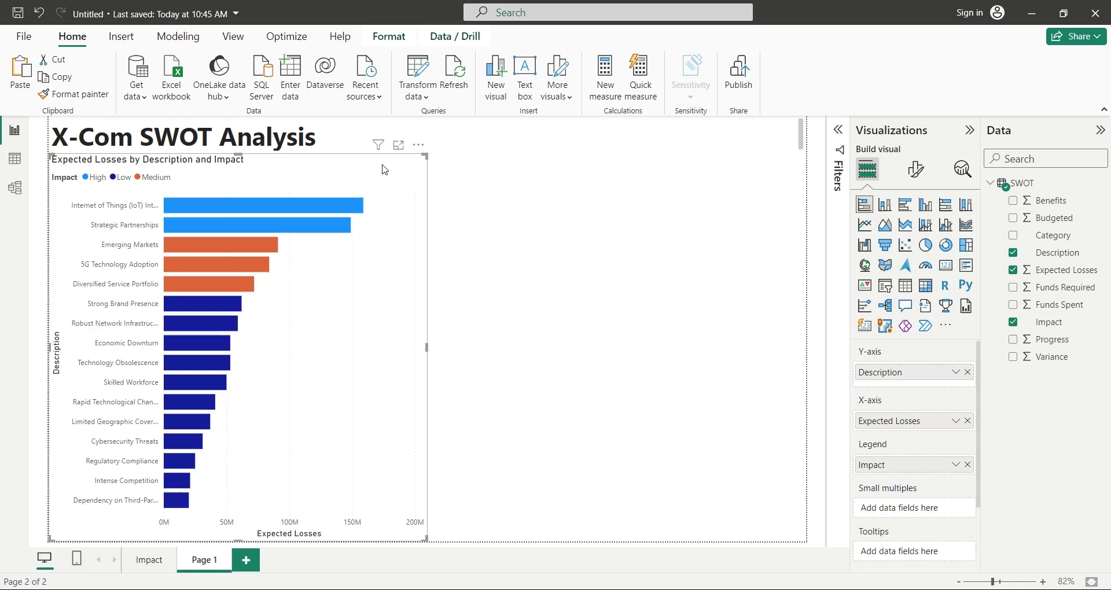
Duplicate the bar chart on the right and change its legend from Impact to Category
key("ctrl+c")
key("ctrl+v")
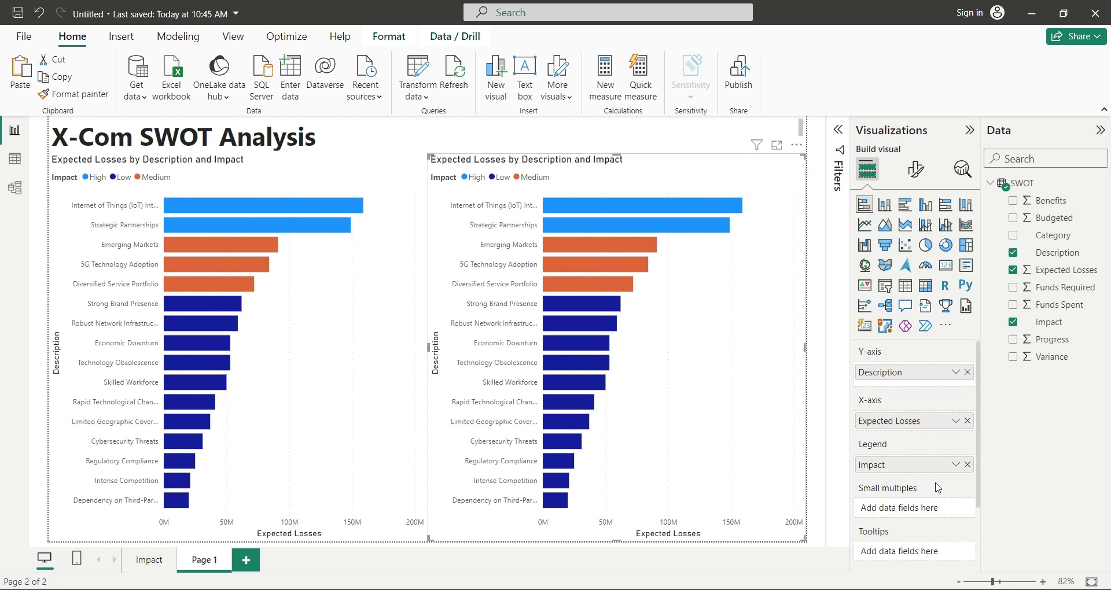
left_click(966, 464)
left_click_drag(1052, 235, 920, 467)
left_click(380, 290)
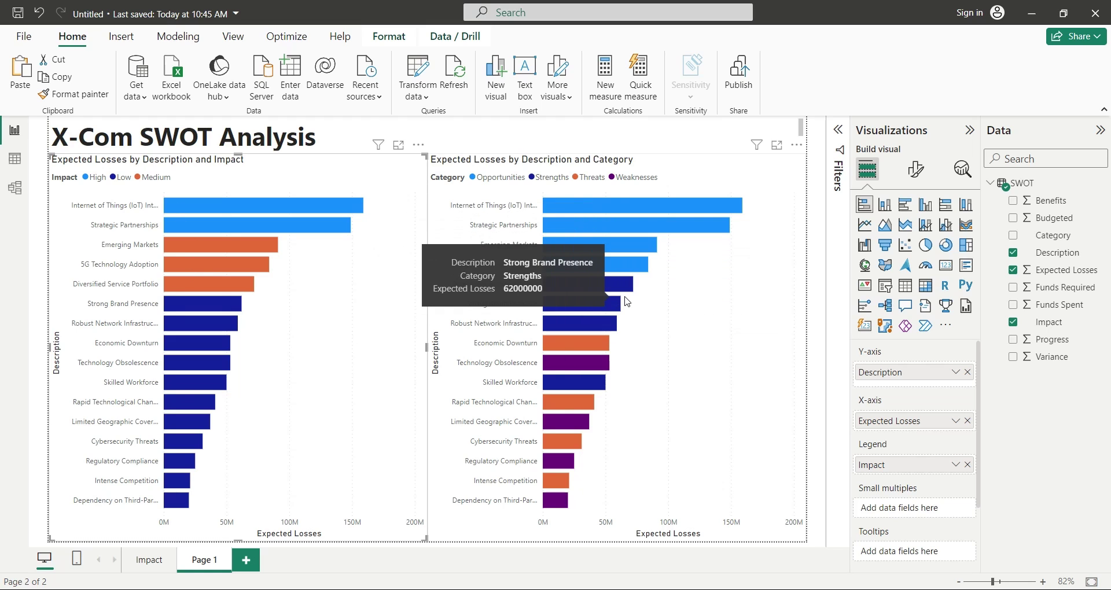
left_click(733, 351)
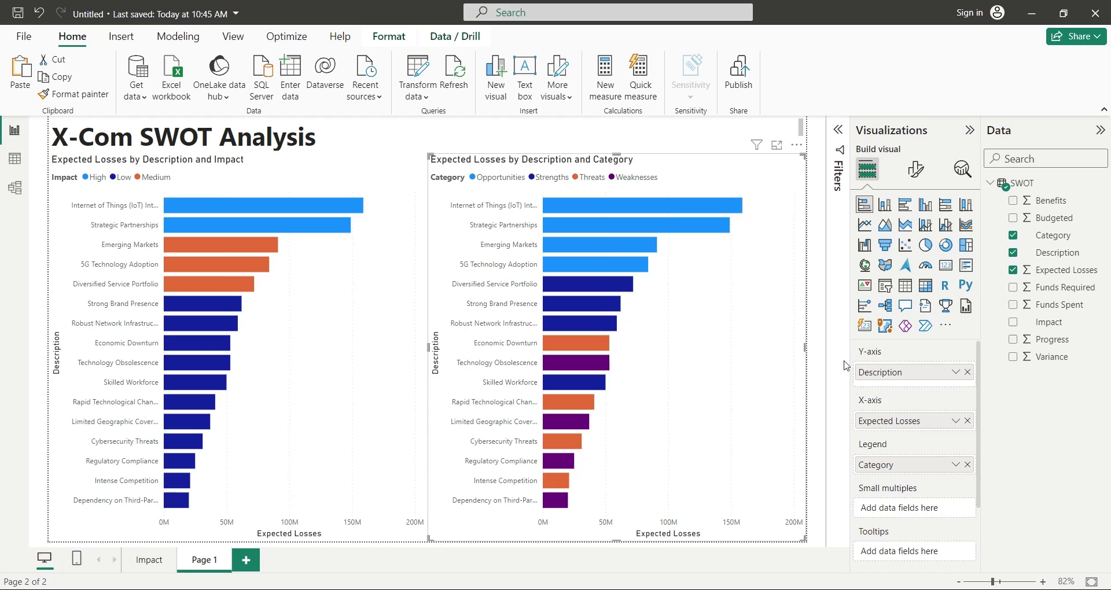
left_click(826, 371)
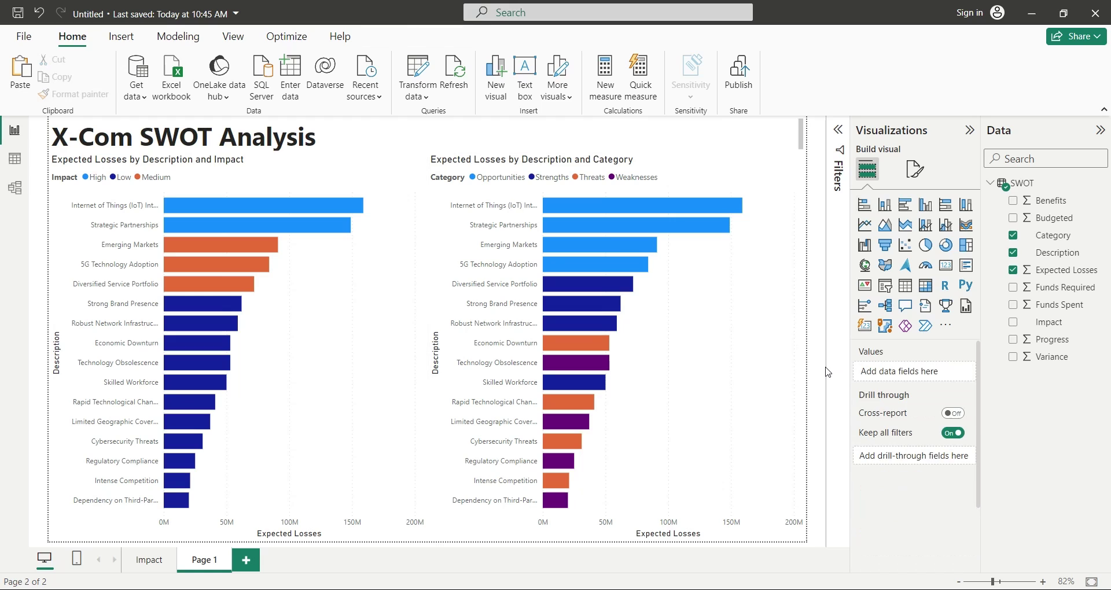
Rename the second page to Losses
double_click(212, 561)
type("Loss")
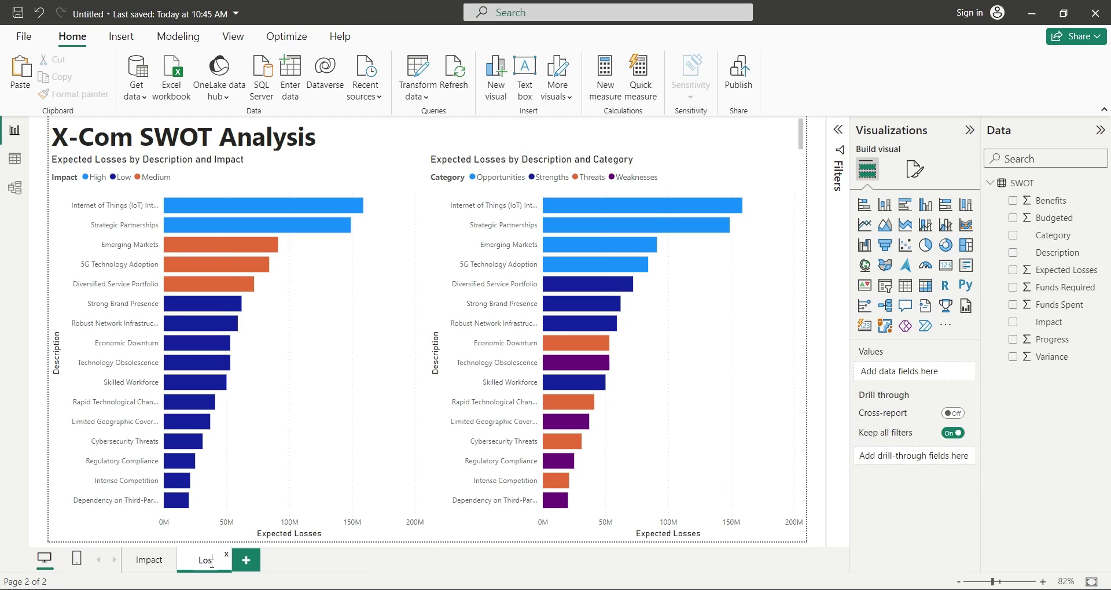
type("es")
key("Return")
Add a third page and paste the Losses page's X-Com SWOT Analysis title onto it
left_click(246, 563)
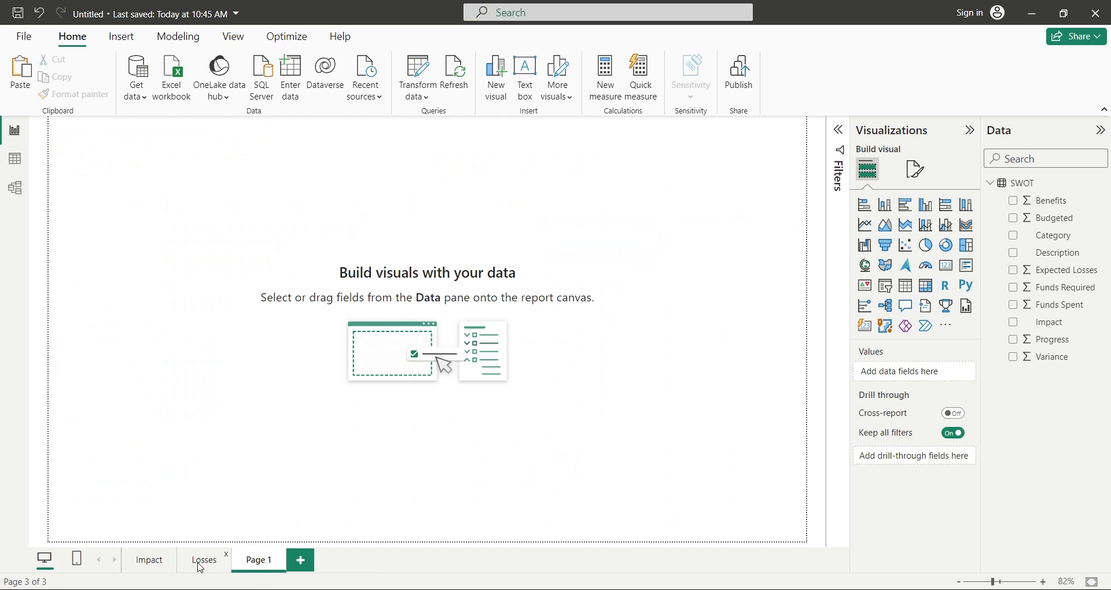
left_click(204, 560)
left_click(794, 152)
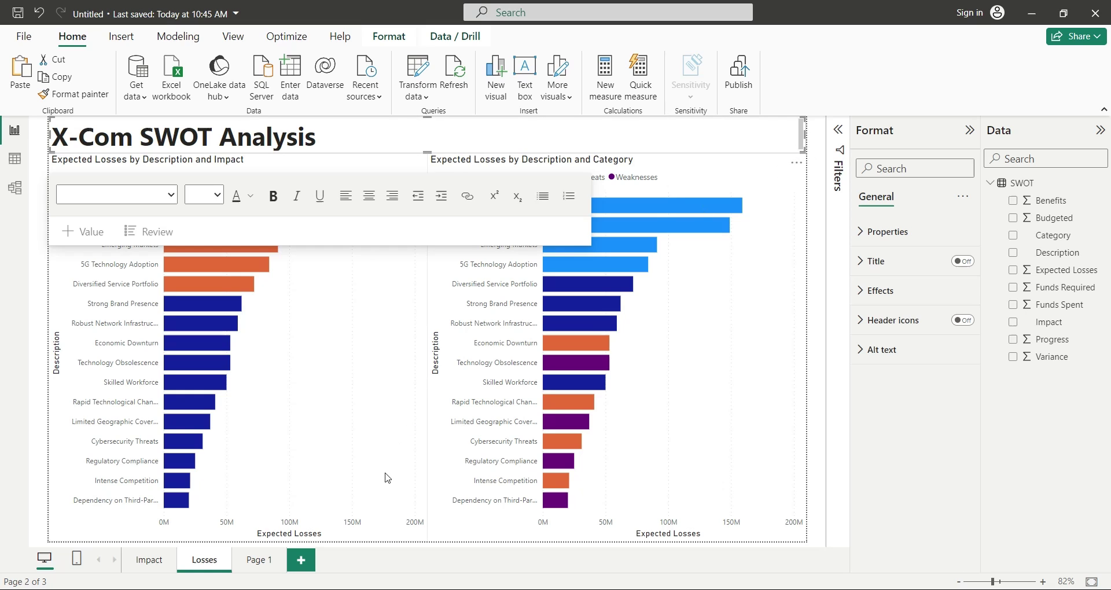
left_click(259, 560)
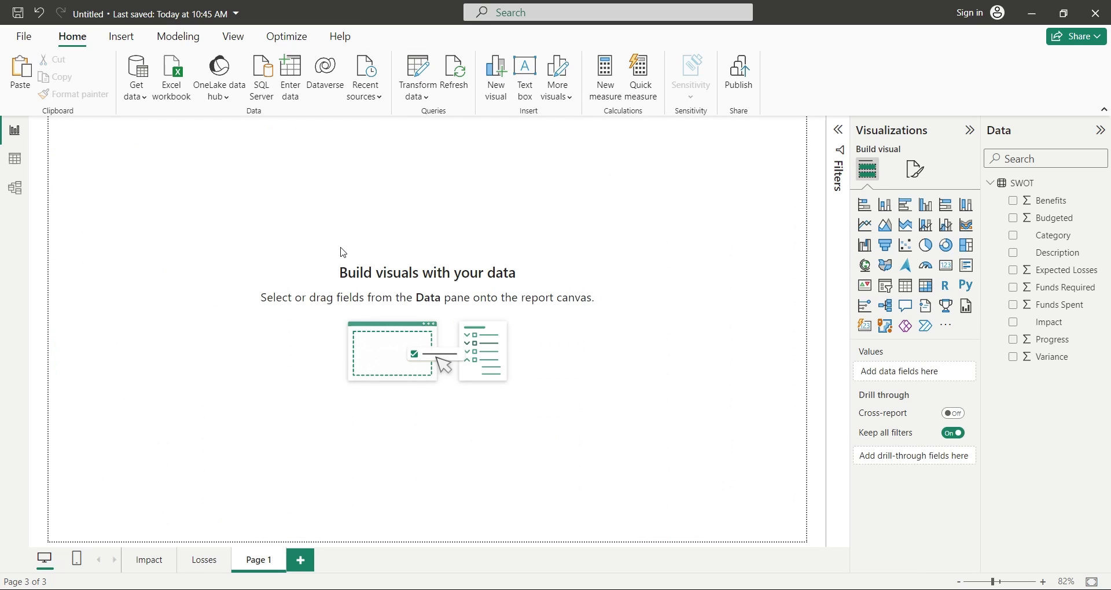
key("ctrl+v")
left_click(355, 341)
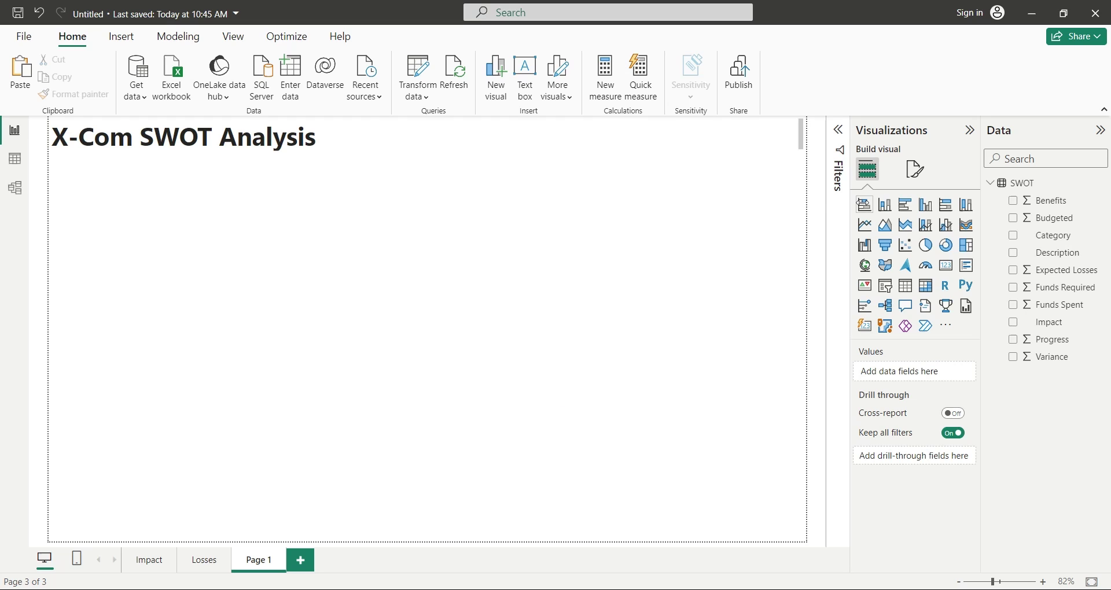
Add a full-height bar chart of Funds Required by Description, removing the 'Sum of' prefix
left_click(864, 205)
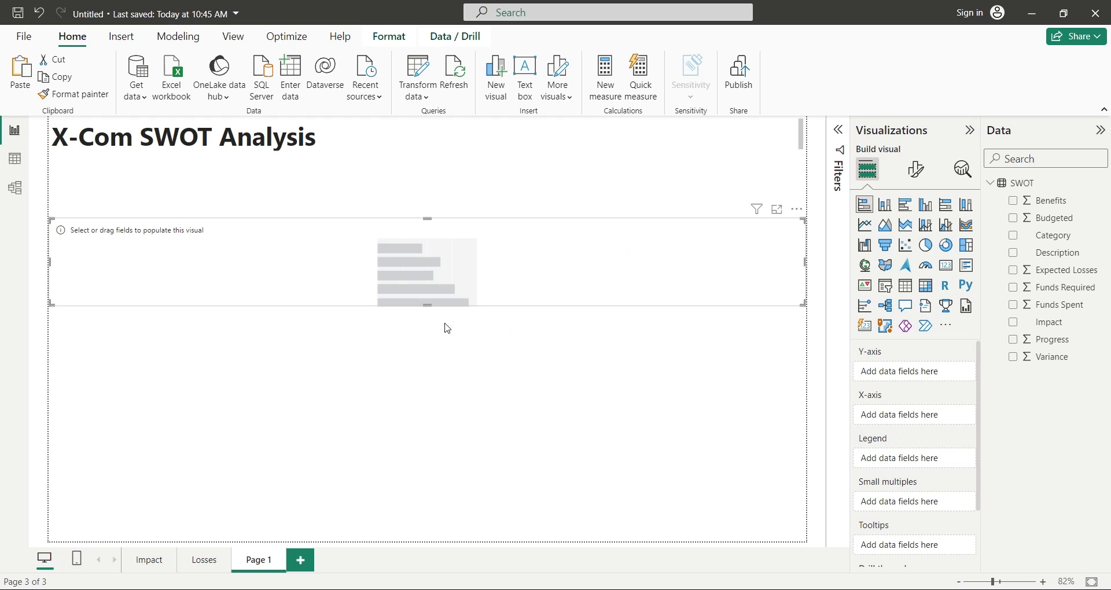
left_click_drag(429, 306, 412, 575)
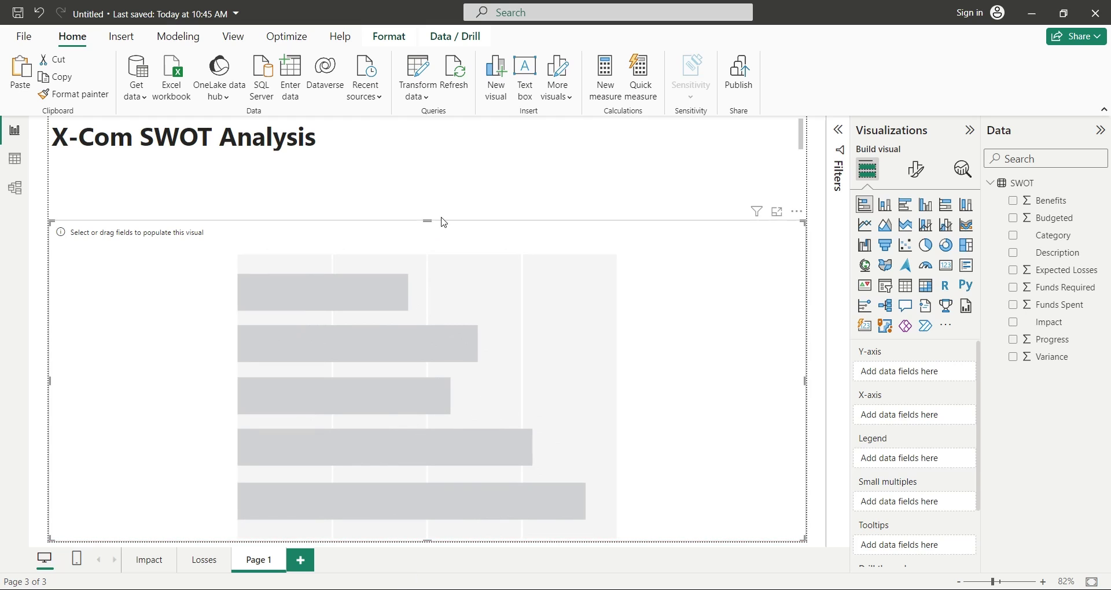
left_click_drag(426, 221, 424, 156)
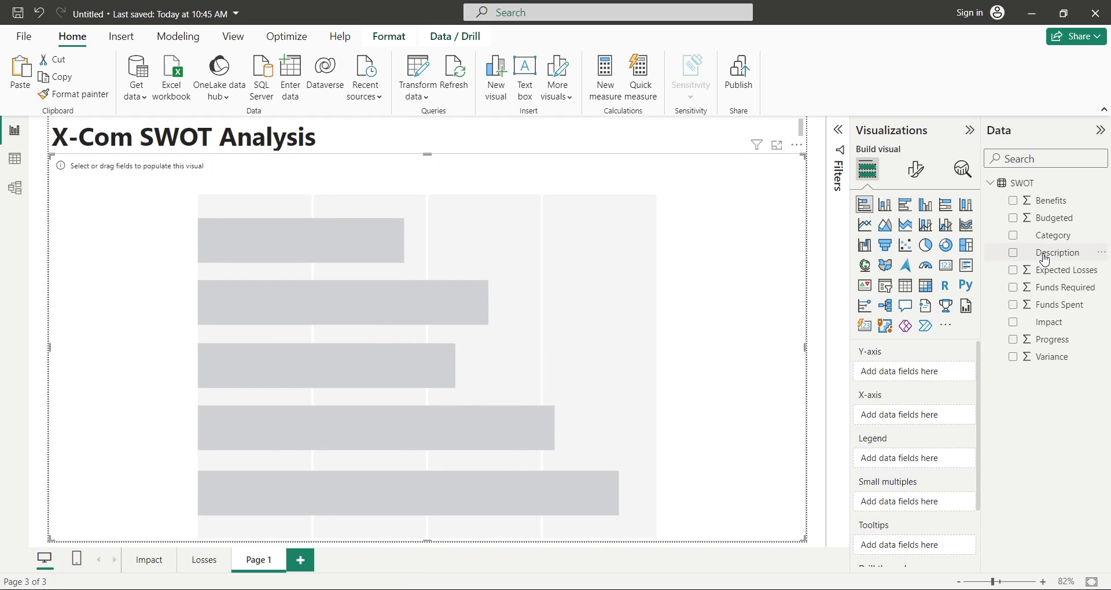
left_click_drag(1045, 261, 914, 377)
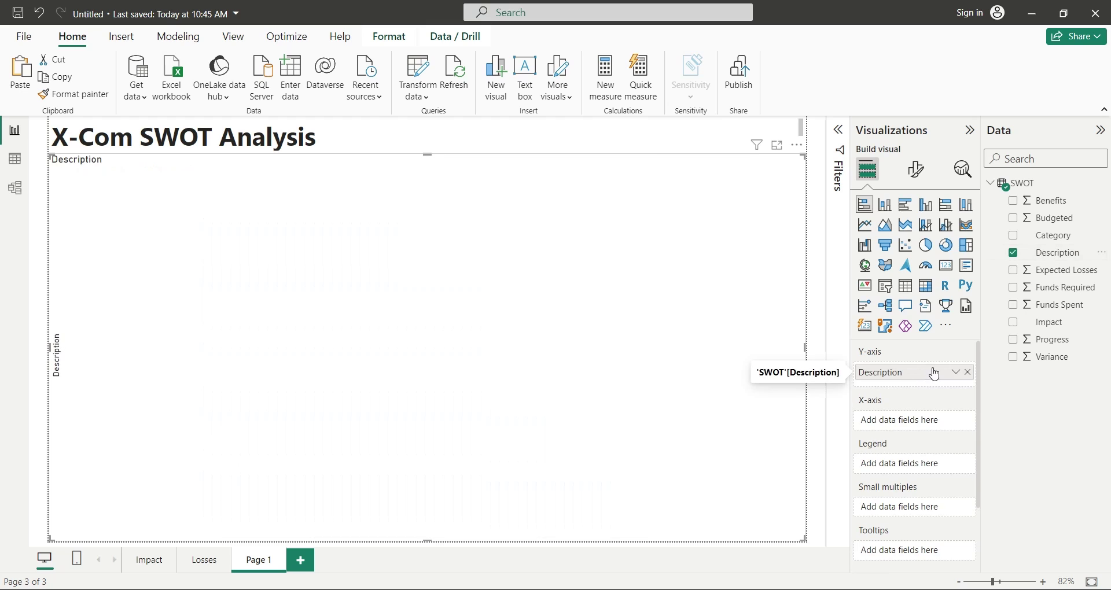
left_click_drag(1065, 287, 942, 421)
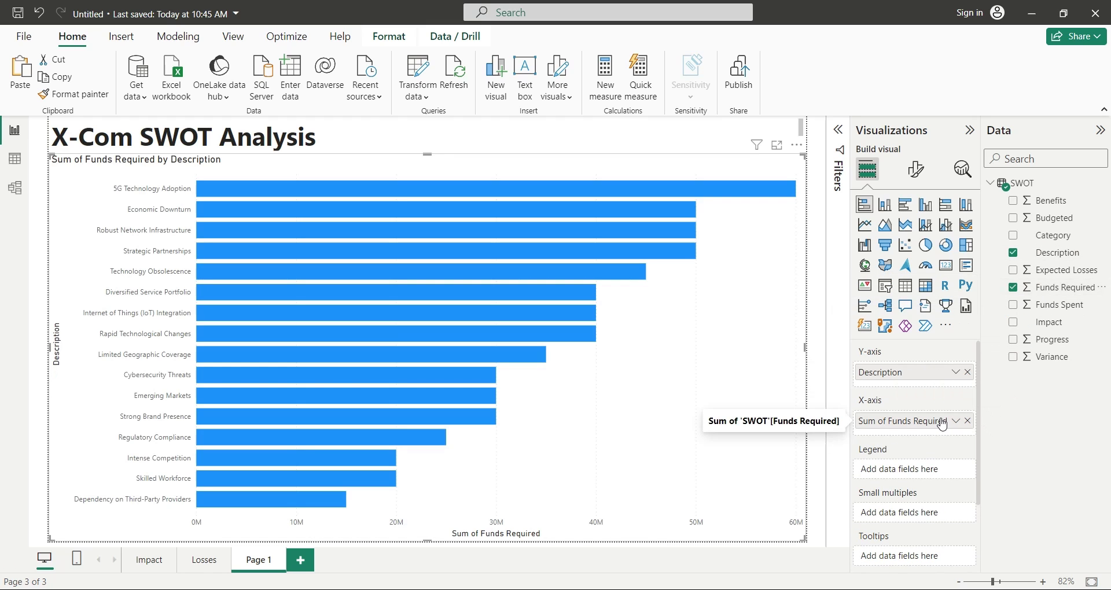
double_click(903, 421)
left_click_drag(860, 421, 891, 424)
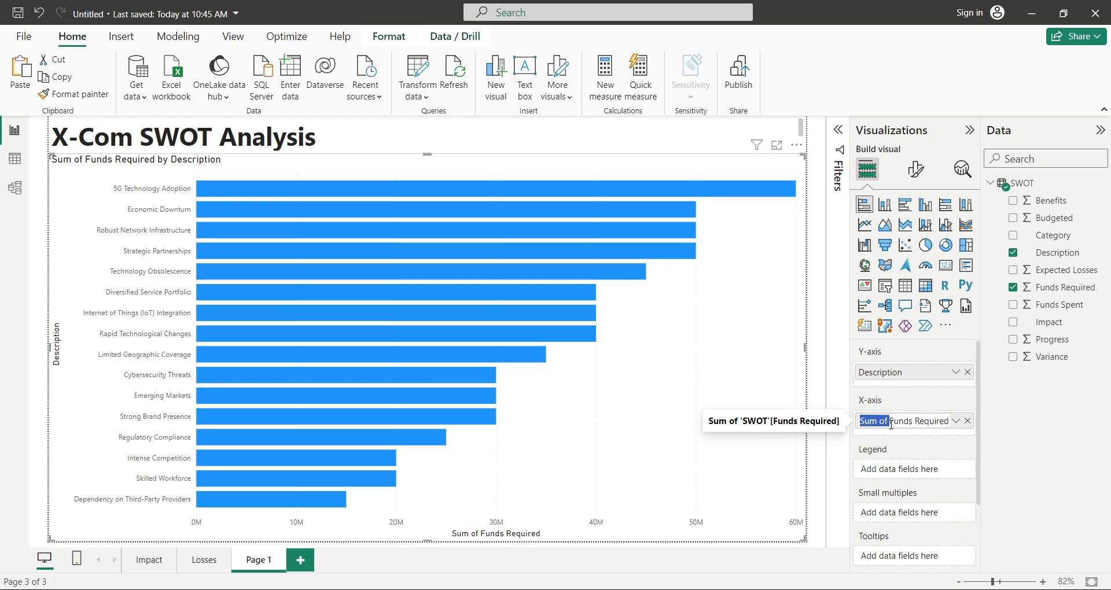
key("BackSpace")
Add Funds Spent as a second bar value, renamed without the 'Sum of' prefix
left_click_drag(1056, 305, 935, 427)
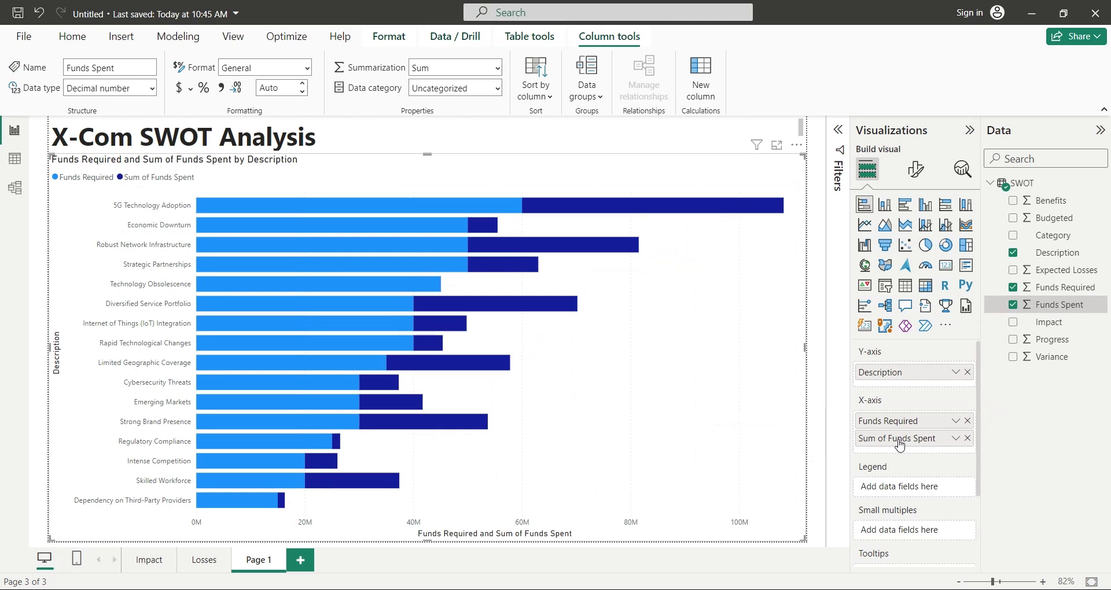
double_click(902, 438)
left_click_drag(860, 438, 892, 438)
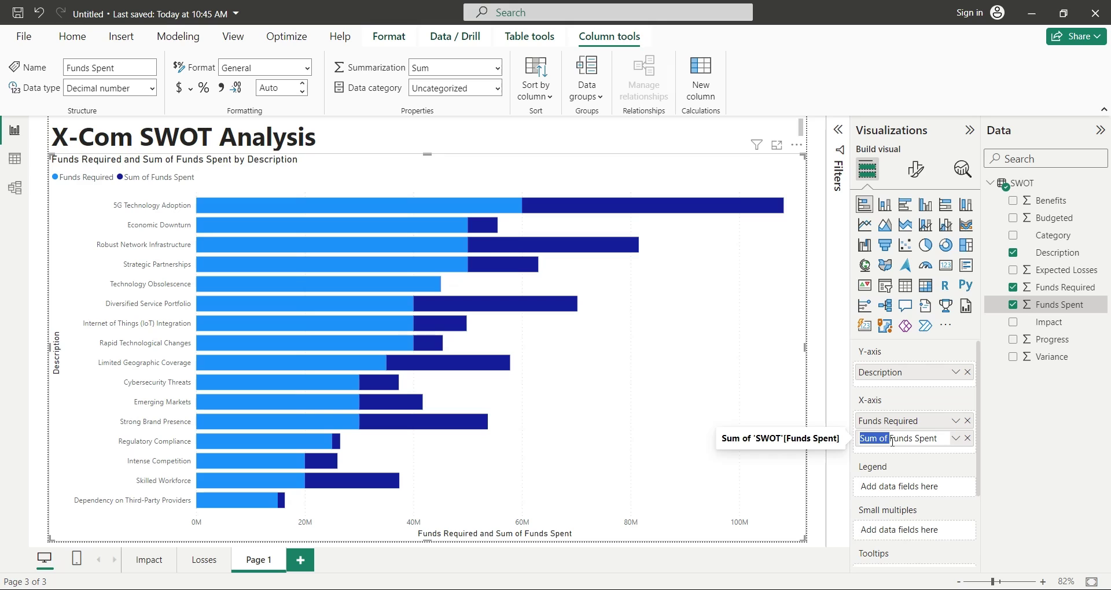
key("BackSpace")
key("Return")
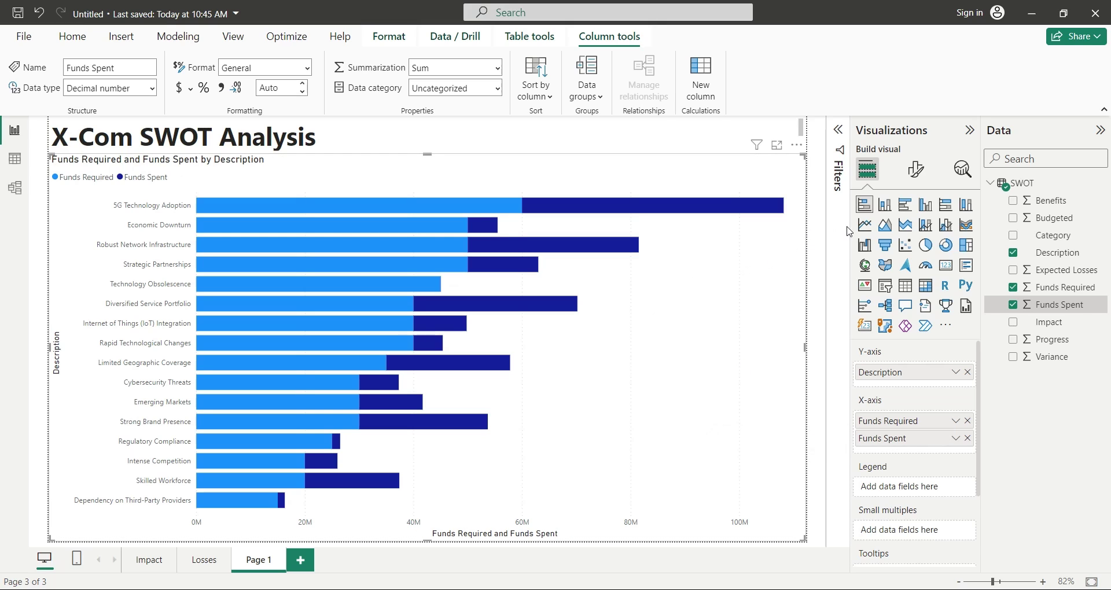
Show the funds chart as side-by-side clustered bars and narrow it to the left half of the page
left_click(904, 205)
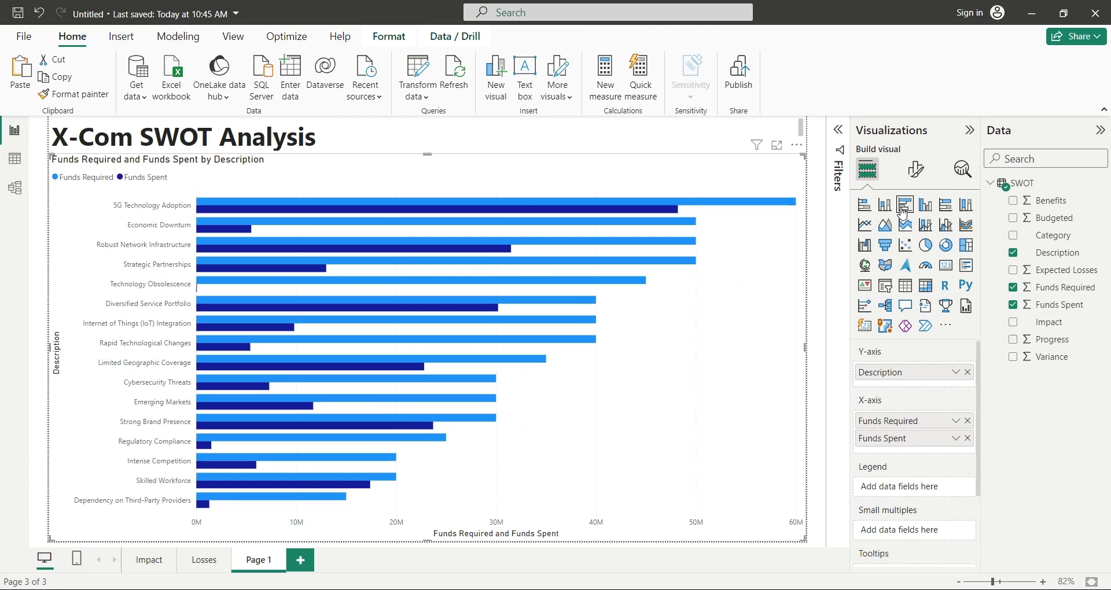
left_click(227, 206)
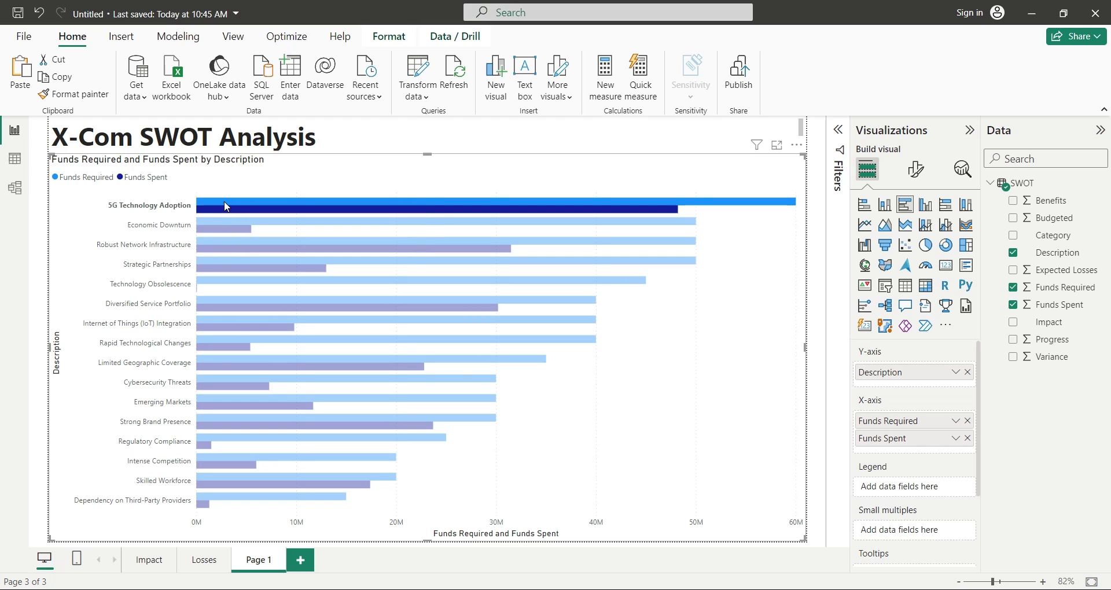
left_click(807, 350)
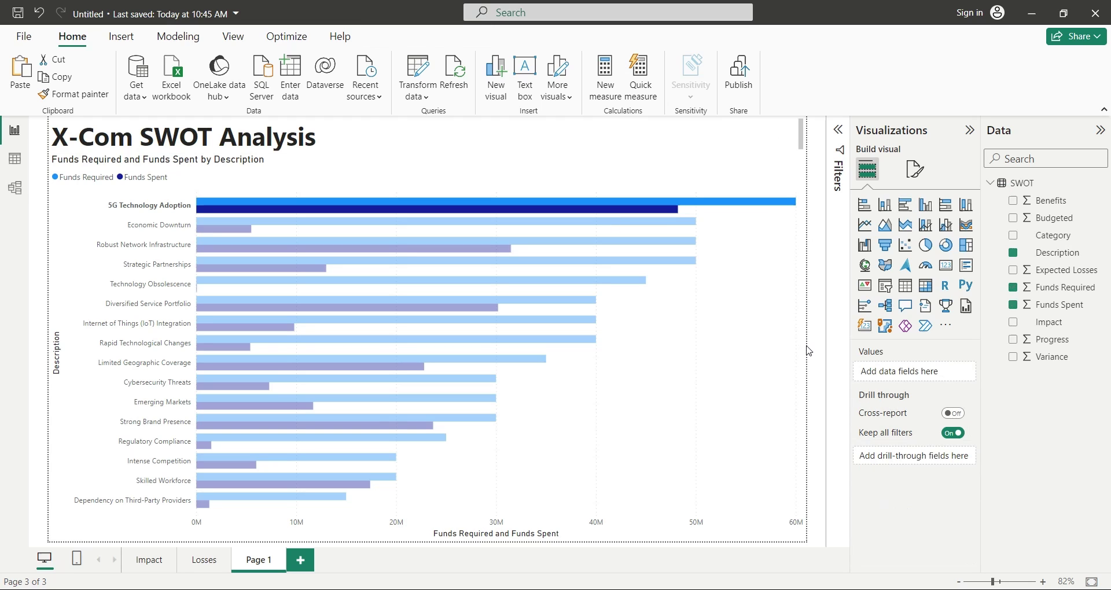
left_click(807, 349)
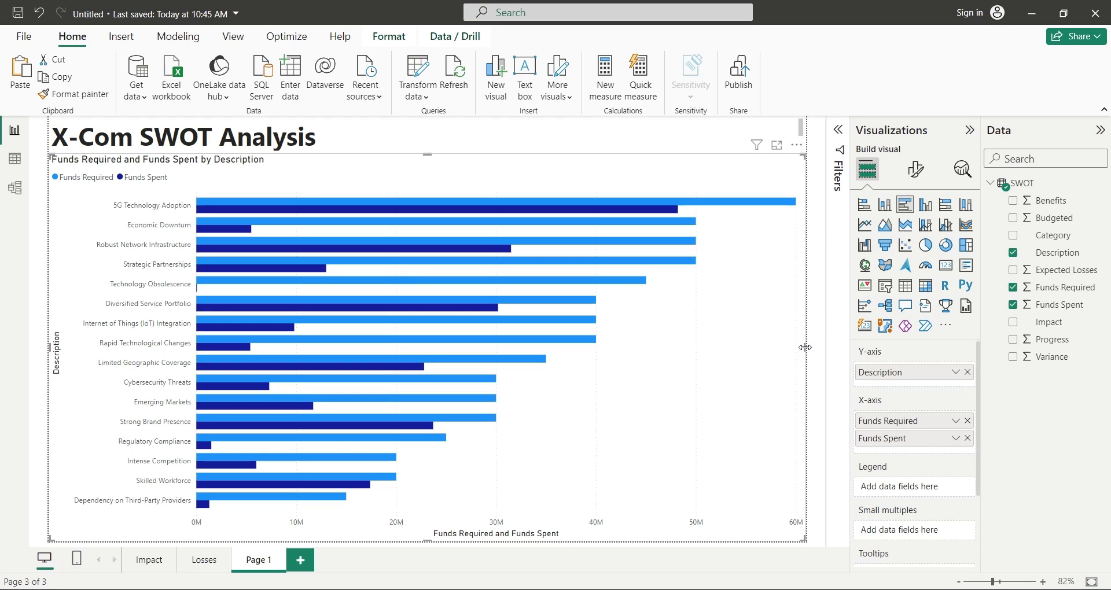
left_click_drag(805, 347, 430, 355)
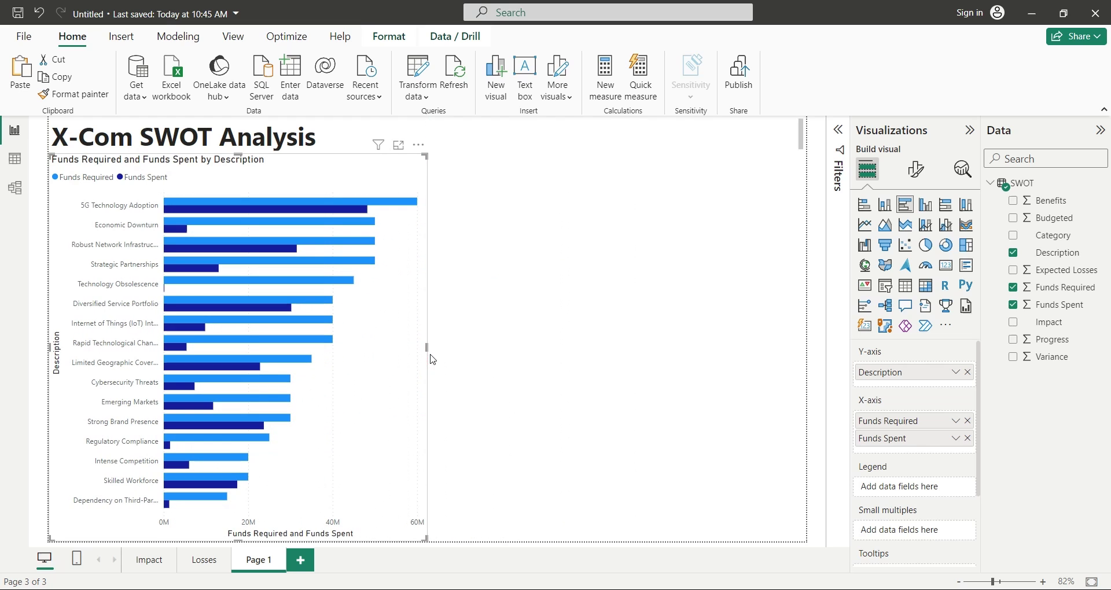
Duplicate the Funds by Description bar chart and place the copy to its right
left_click(478, 350)
left_click(399, 482)
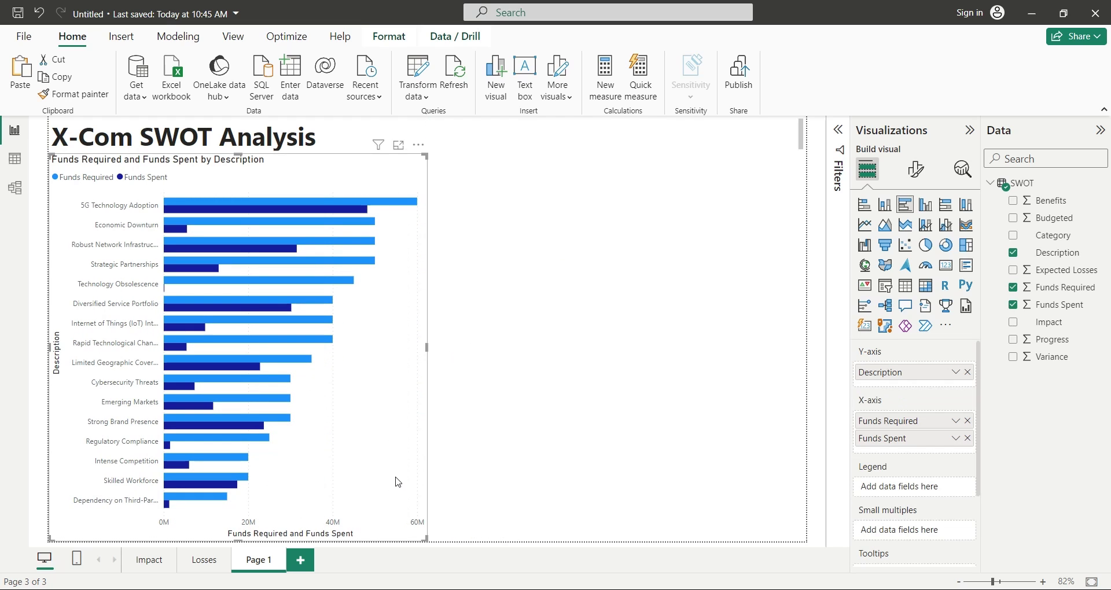
key("ctrl+c")
key("ctrl+v")
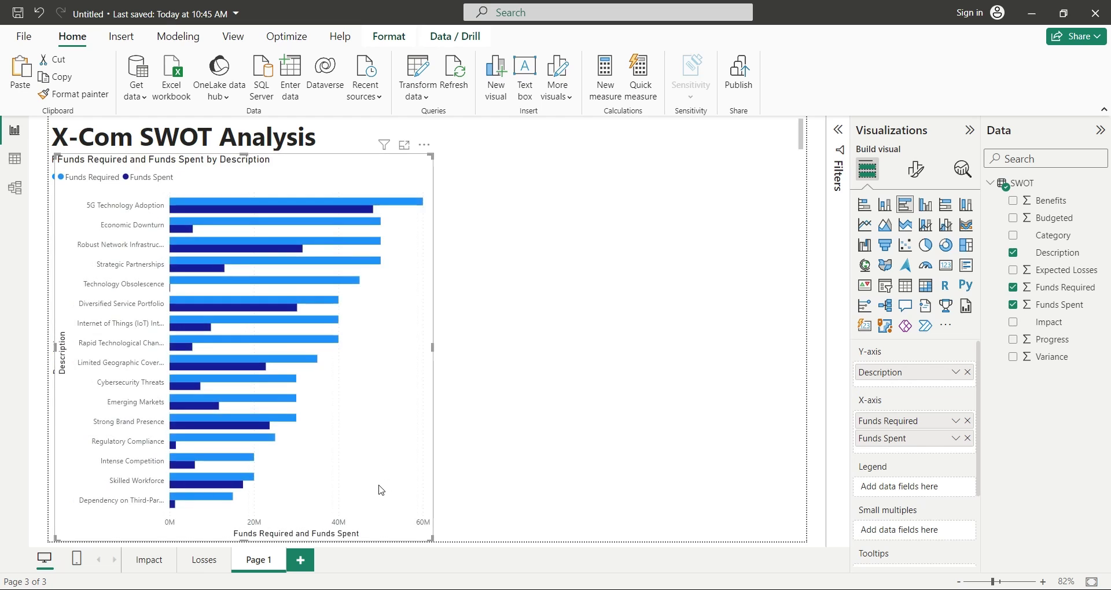
left_click_drag(398, 481, 753, 507)
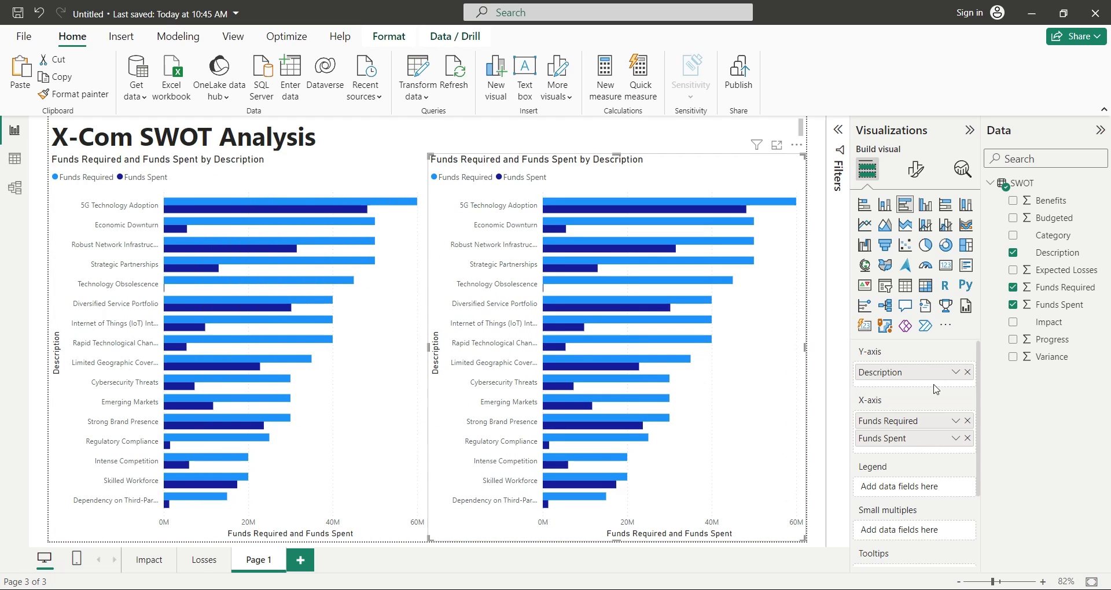
Swap Description for Category in the copy, shorten it to half height, and make it a clustered column chart
left_click(967, 372)
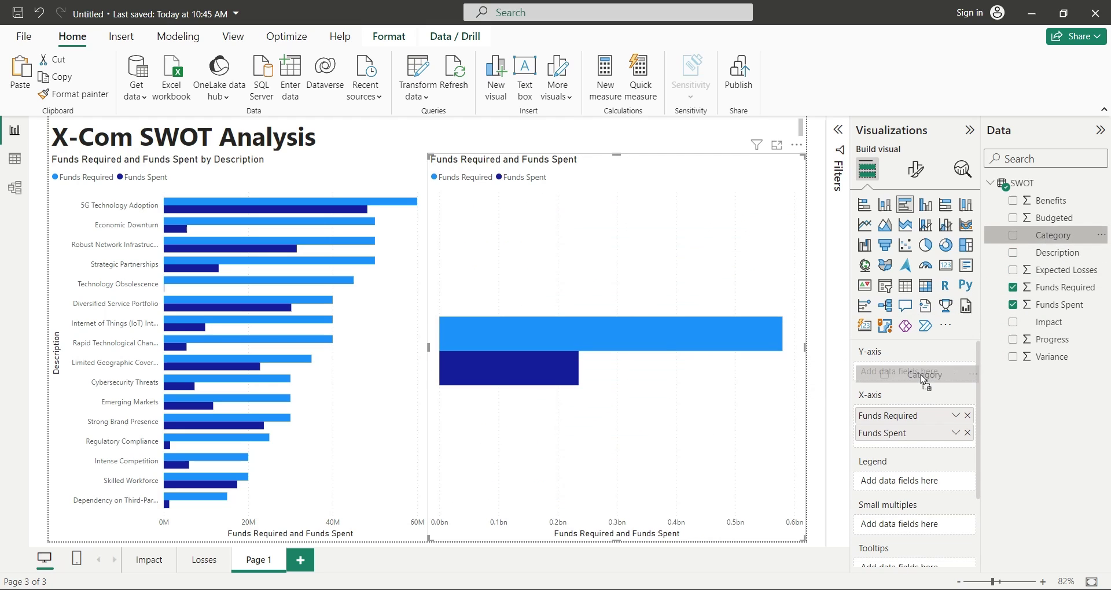
left_click_drag(1051, 241, 921, 374)
left_click_drag(616, 540, 615, 327)
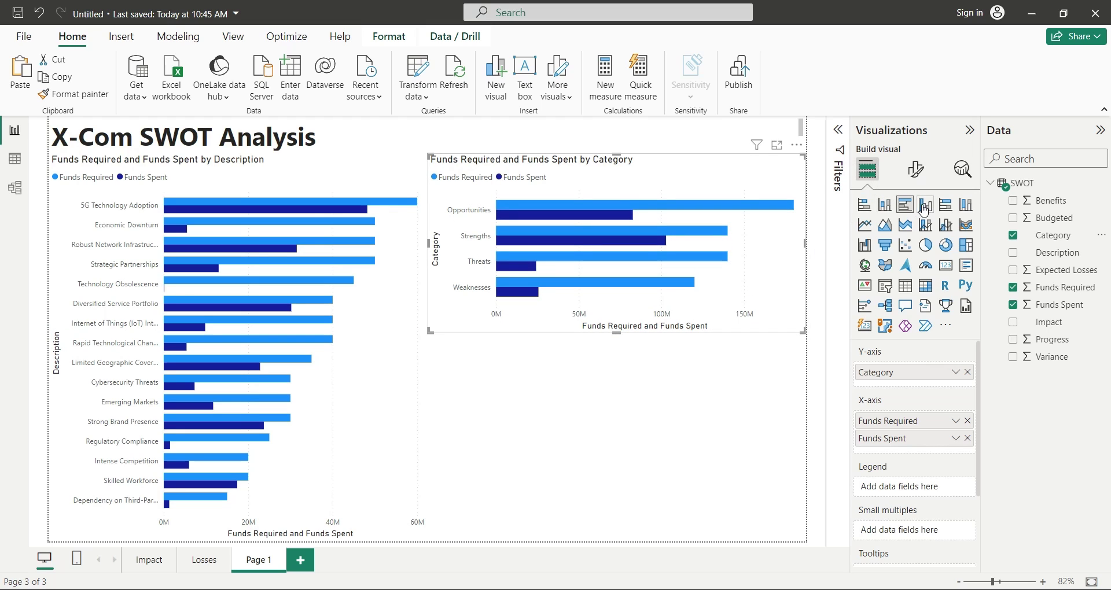
left_click(923, 204)
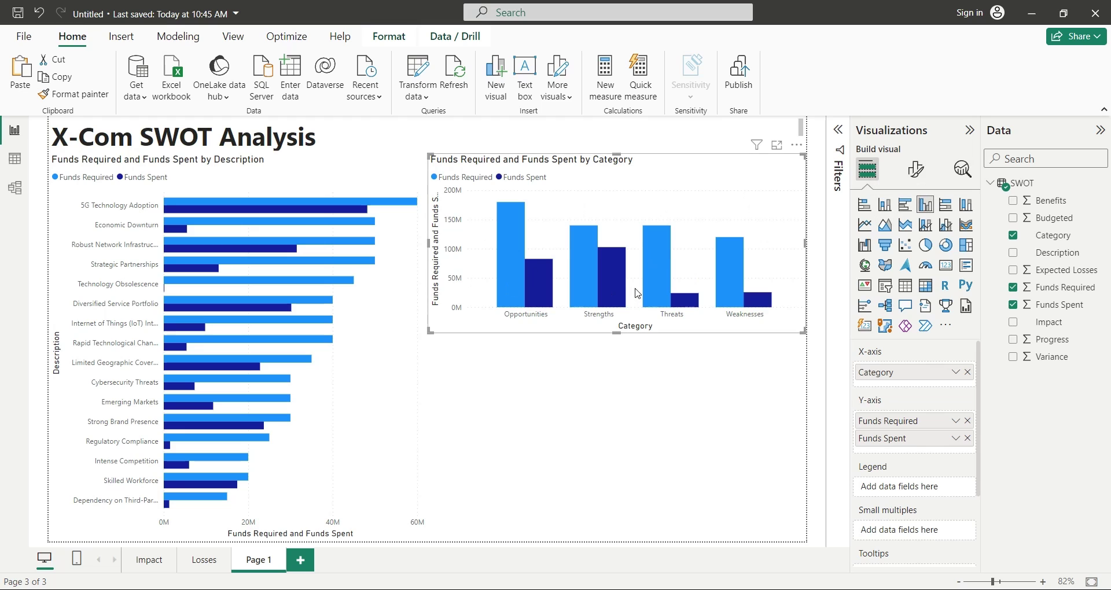
left_click(579, 431)
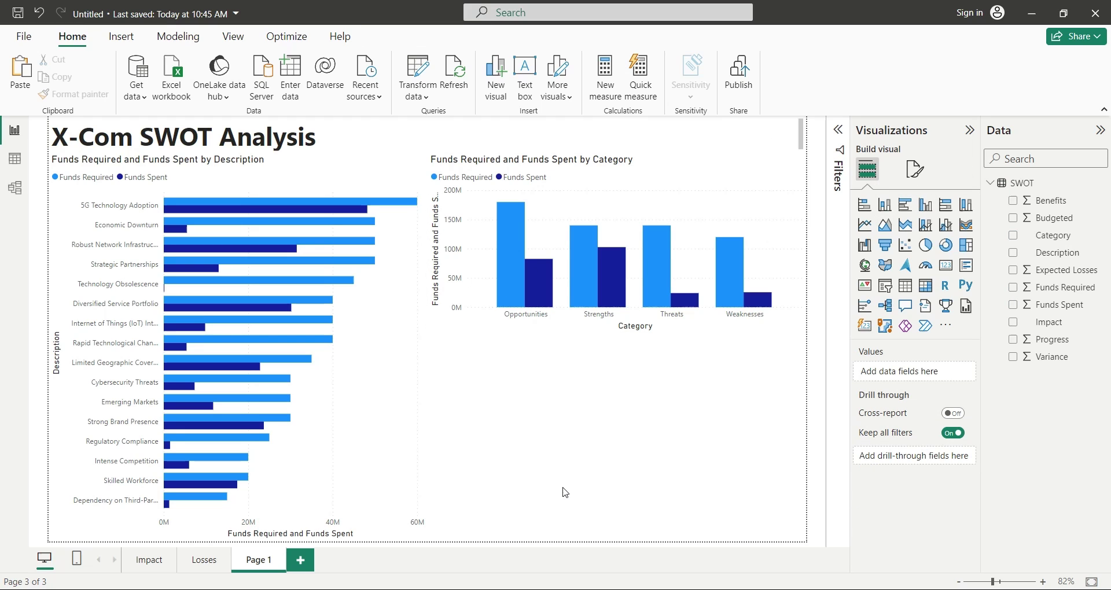
Duplicate the Category column chart and place the copy below it, slightly taller
mouse_move(616, 243)
left_click(765, 330)
key("ctrl+c")
key("ctrl+v")
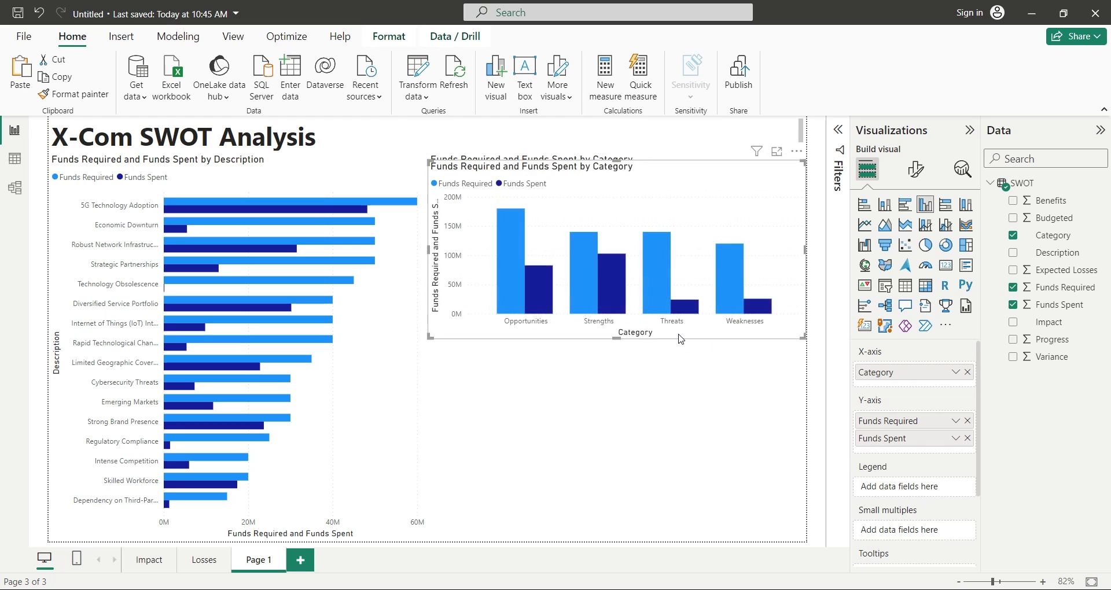
left_click_drag(765, 330, 689, 548)
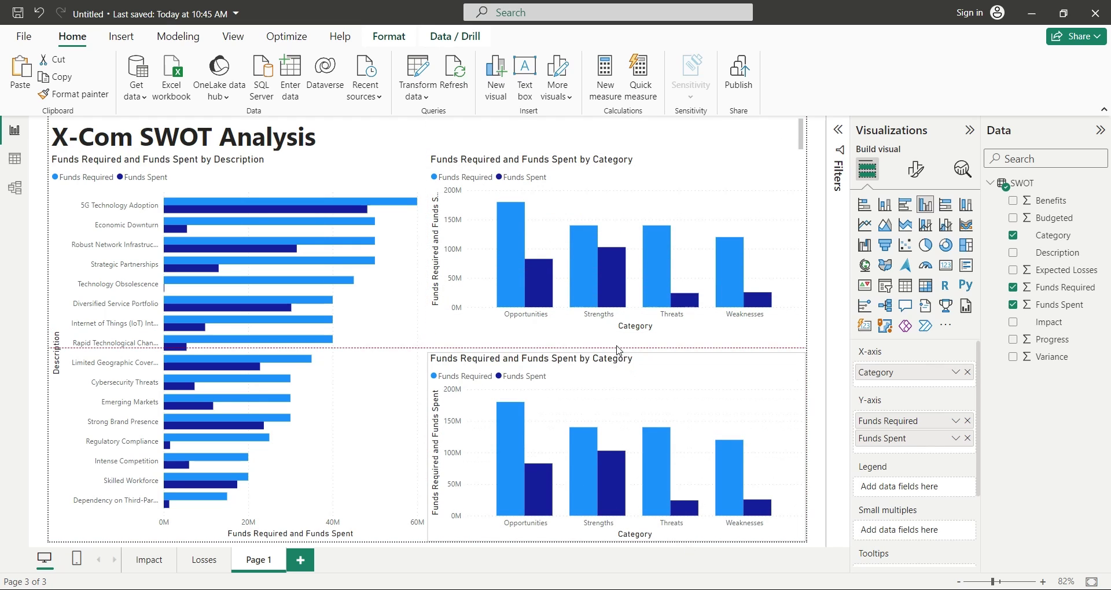
left_click_drag(619, 356, 619, 345)
left_click(602, 331)
left_click(627, 374)
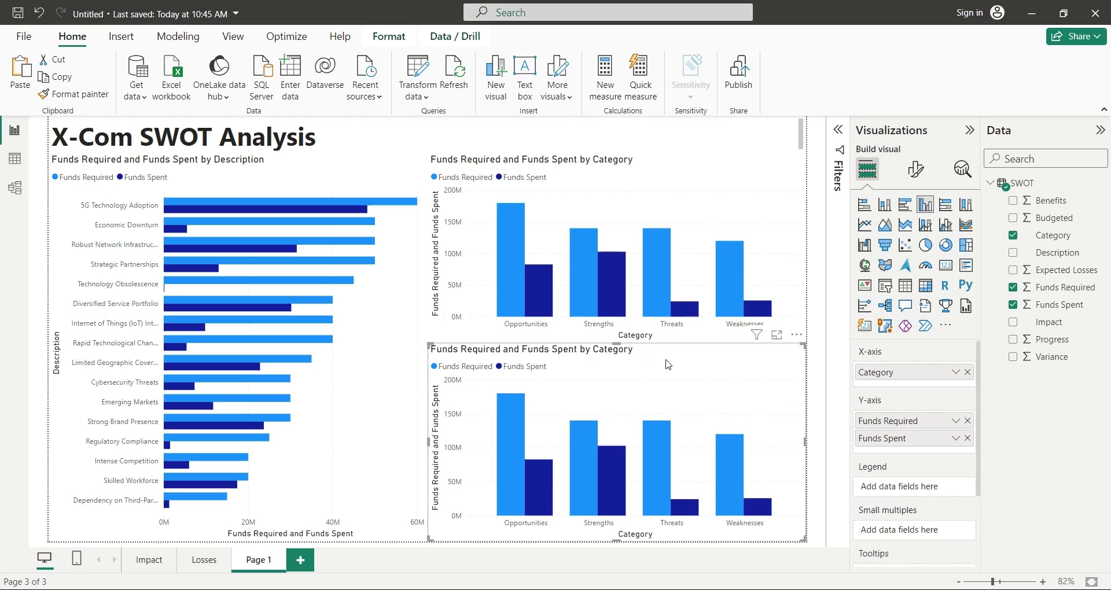
Replace the lower chart's Category and funds fields with Variance broken down by Description
left_click(966, 372)
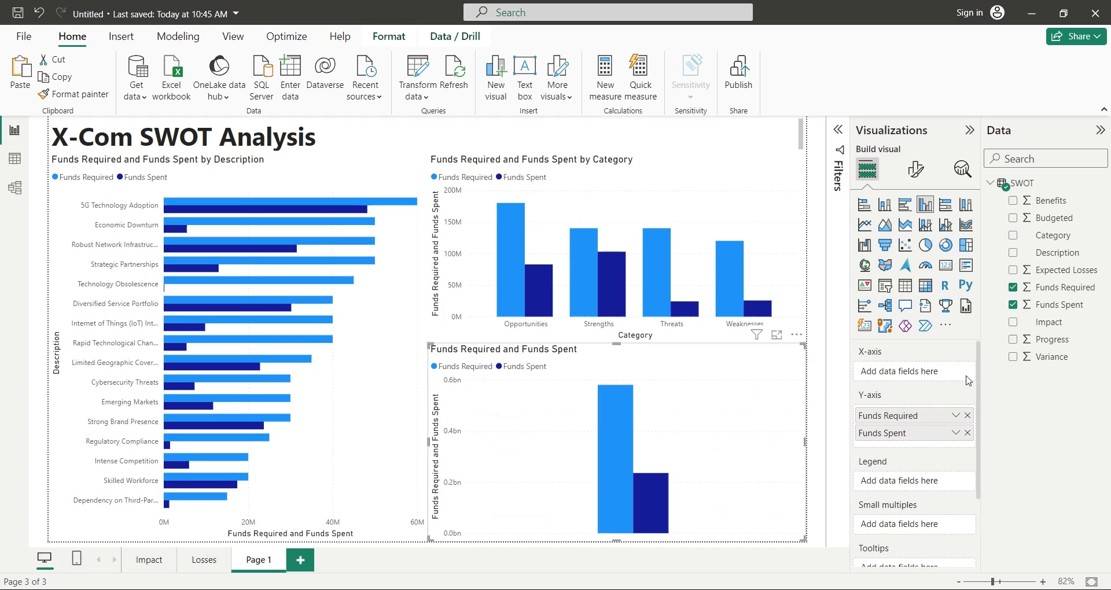
left_click(967, 416)
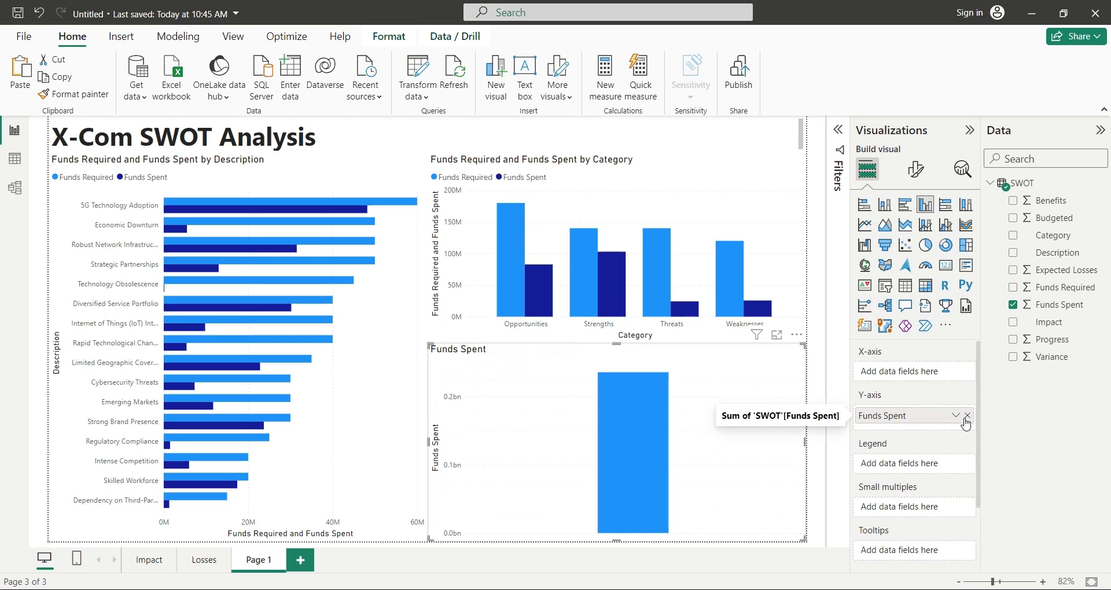
left_click(966, 417)
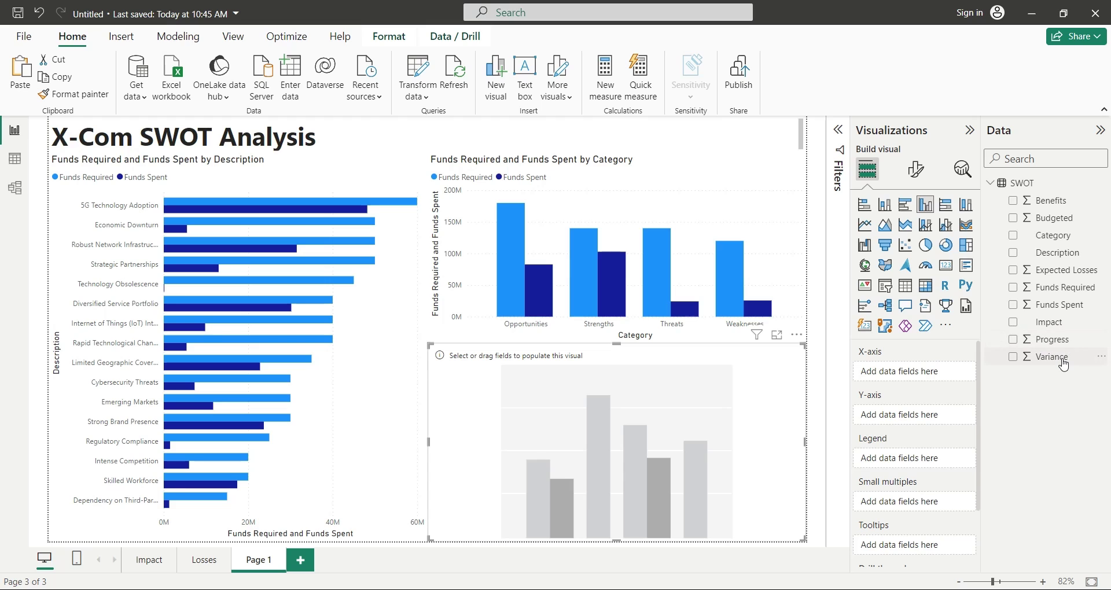
left_click_drag(1064, 363, 902, 415)
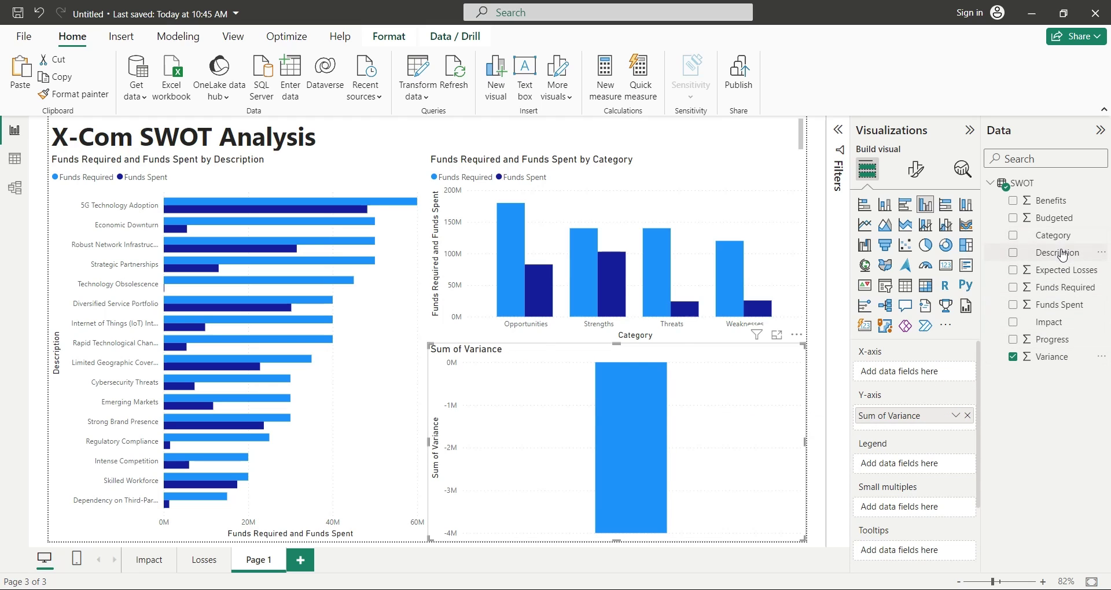
left_click_drag(1062, 254, 936, 371)
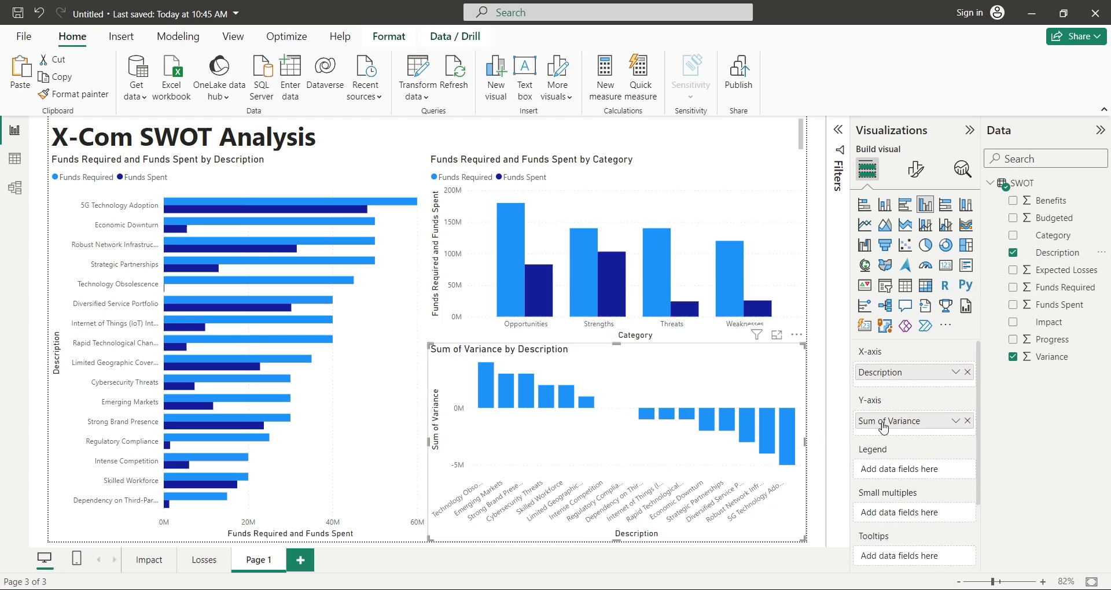
Rename the Sum of Variance value field to 'Variance'
scroll(882, 431, "down", 3)
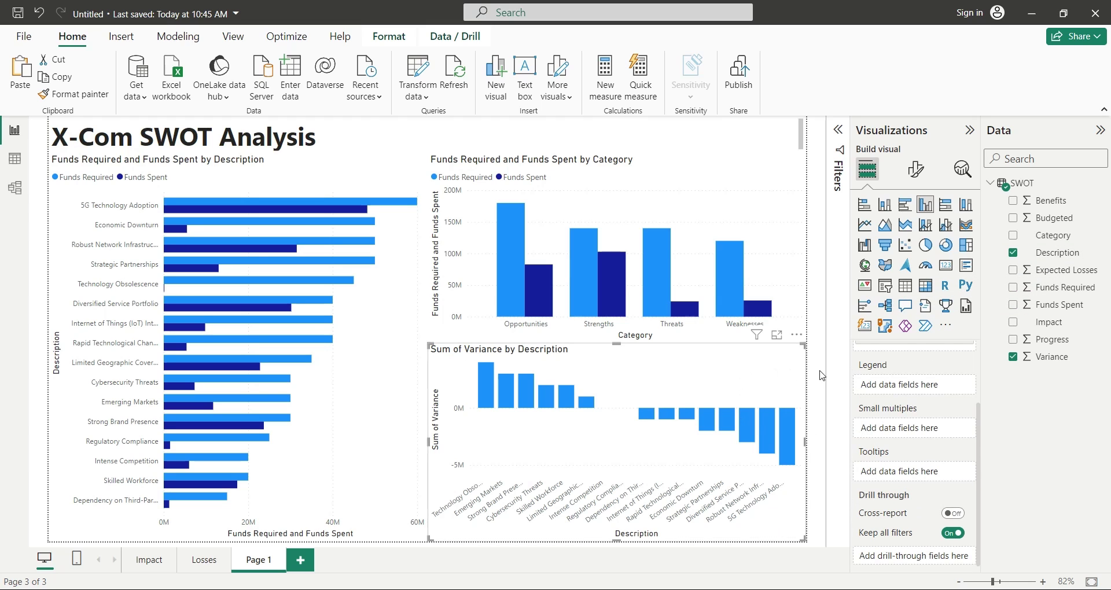
scroll(883, 398, "up", 3)
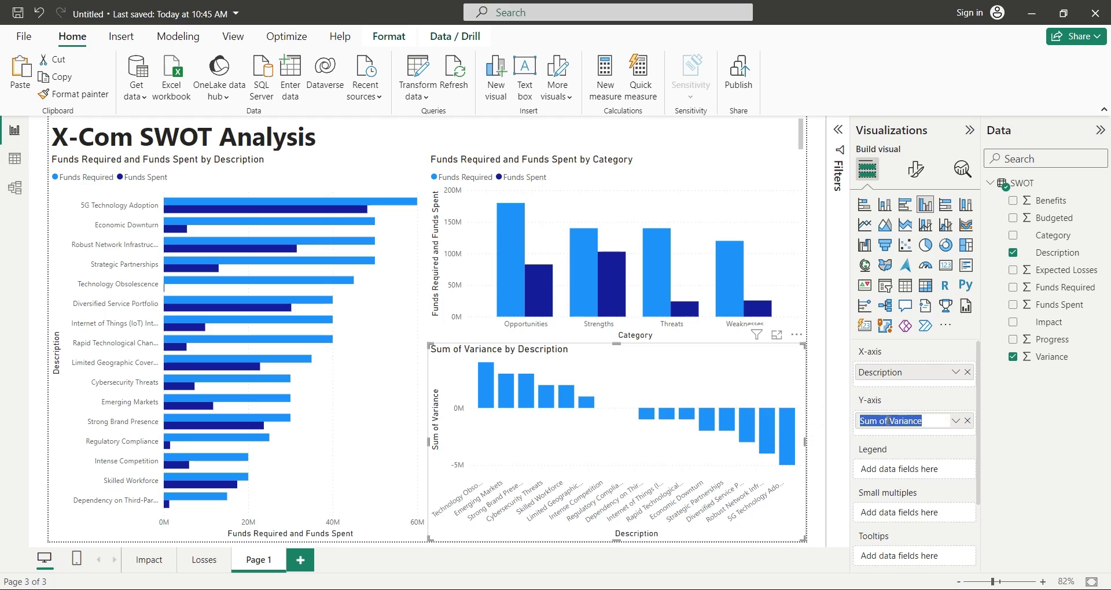
double_click(891, 421)
key("BackSpace")
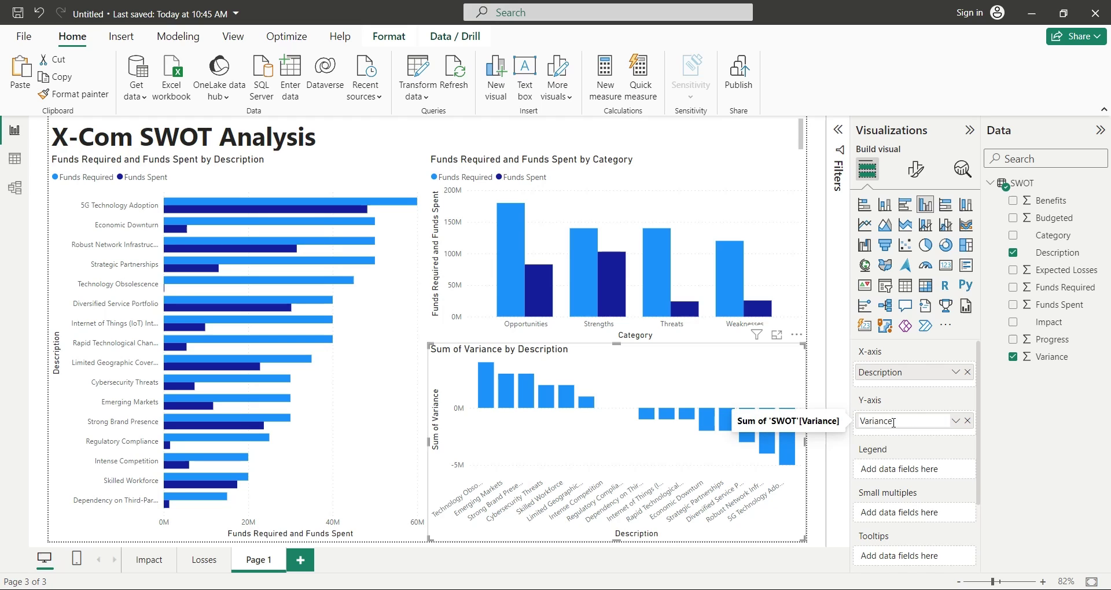
double_click(893, 423)
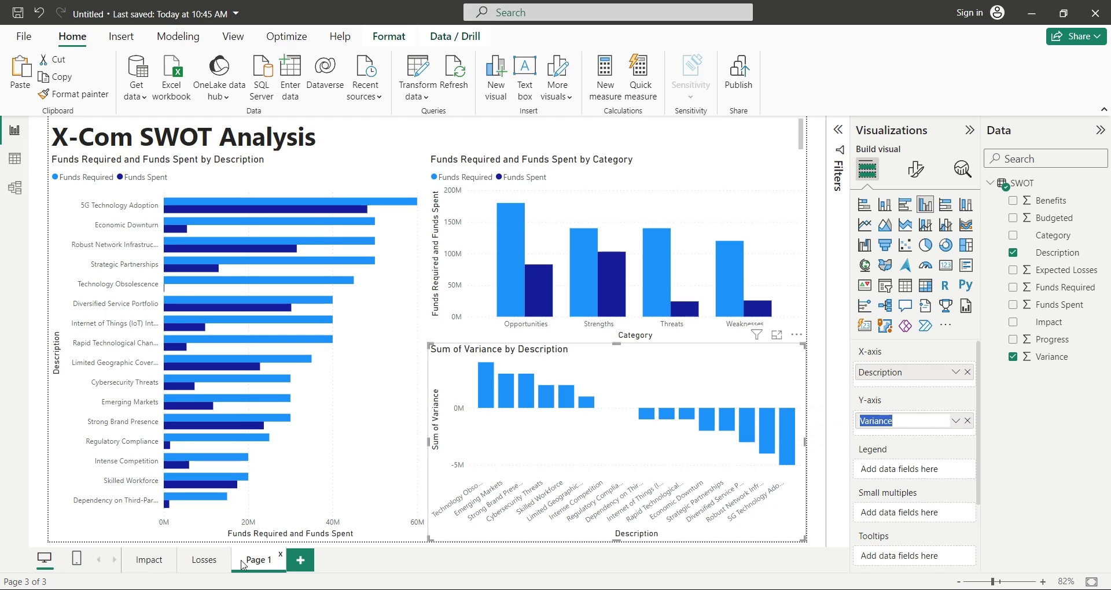
Rename the Page 1 report page to 'Variance'
double_click(263, 561)
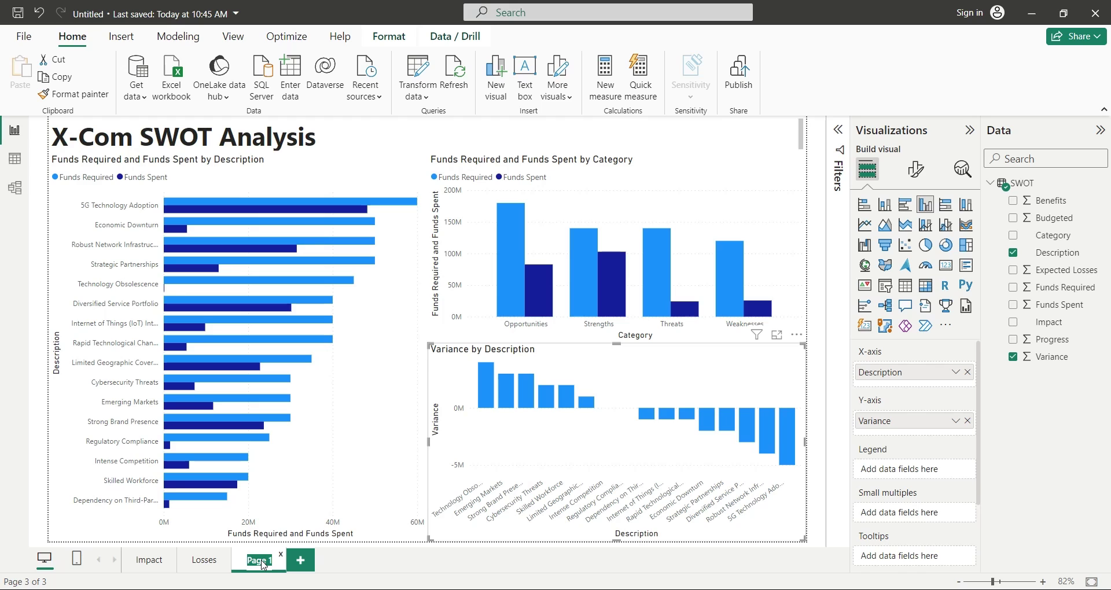
type("Variance")
left_click(350, 562)
mouse_move(239, 545)
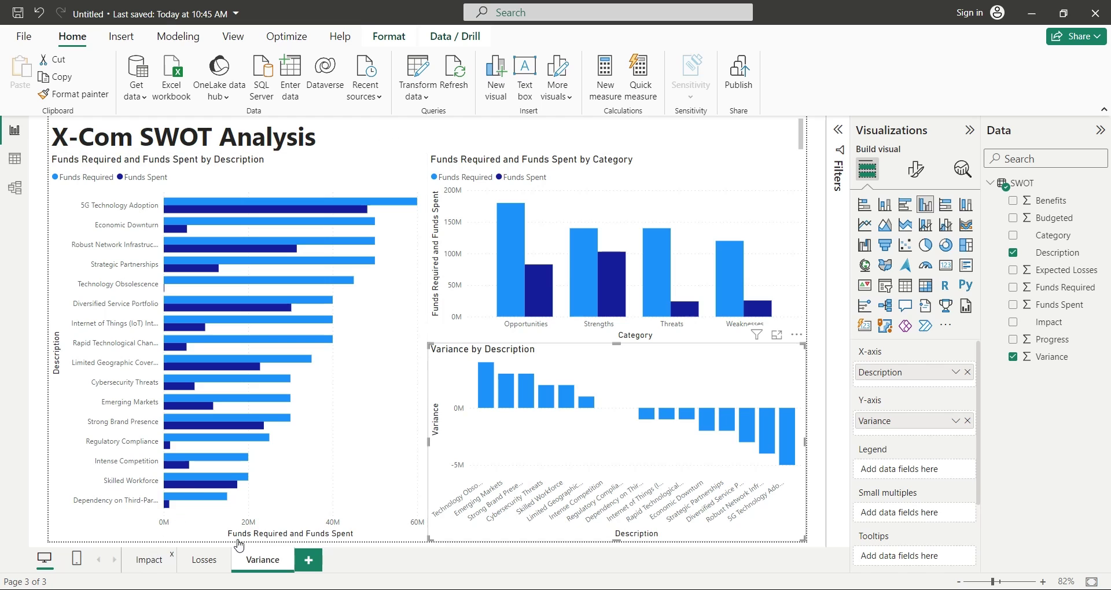
On the Impact page, inspect the donuts and tree, then cross-highlight by Medium and Low impact
left_click(149, 559)
left_click(121, 245)
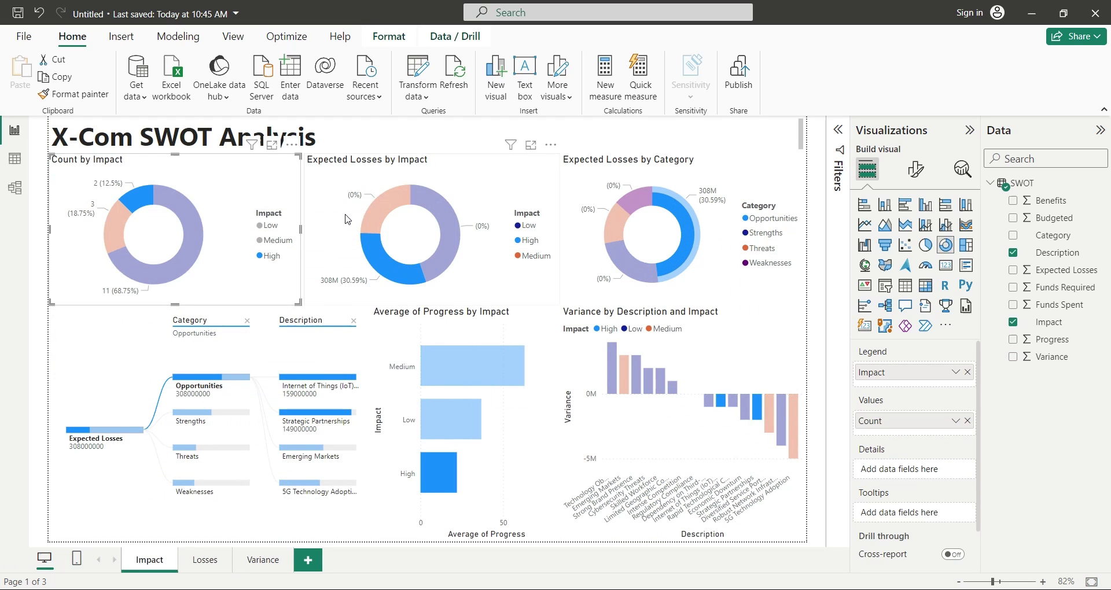
left_click(538, 272)
left_click(591, 260)
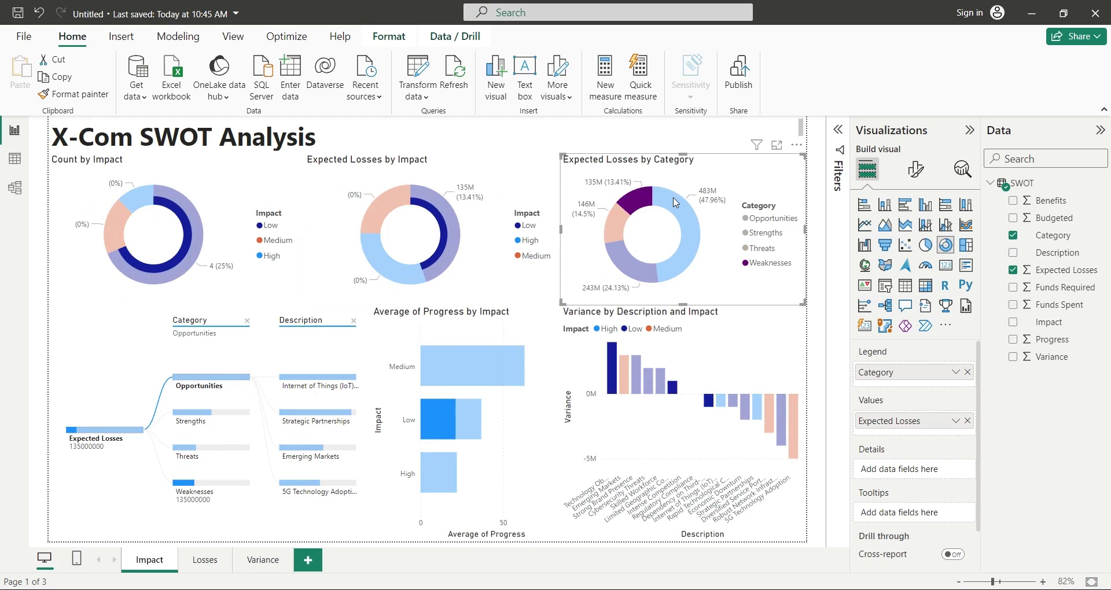
left_click(138, 431)
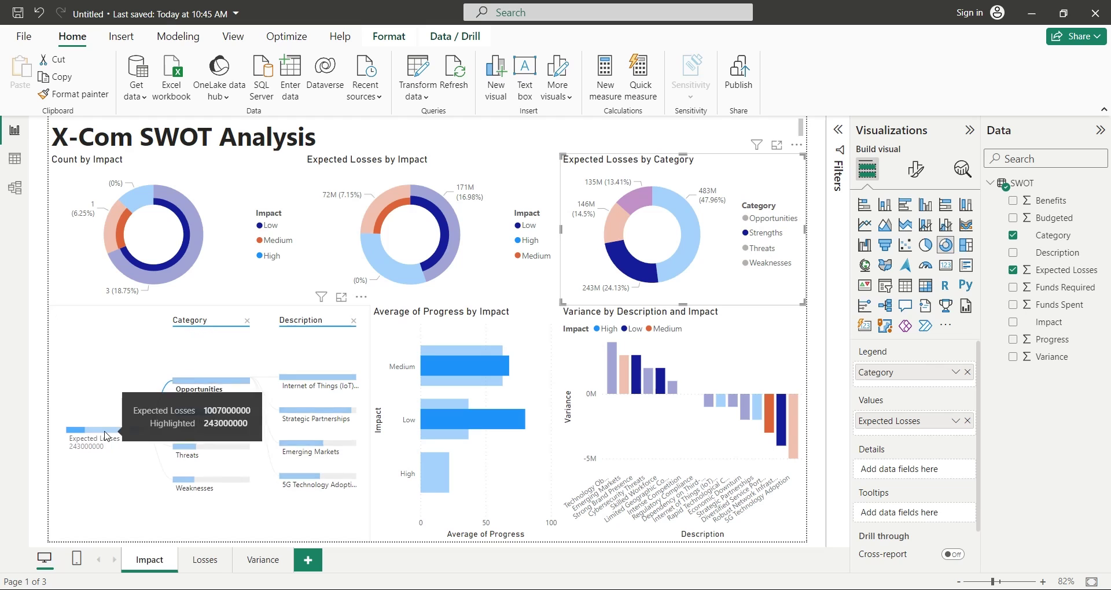
left_click(481, 370)
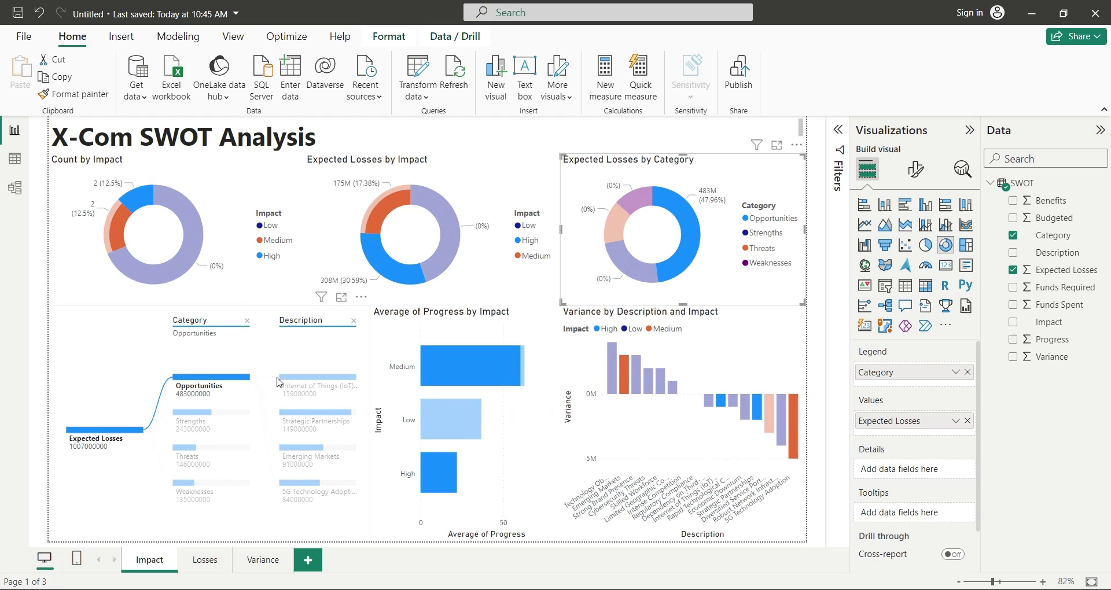
left_click(453, 429)
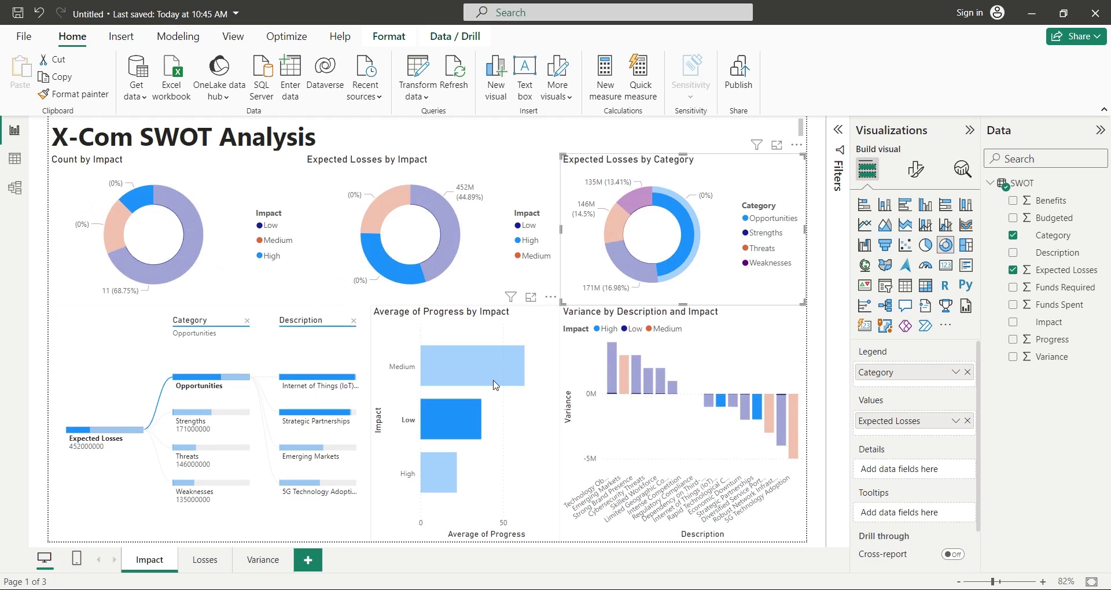